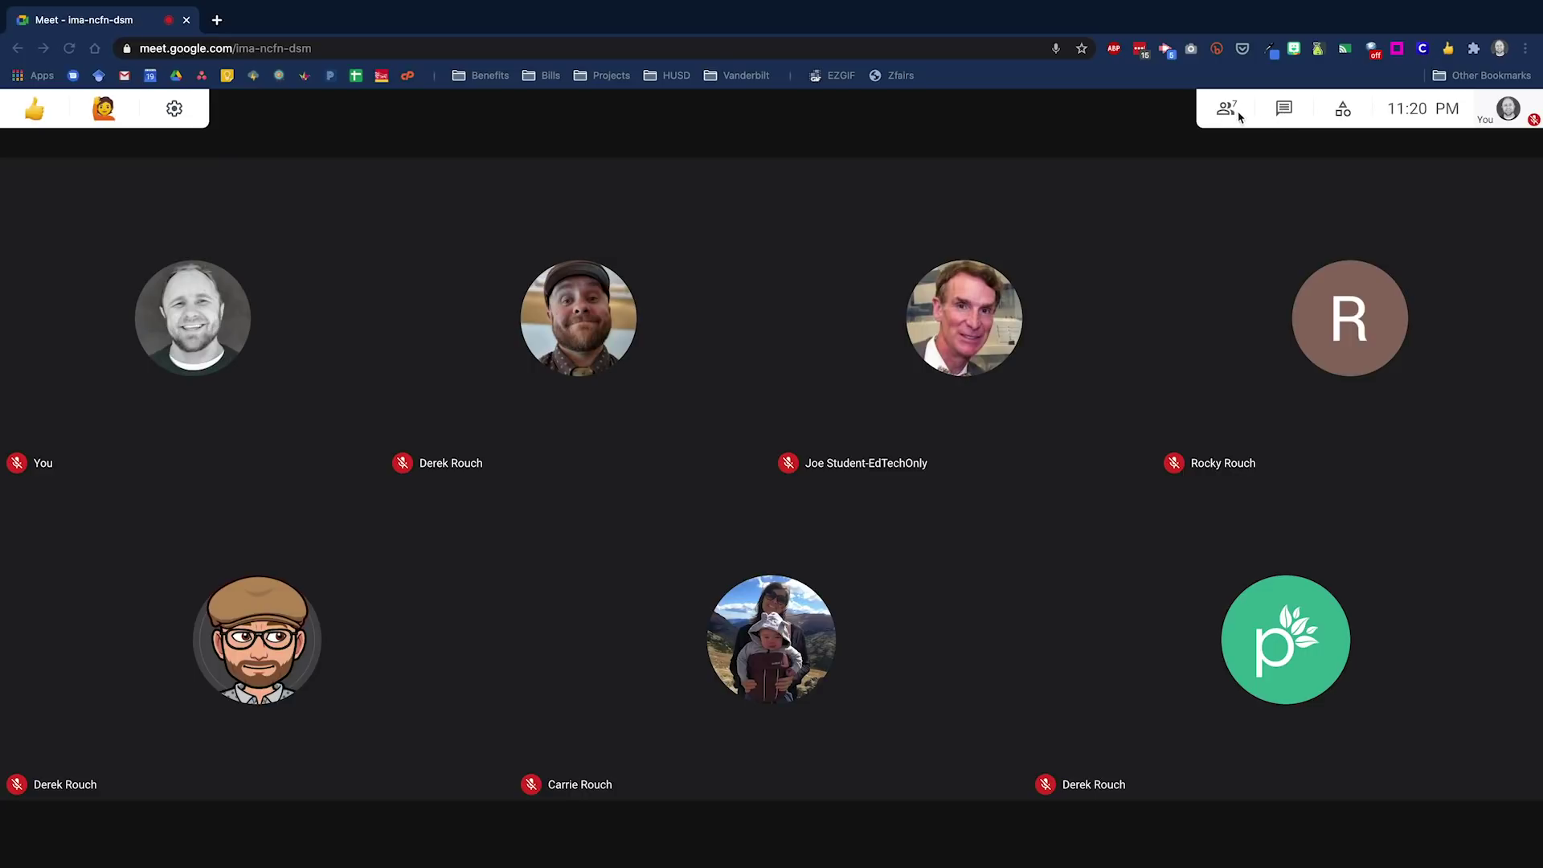
Open the meeting's breakout room setup and set the number of rooms to 3
left_click(1344, 111)
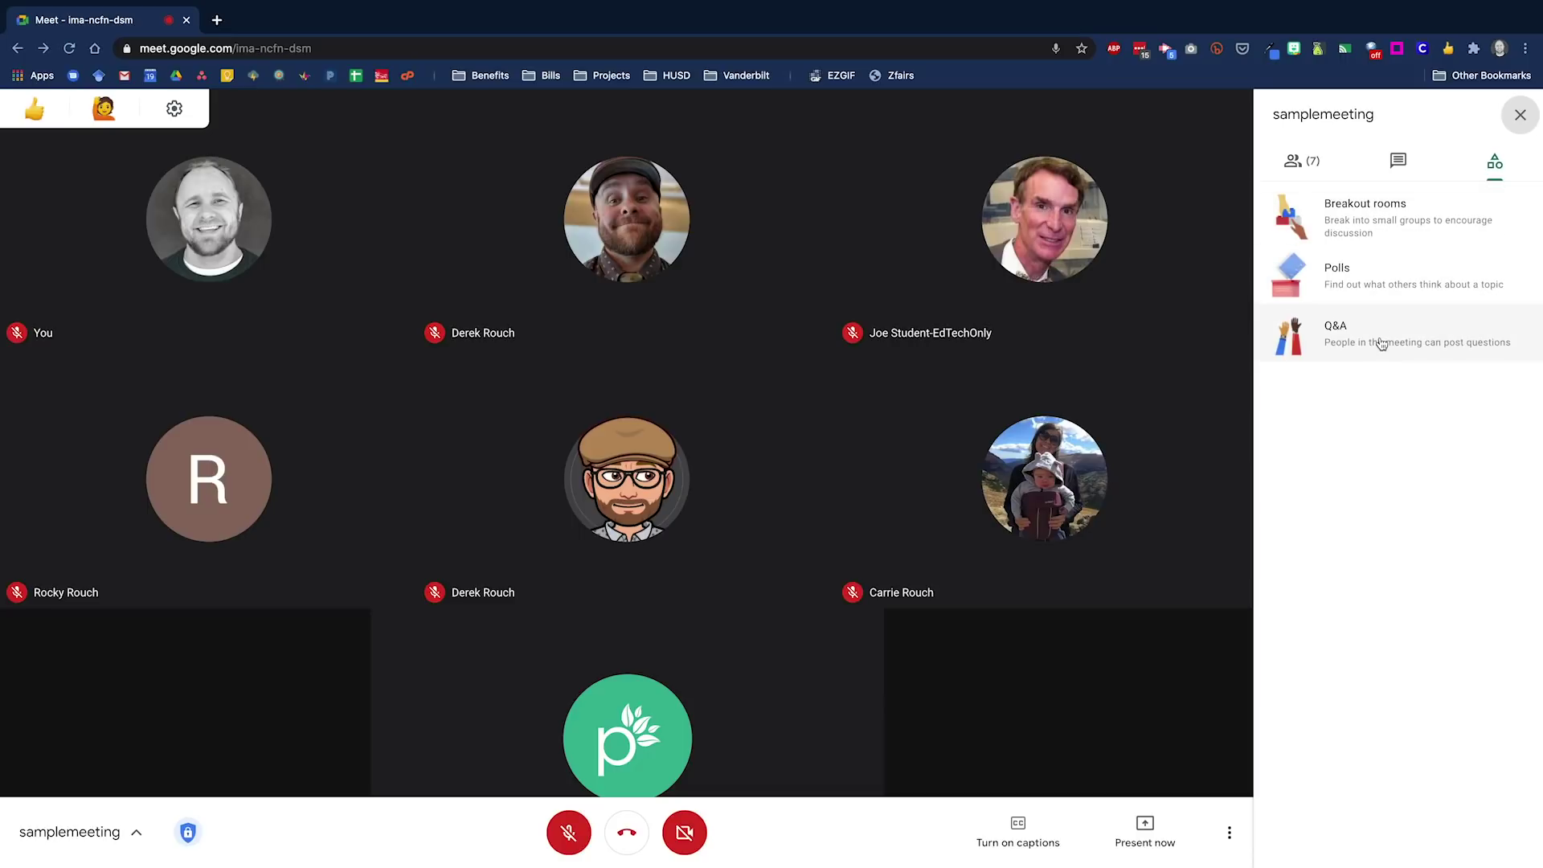
left_click(1399, 215)
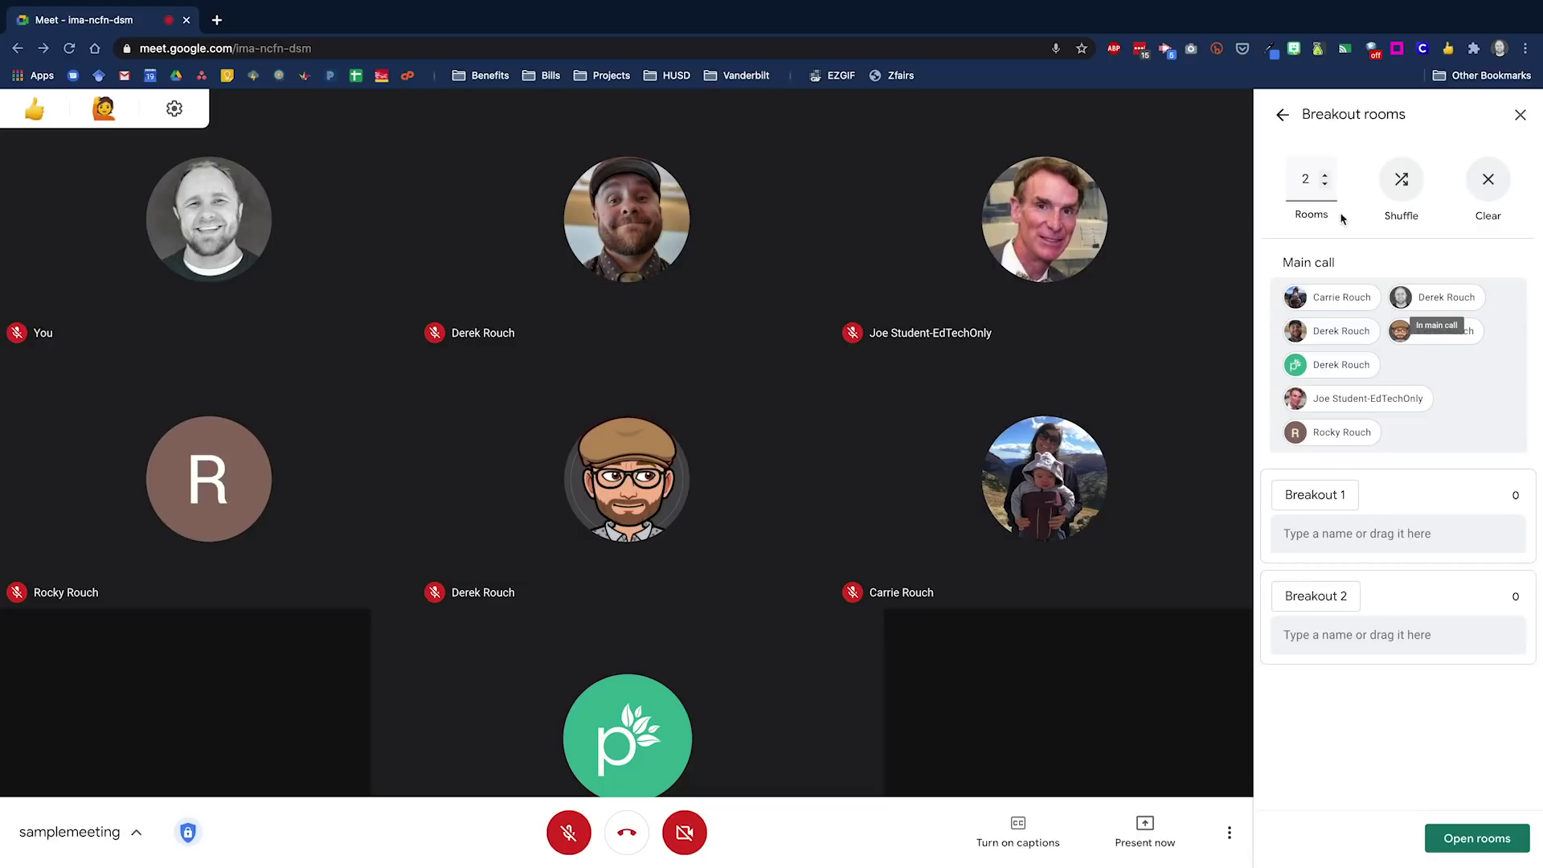
left_click(1325, 176)
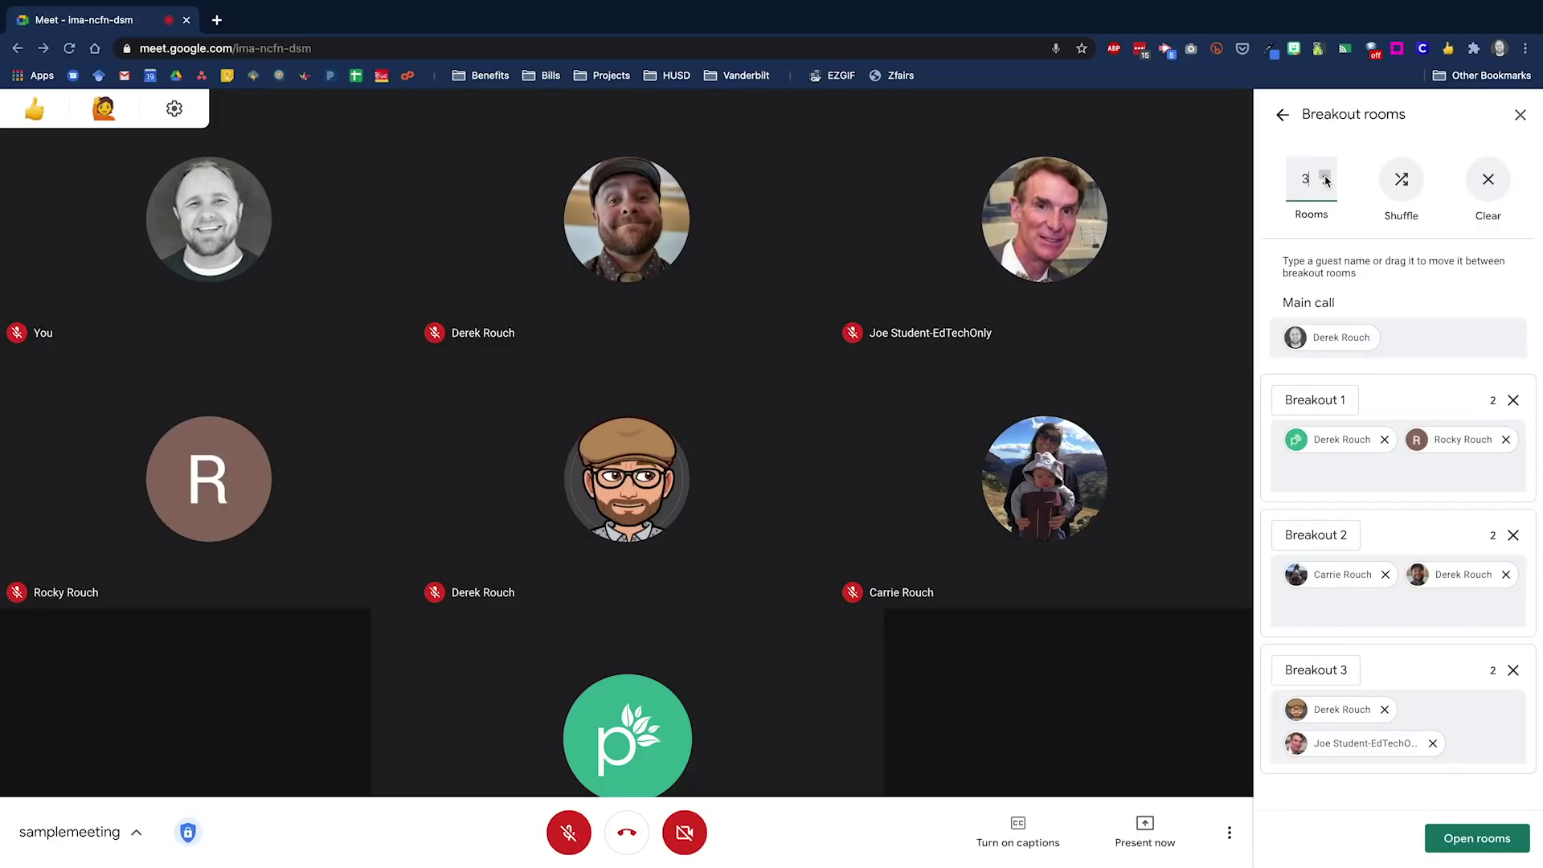
left_click(1325, 175)
left_click(1326, 186)
left_click(1324, 184)
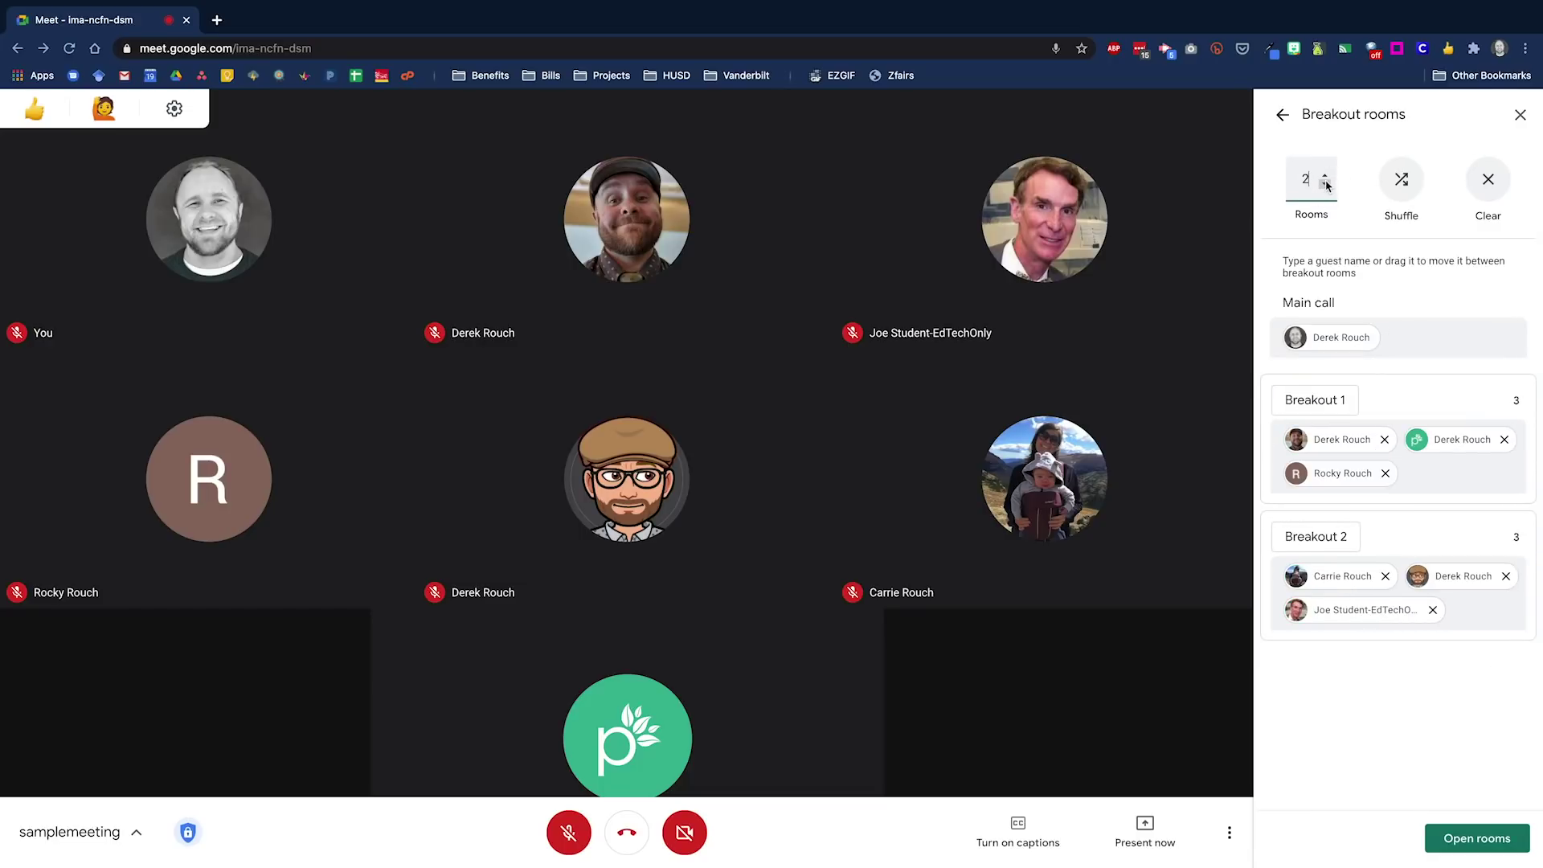
left_click(1324, 174)
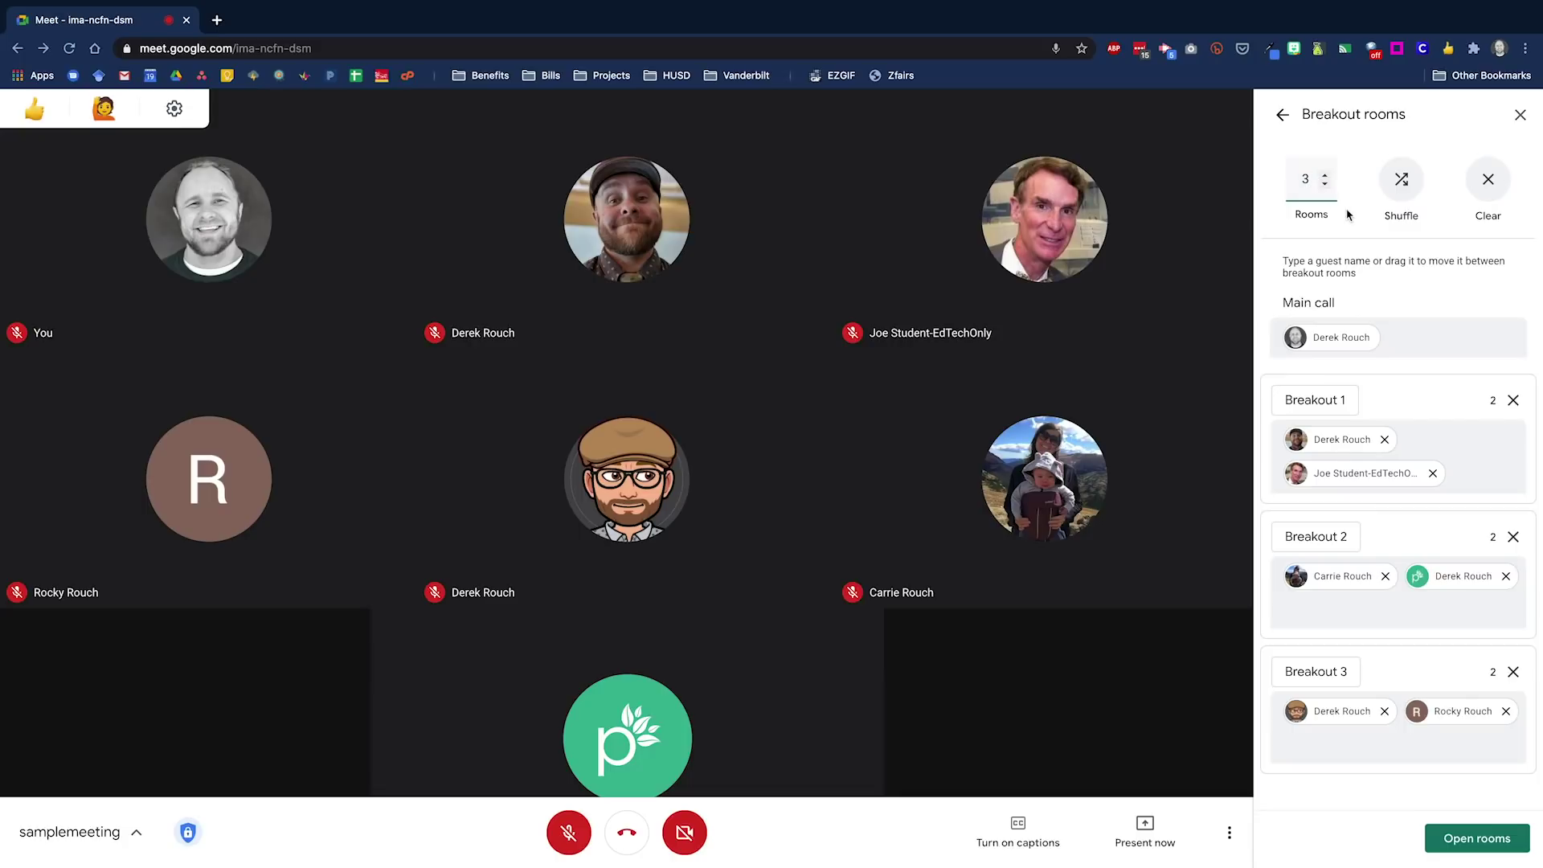
Shuffle the participants randomly among the three breakout rooms several times
left_click(1401, 180)
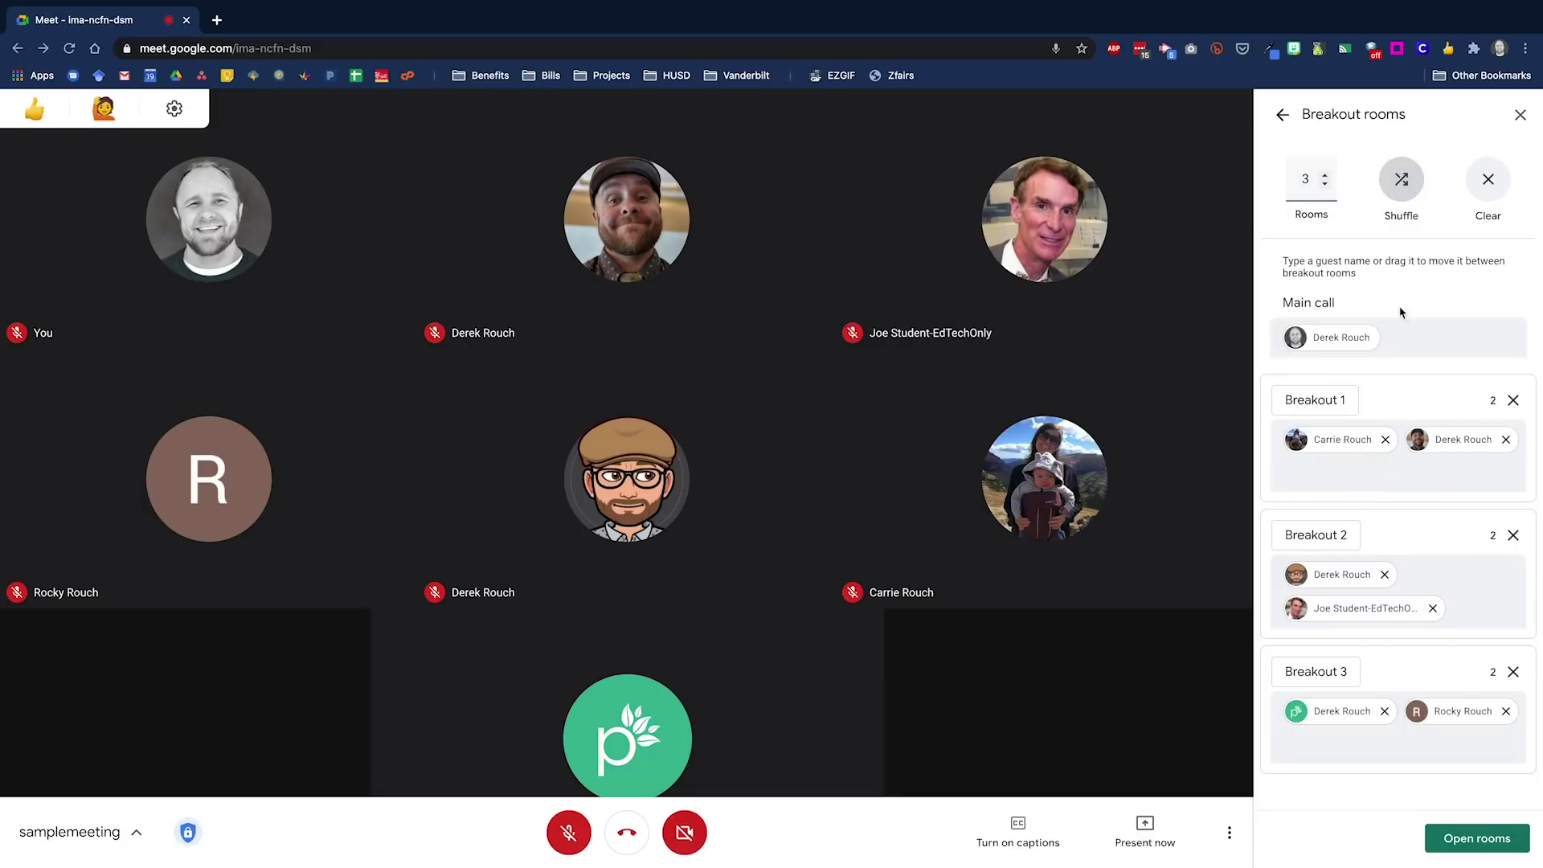
left_click(1399, 179)
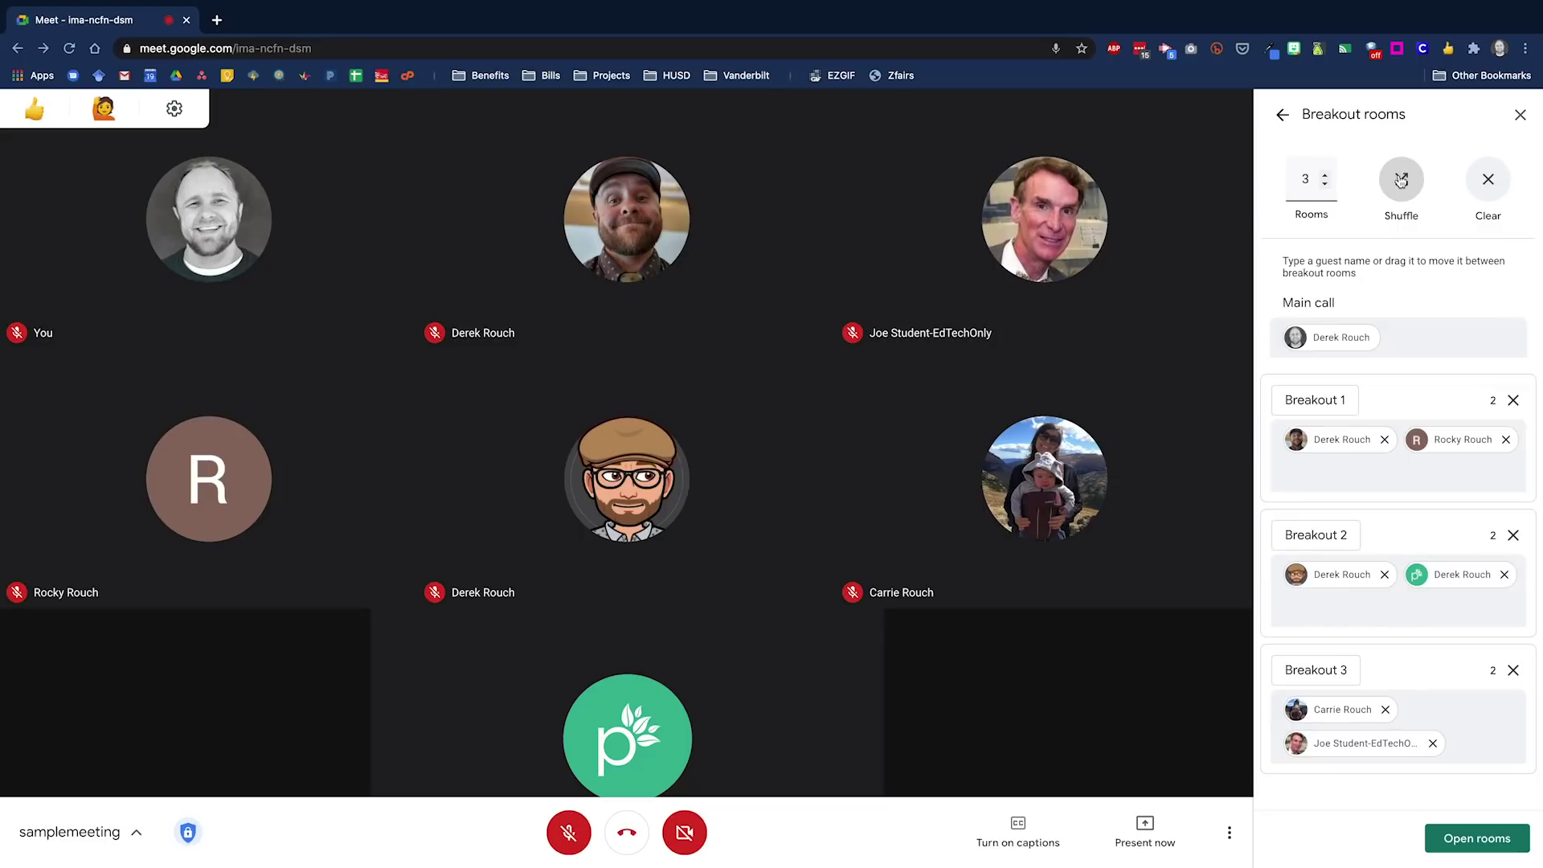
left_click(1400, 180)
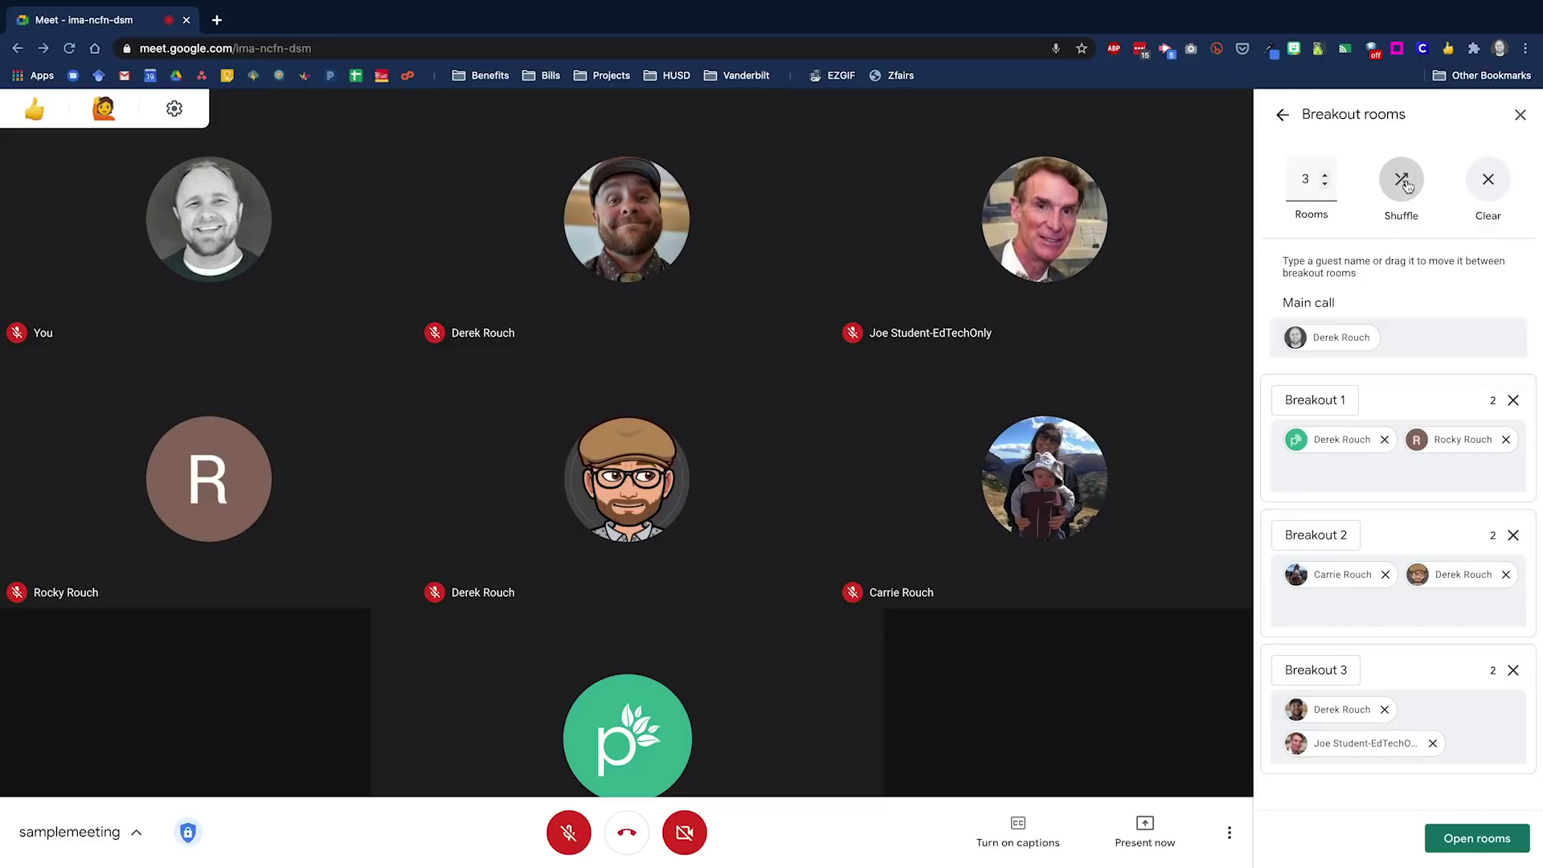
Clear all room assignments and manually assign two guests to each of the three breakout rooms, keeping the host in the main call
left_click(1488, 179)
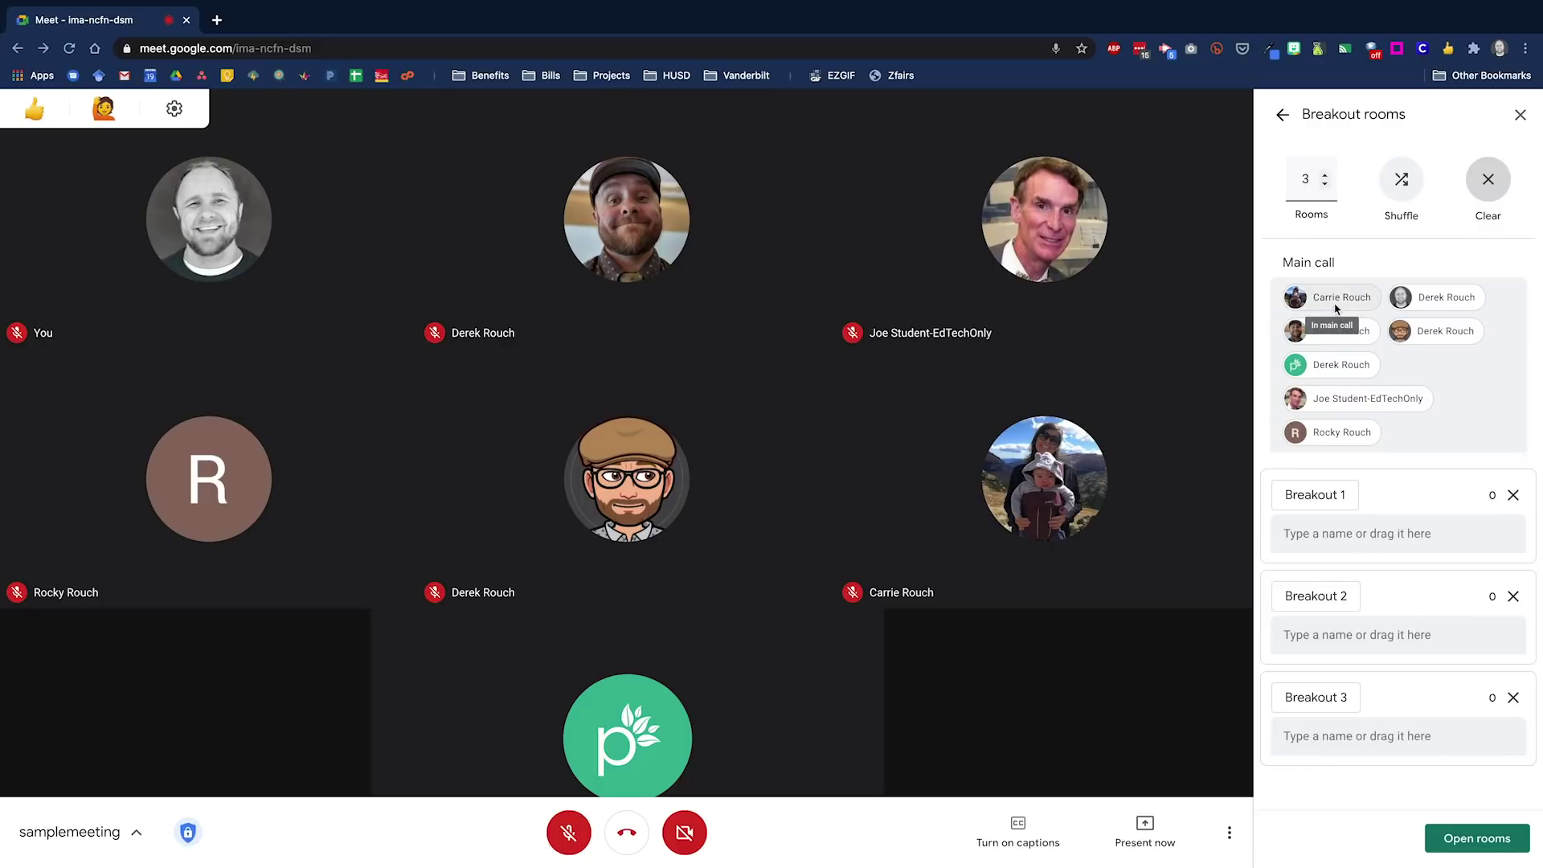
left_click_drag(1349, 297, 1326, 531)
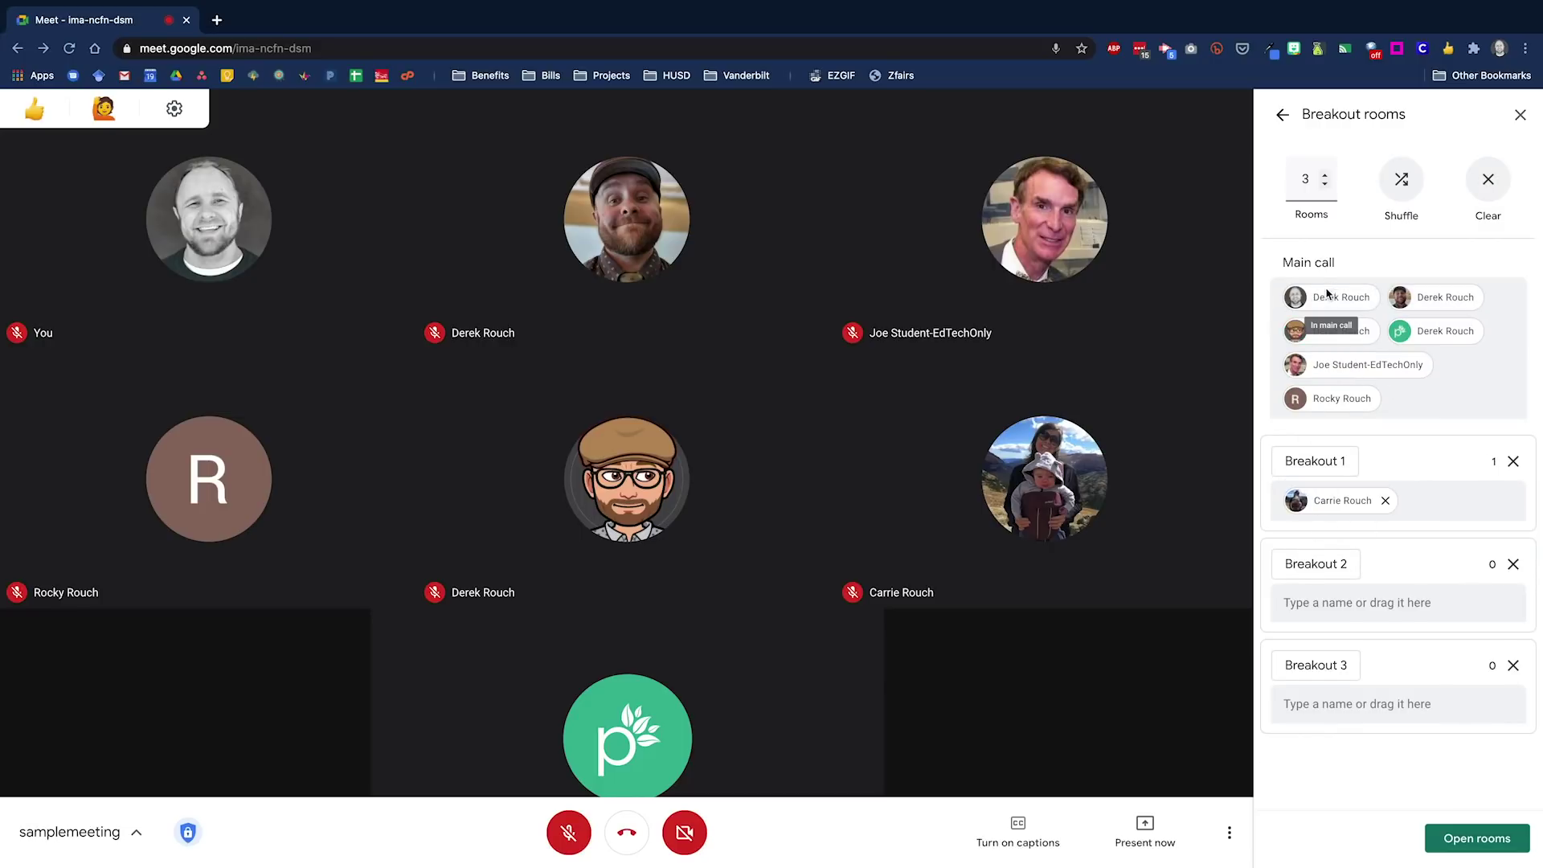
left_click_drag(1344, 334, 1456, 498)
left_click_drag(1309, 298, 1322, 639)
left_click_drag(1348, 330, 1426, 615)
left_click_drag(1322, 333, 1313, 701)
left_click_drag(1438, 338, 1434, 749)
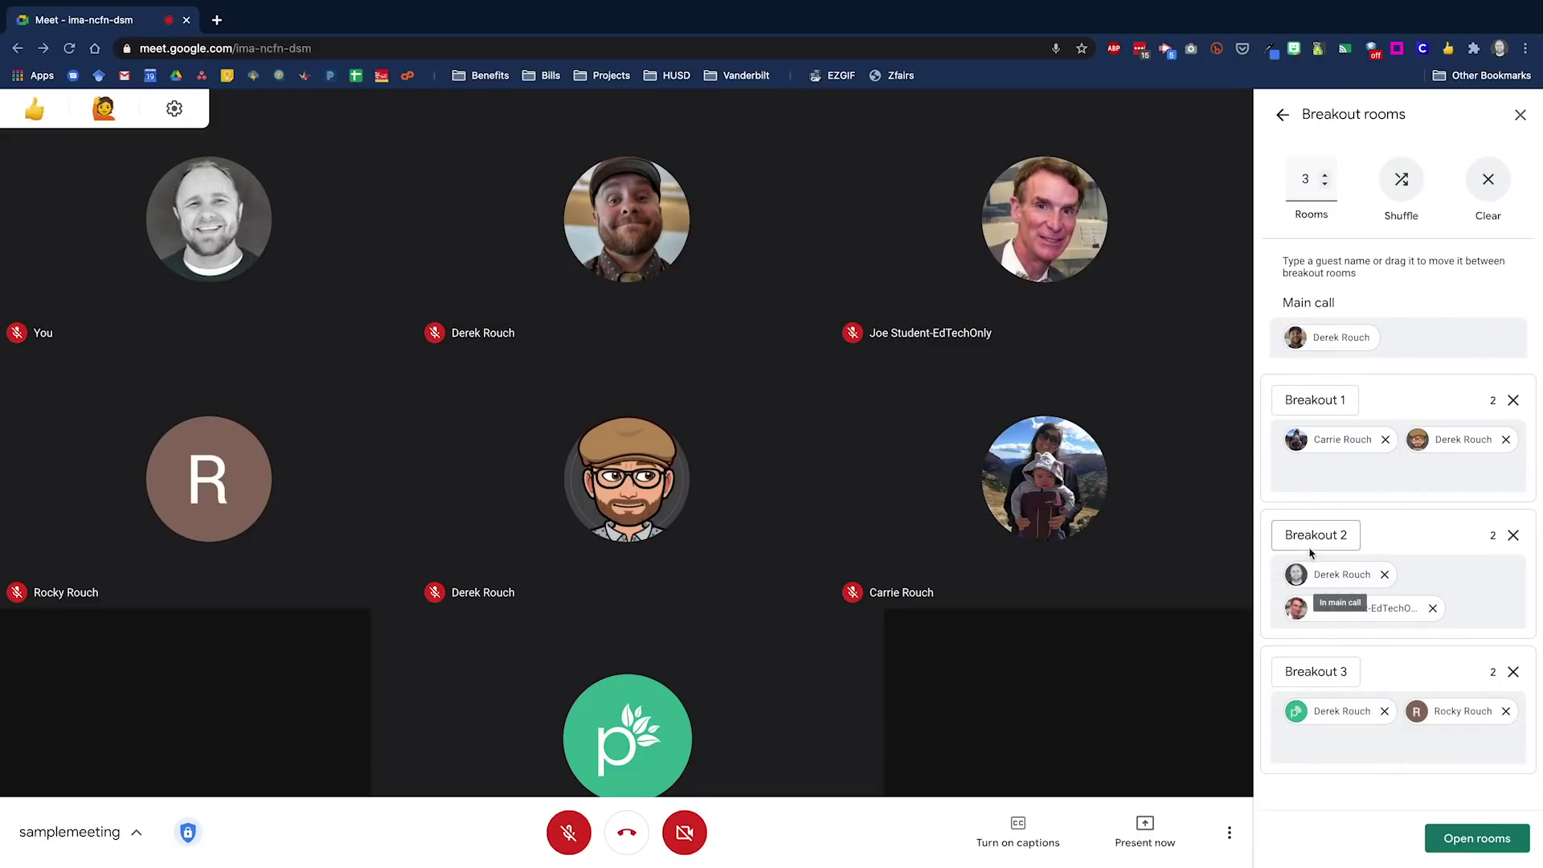
left_click_drag(1314, 576, 1447, 579)
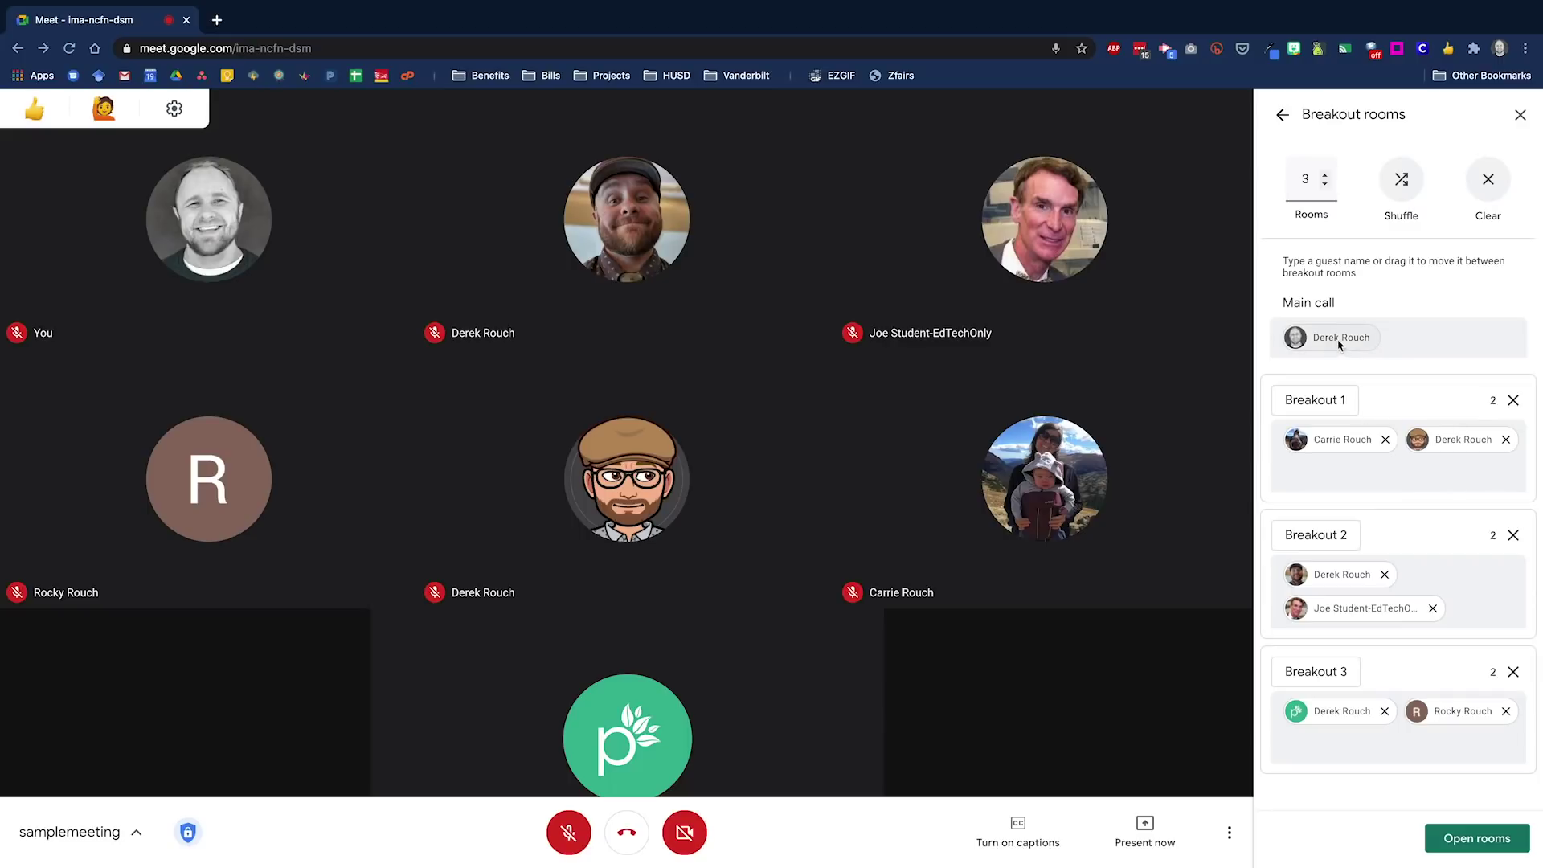
left_click_drag(1335, 337, 1396, 480)
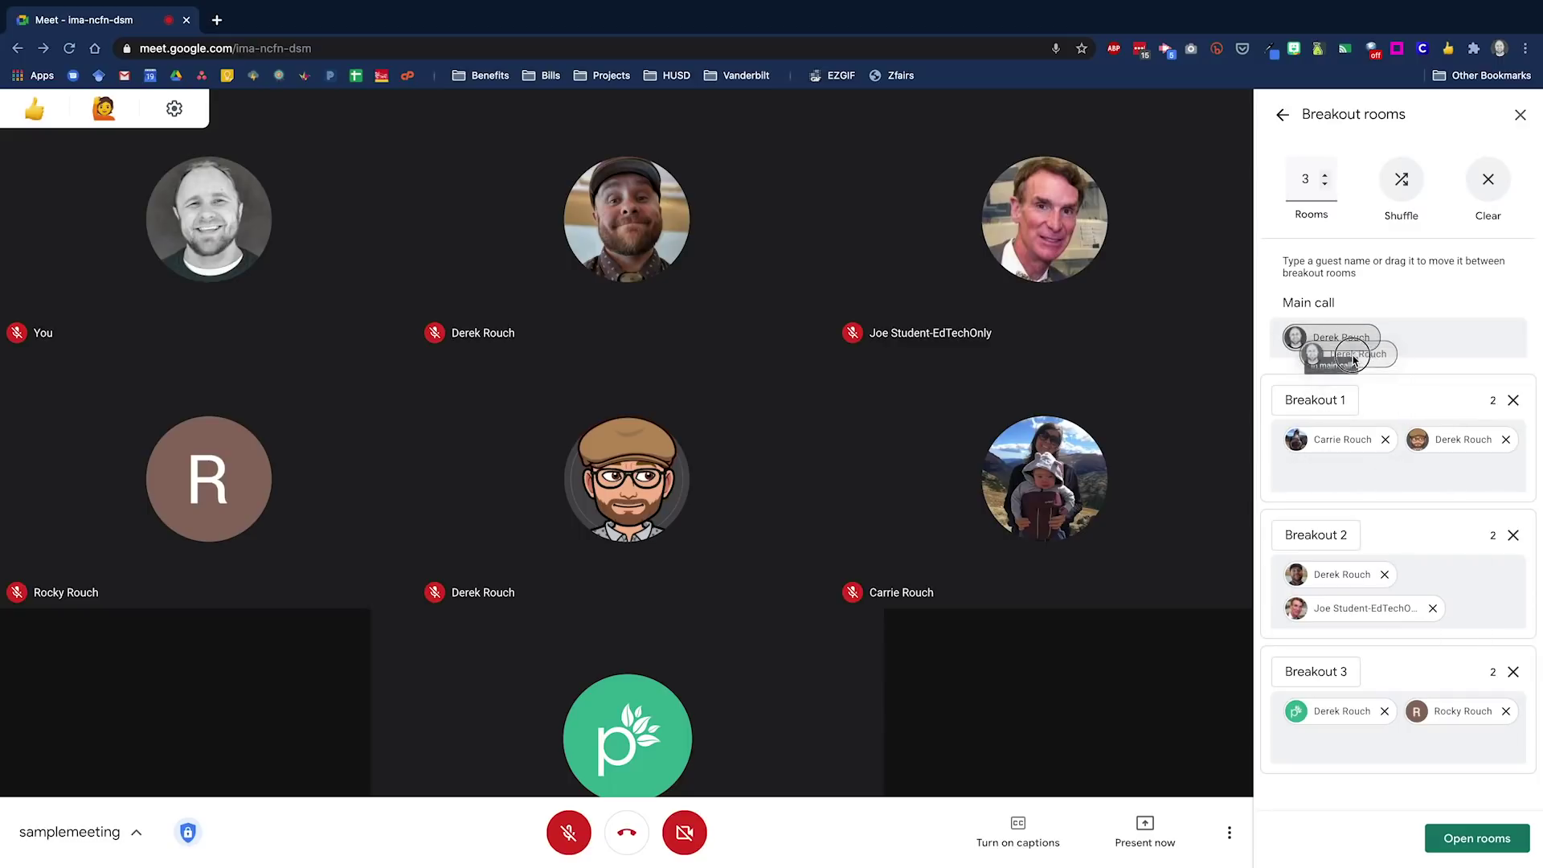
Open the breakout rooms and visit Breakout 2 before returning to the main call
left_click(1469, 837)
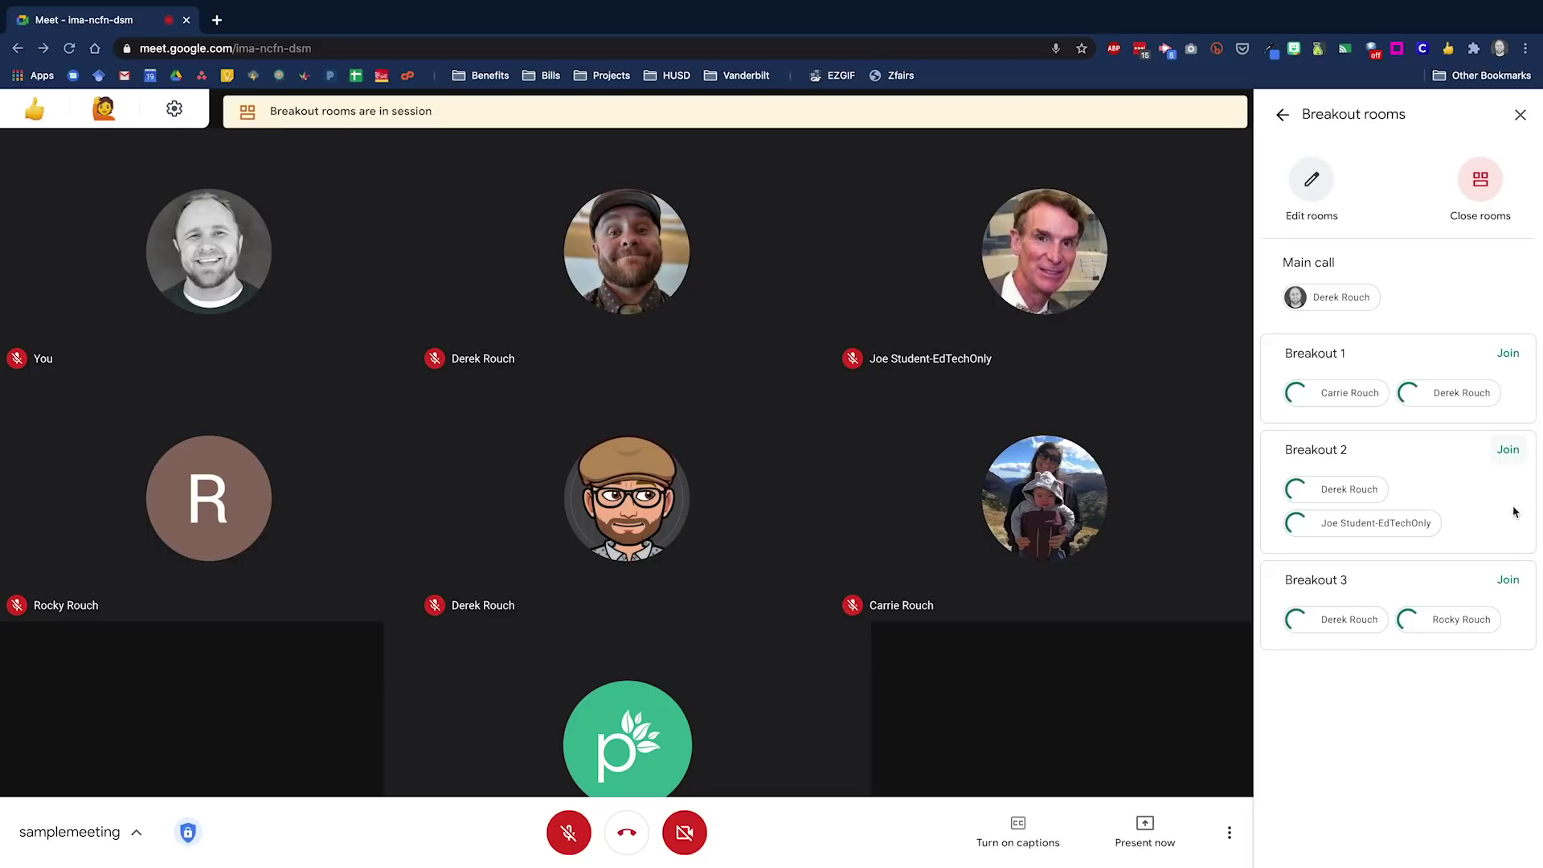
left_click(1508, 451)
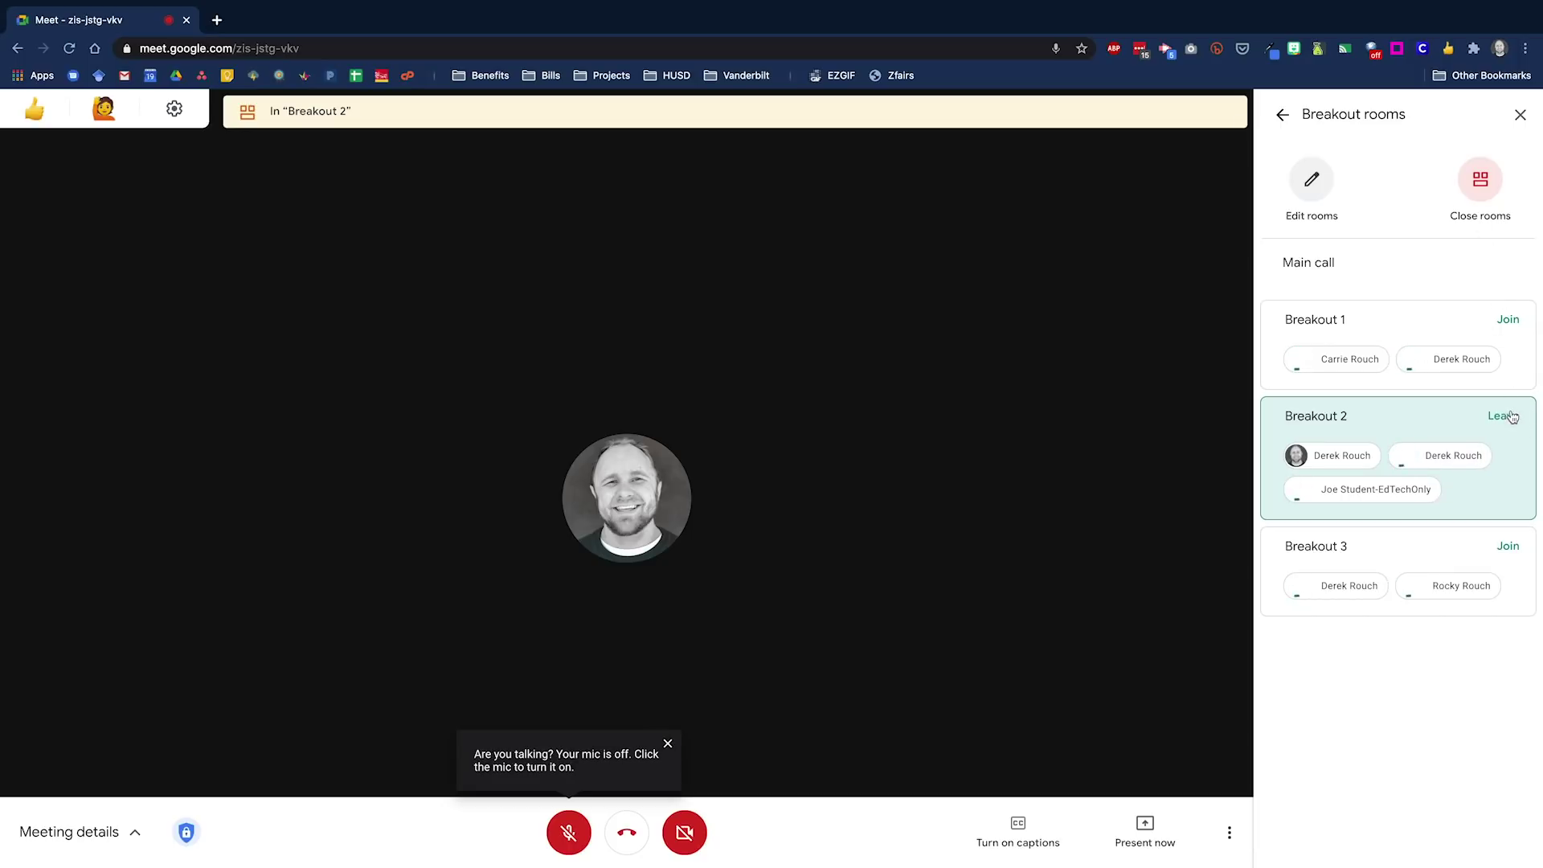
left_click(1510, 416)
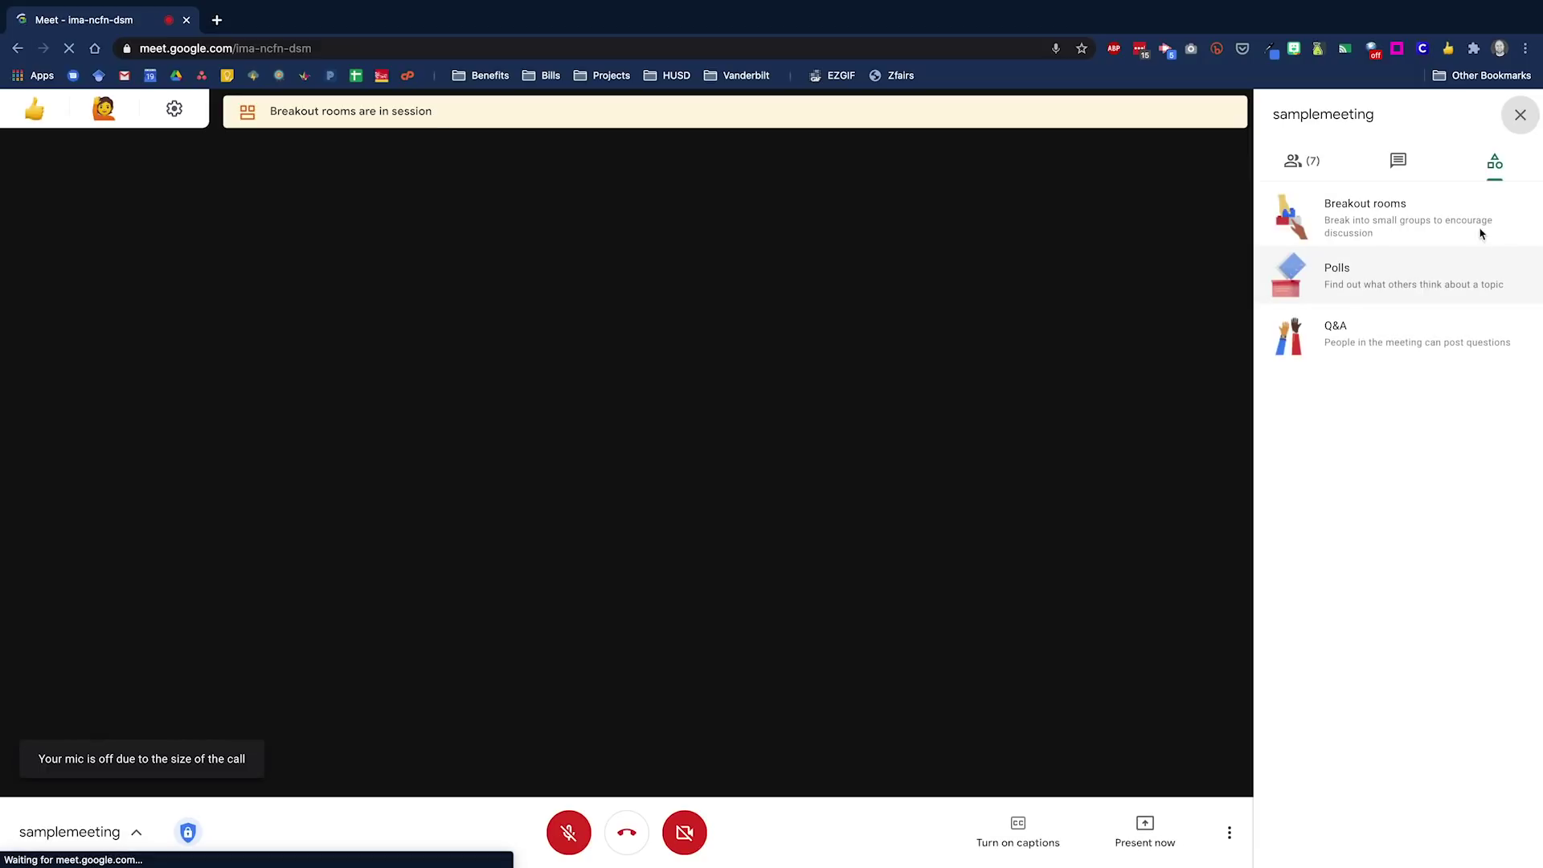
Close all breakout rooms so that everyone is returned to the main call
left_click(1483, 234)
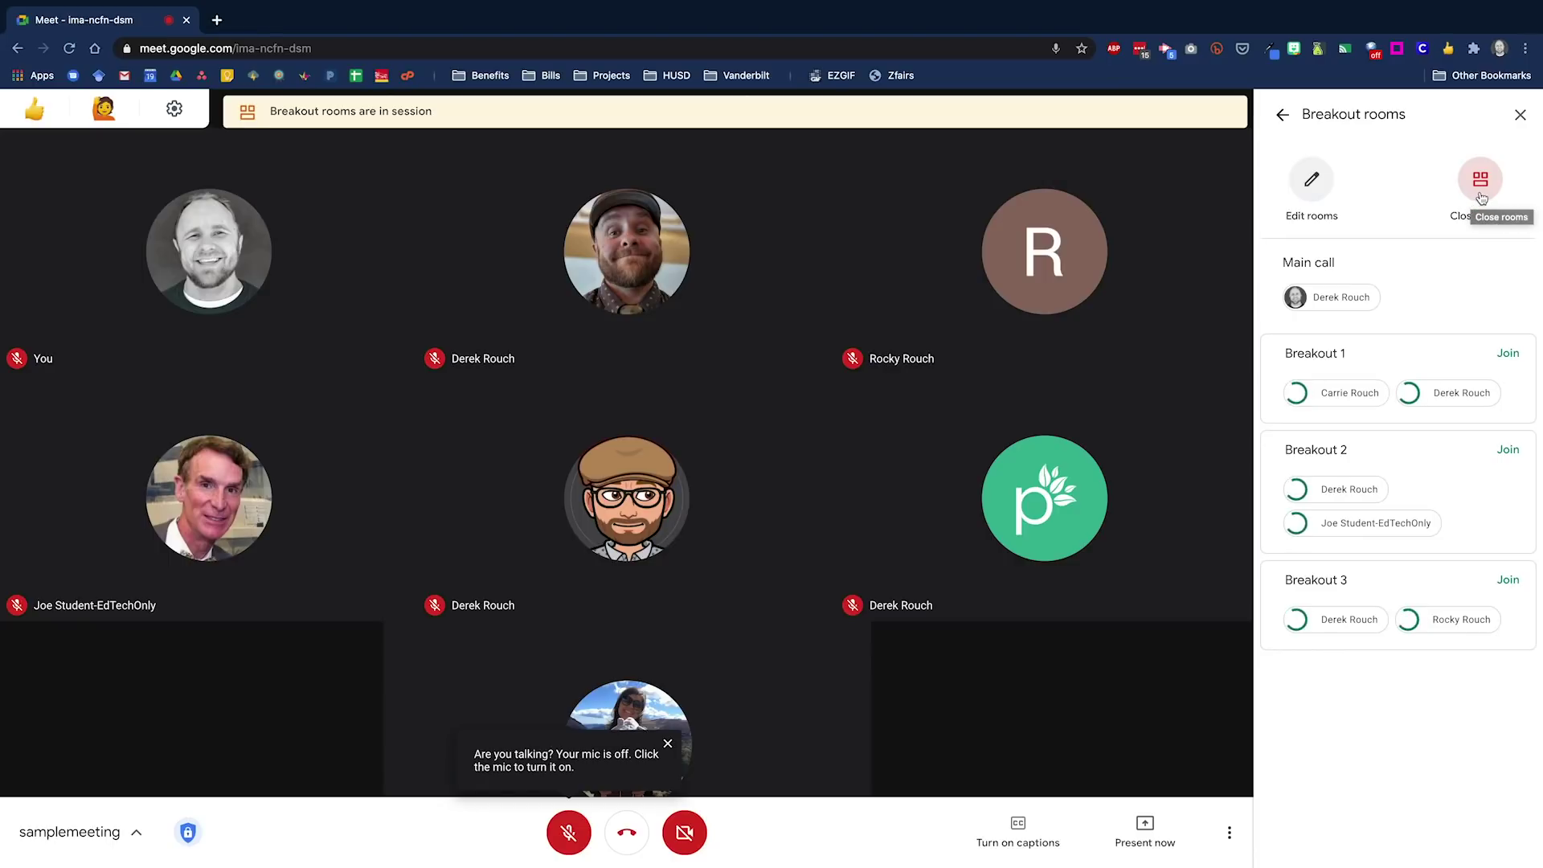
left_click(1480, 188)
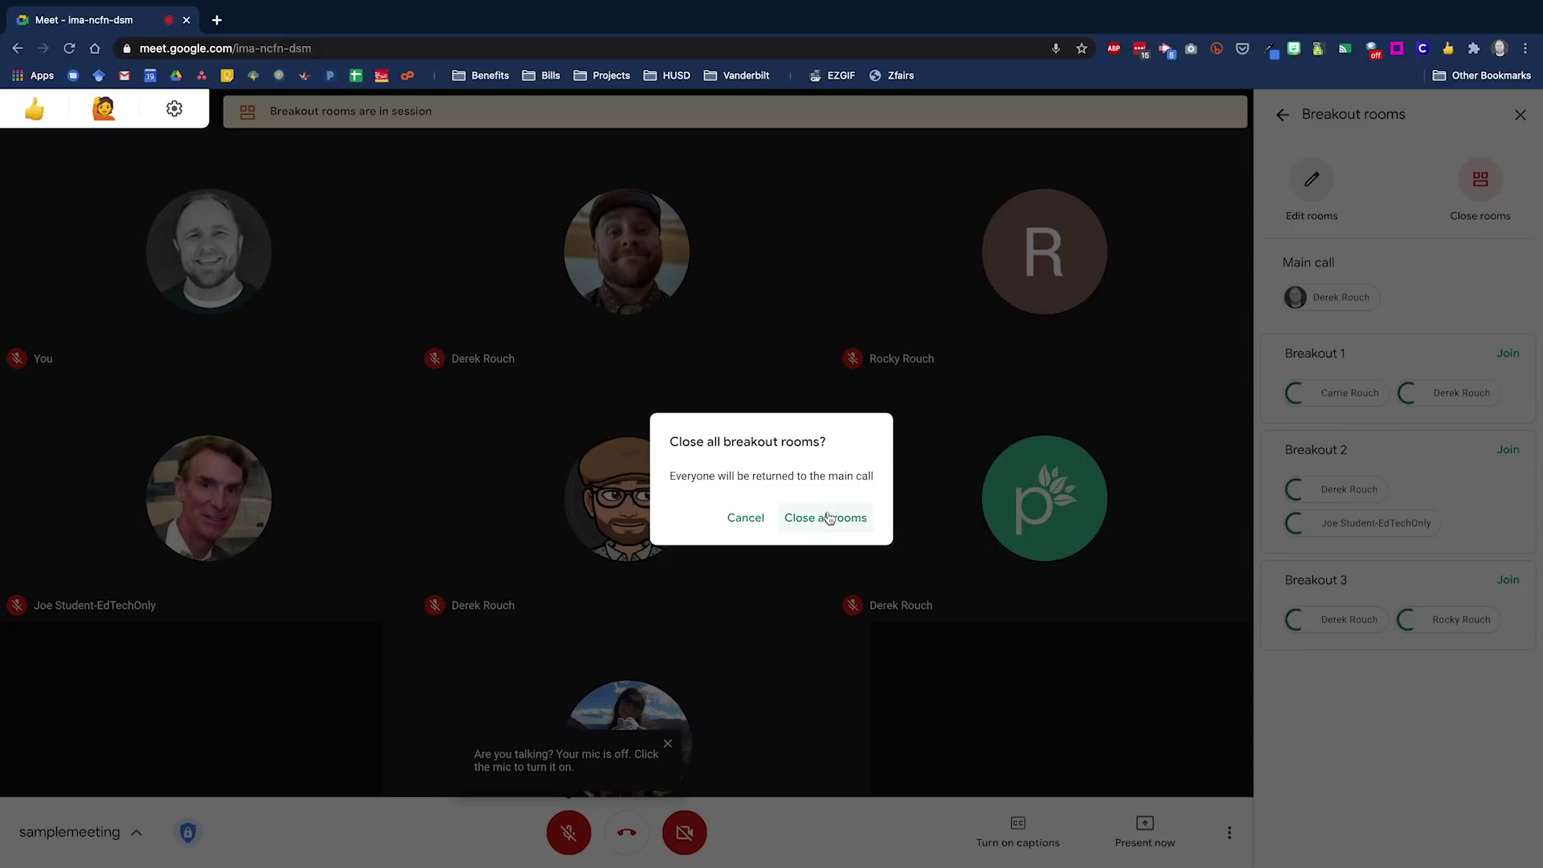
left_click(830, 518)
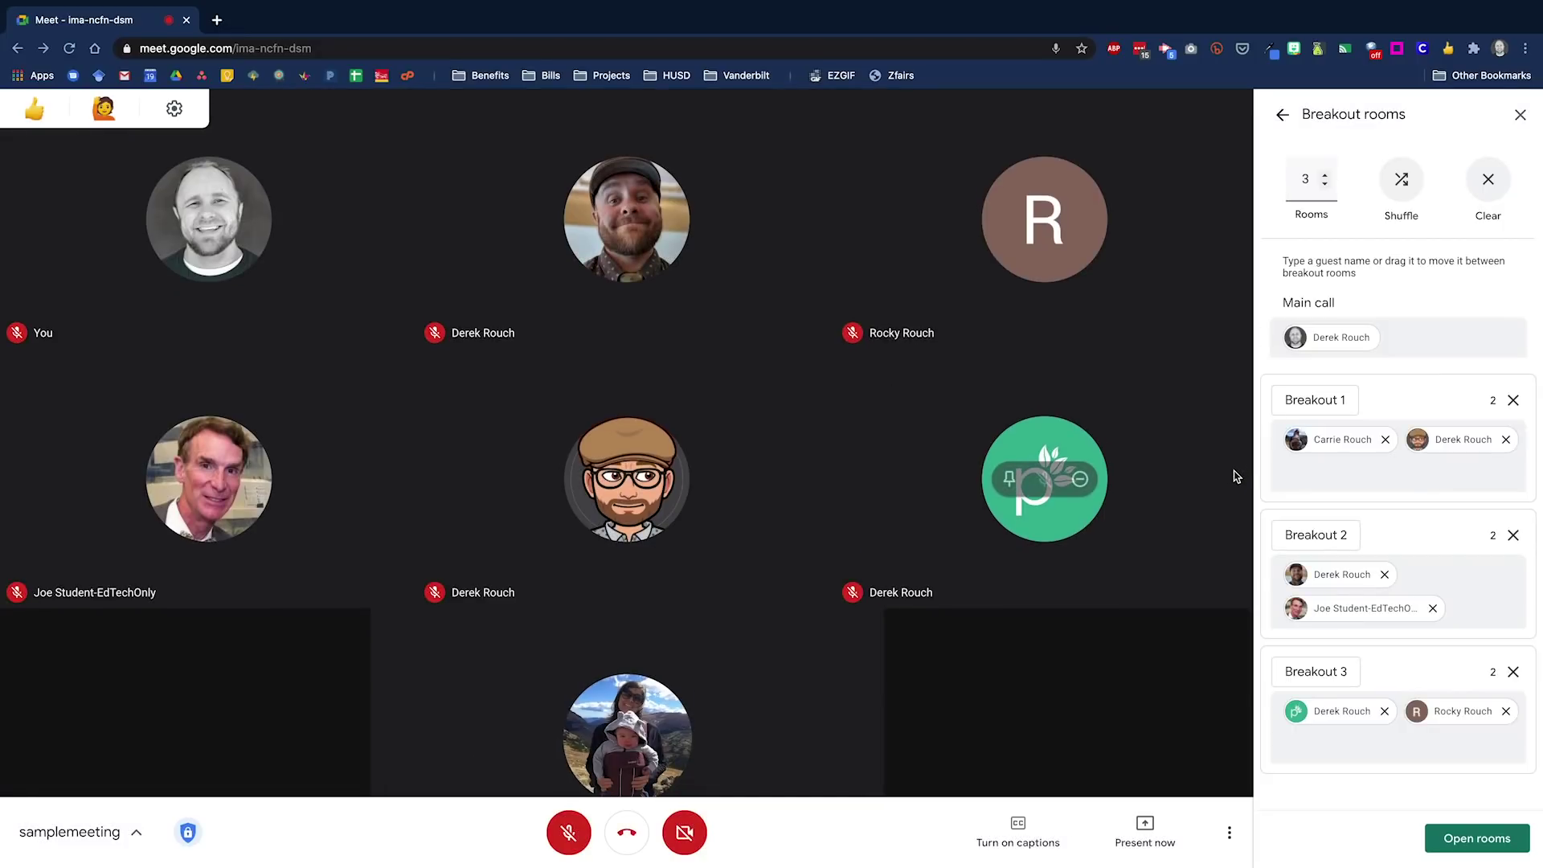
Leave the breakout room setup and start a poll with the question "What is your favorite color?"
left_click(1283, 117)
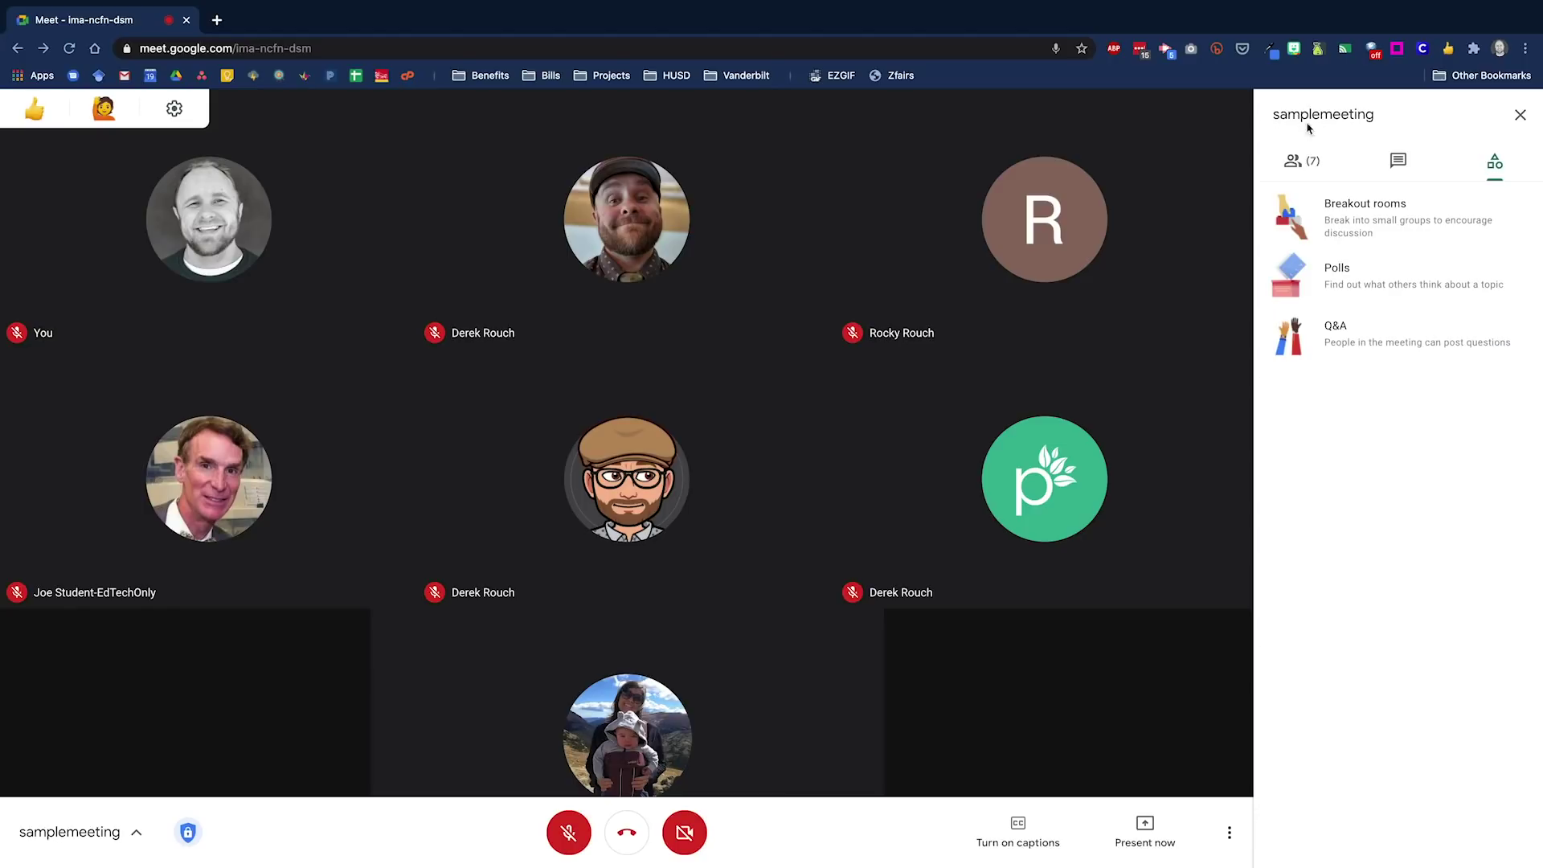
left_click(1379, 282)
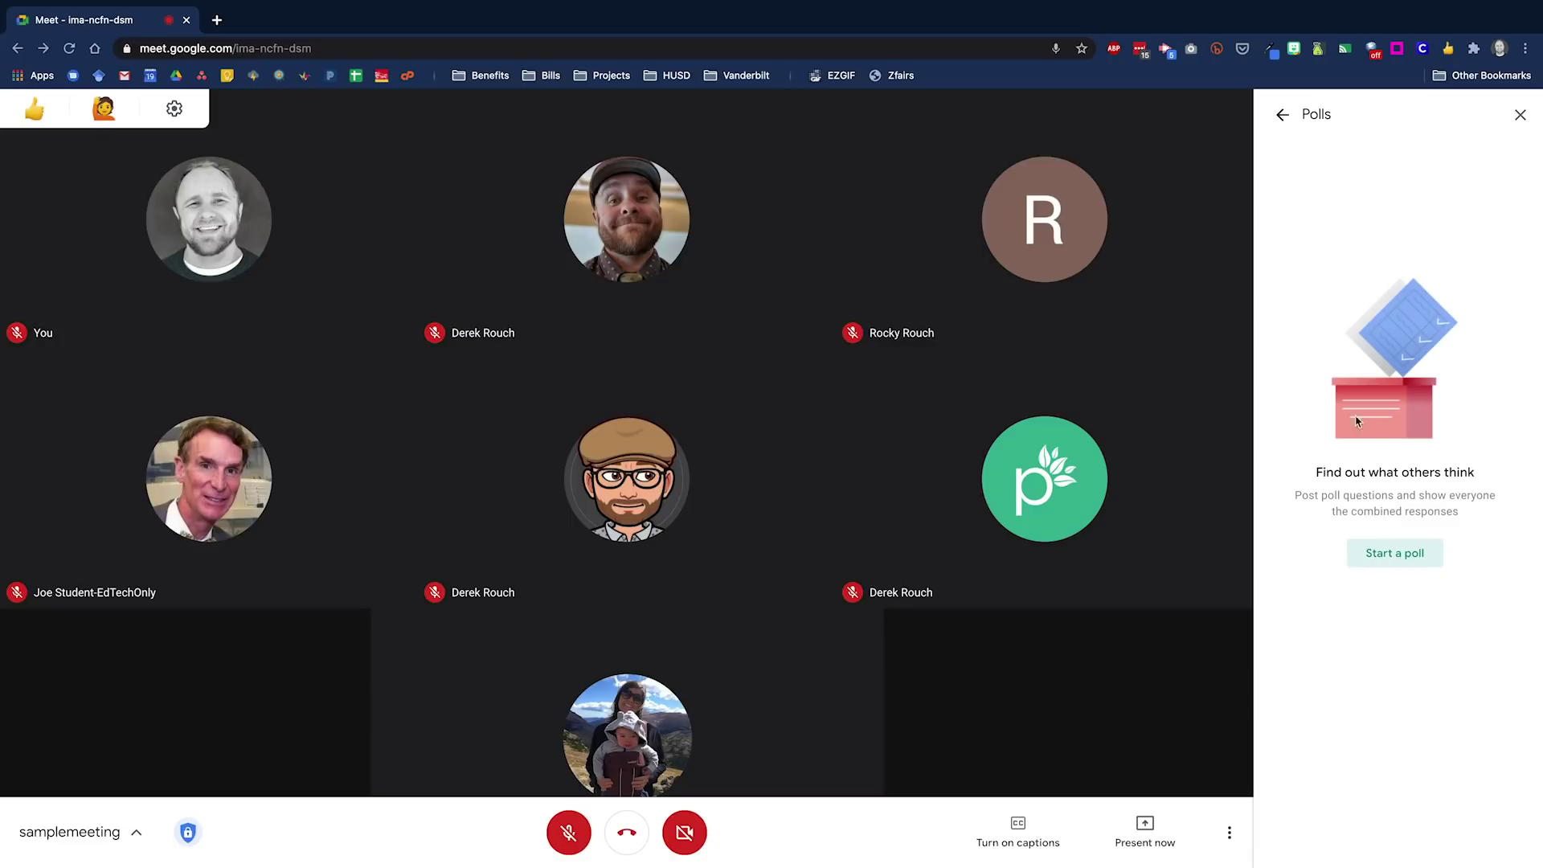
left_click(1395, 555)
left_click(1328, 177)
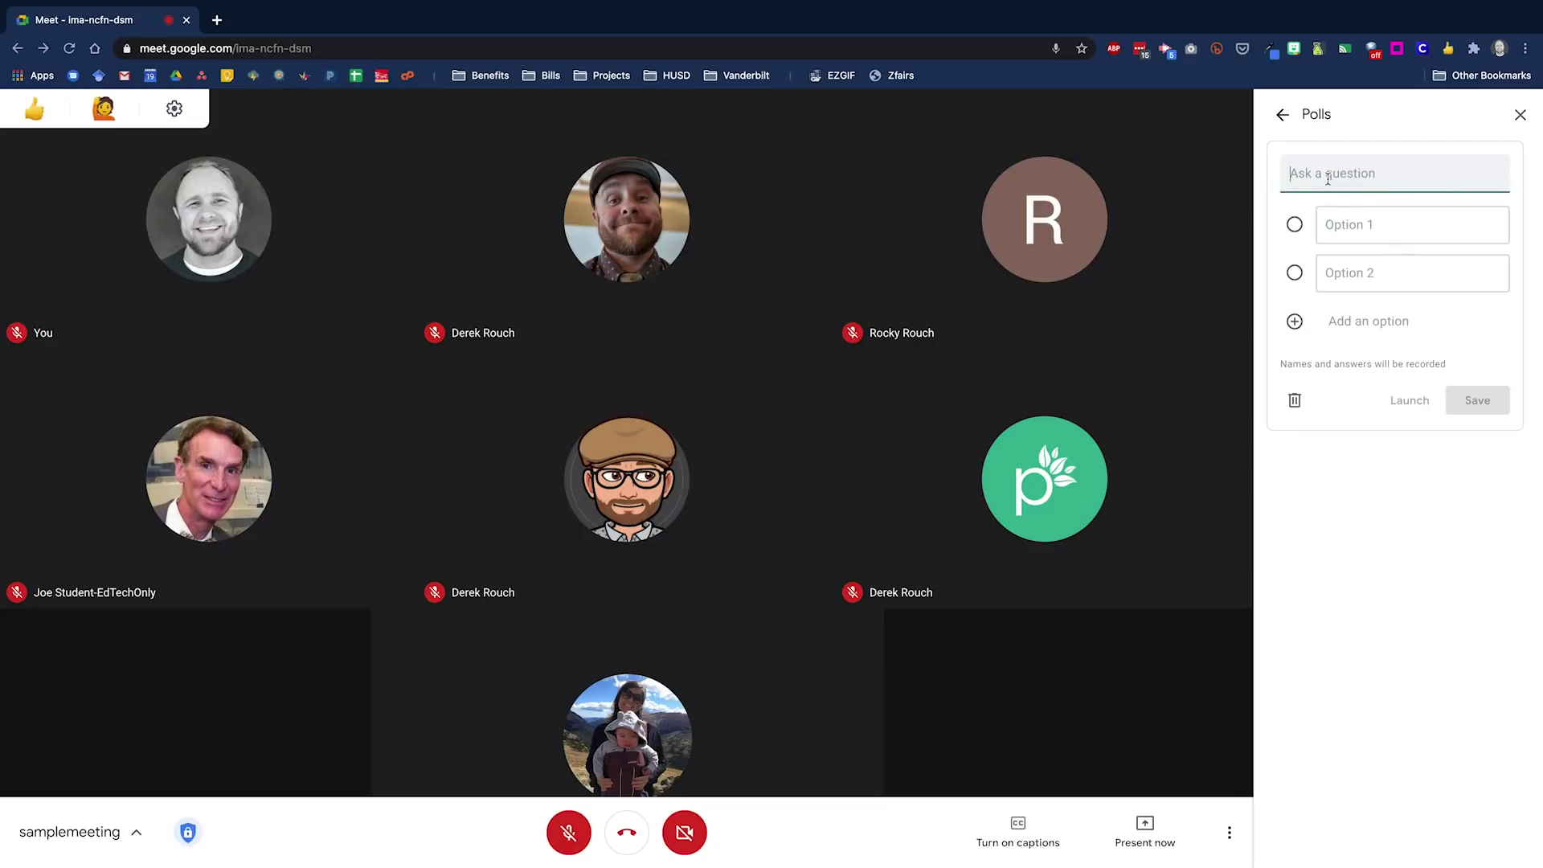
type("What is your favorite color?")
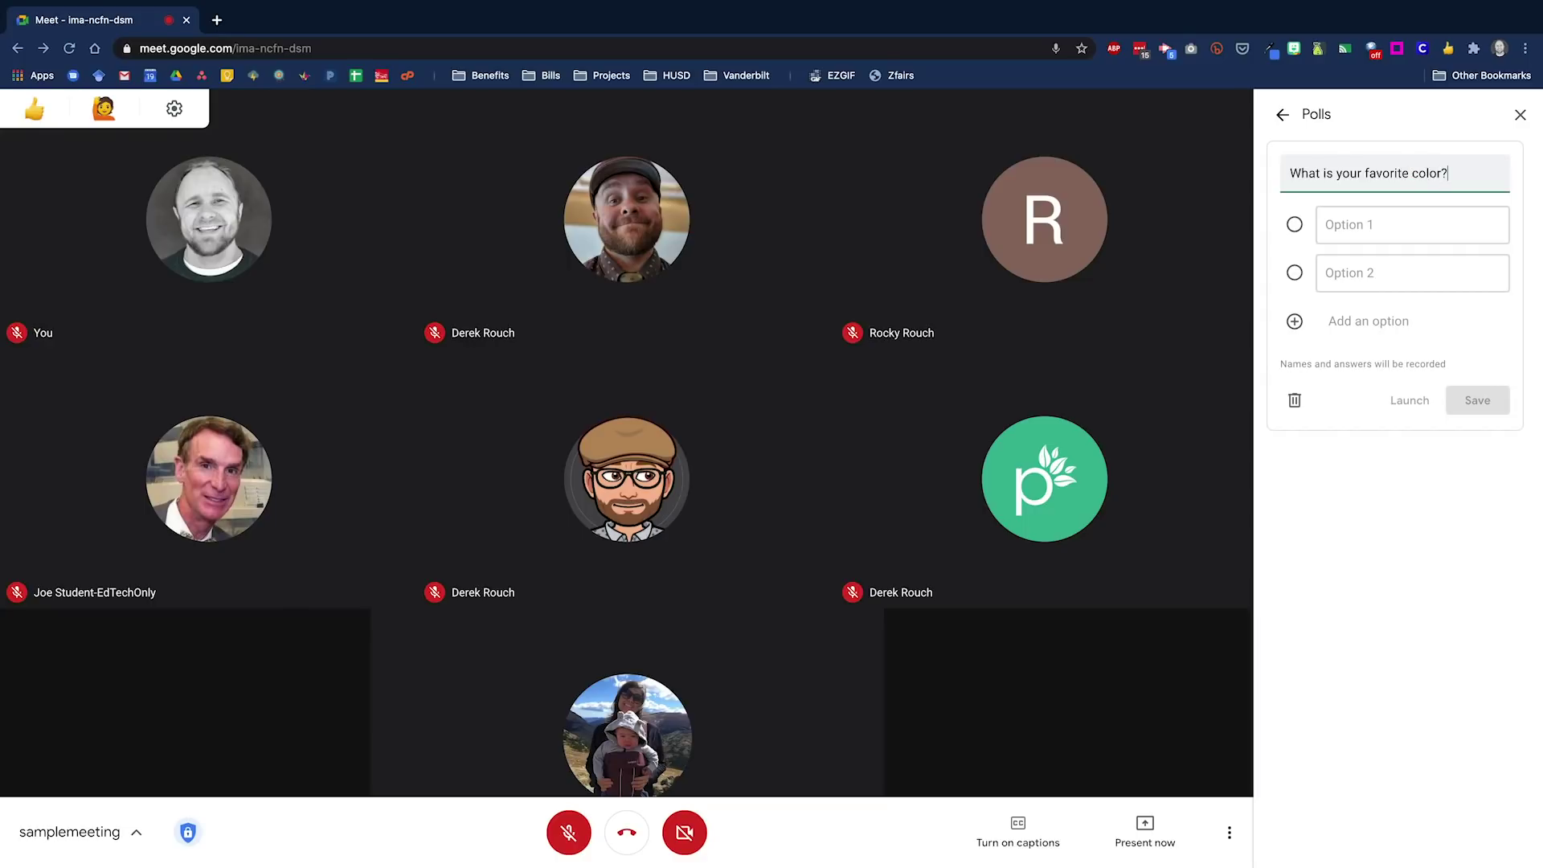
Add the answer options Red, Blue, Green and Yellow to the favorite color poll and save it
left_click(1353, 225)
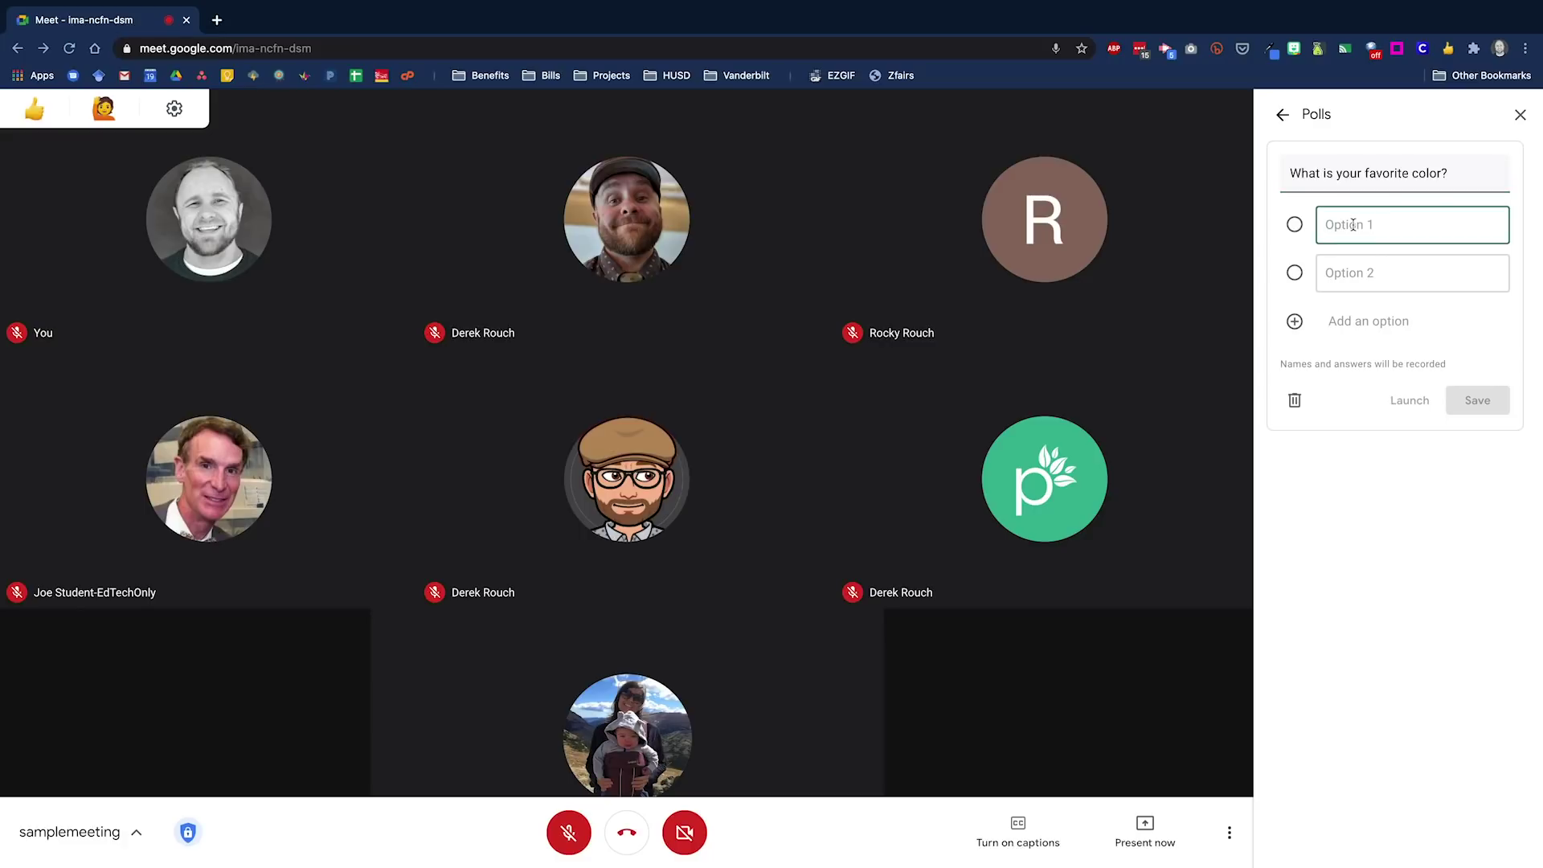
type("Red")
left_click(1334, 273)
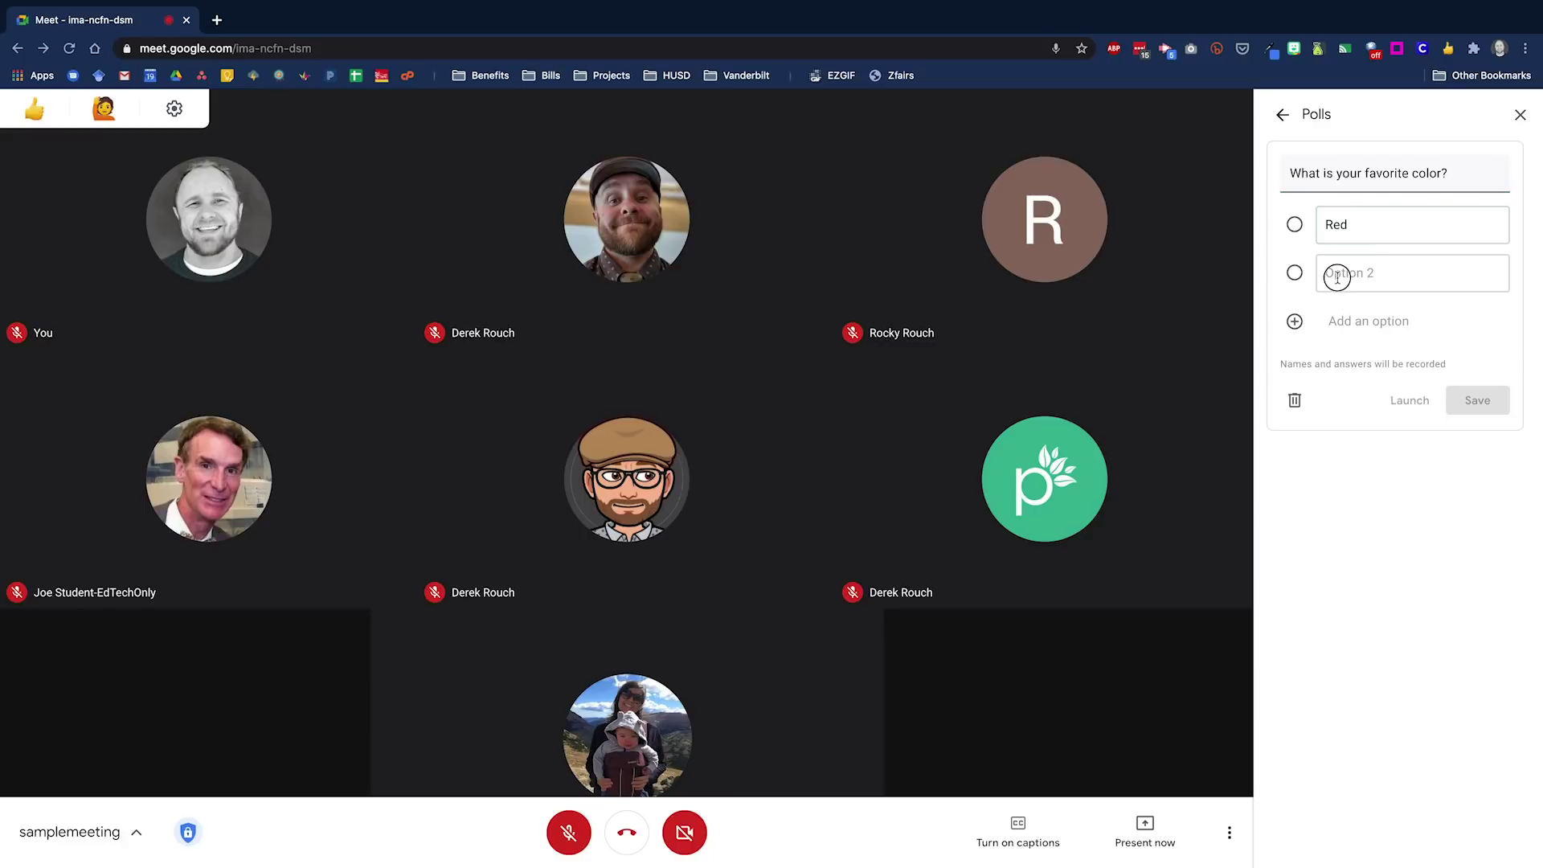
type("Blue")
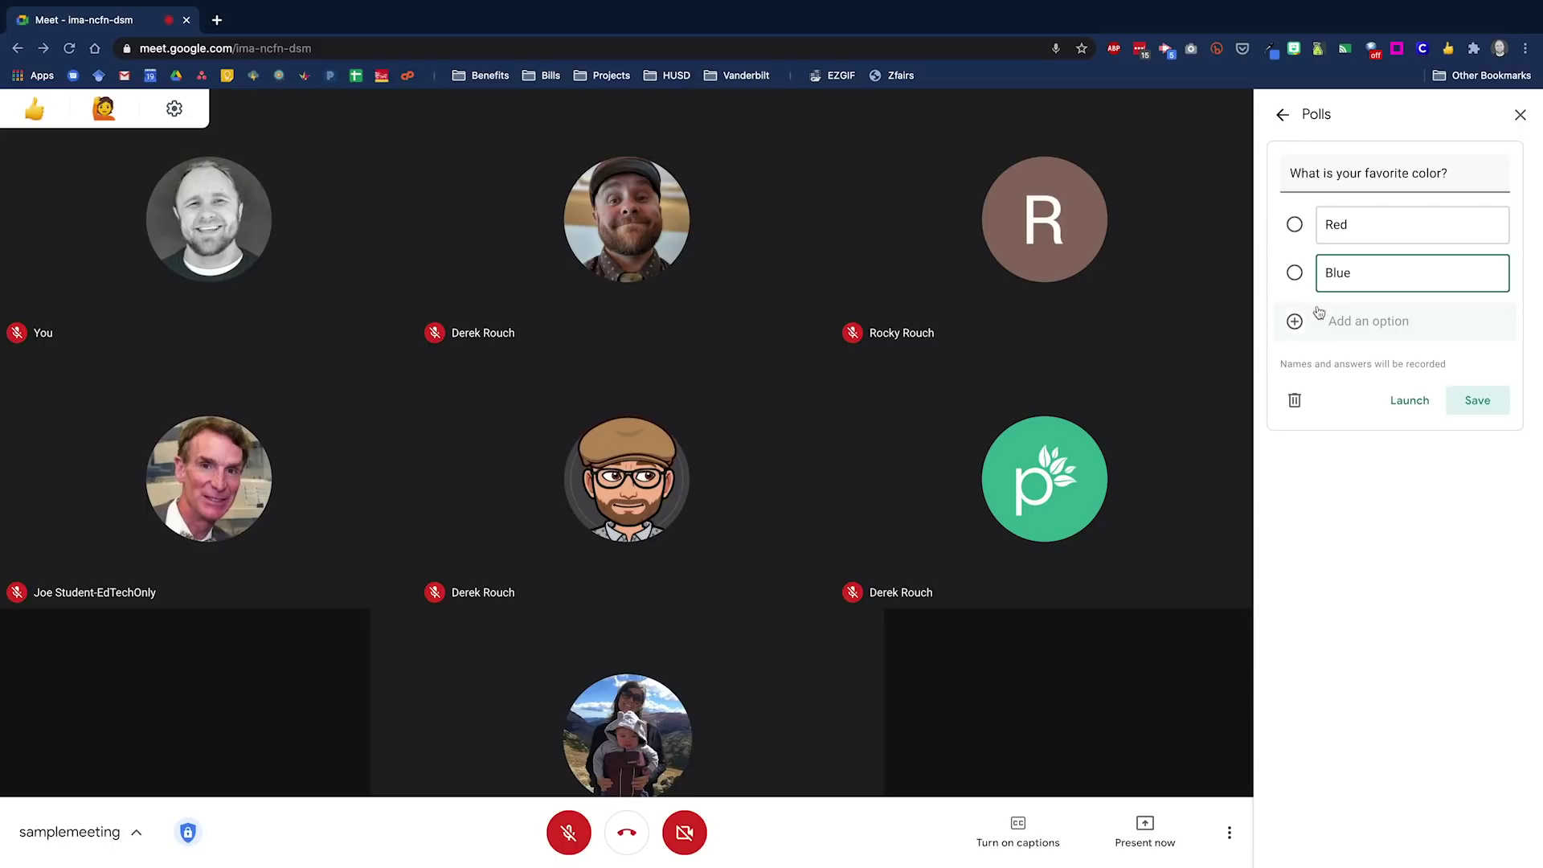
left_click(1318, 314)
type("Green")
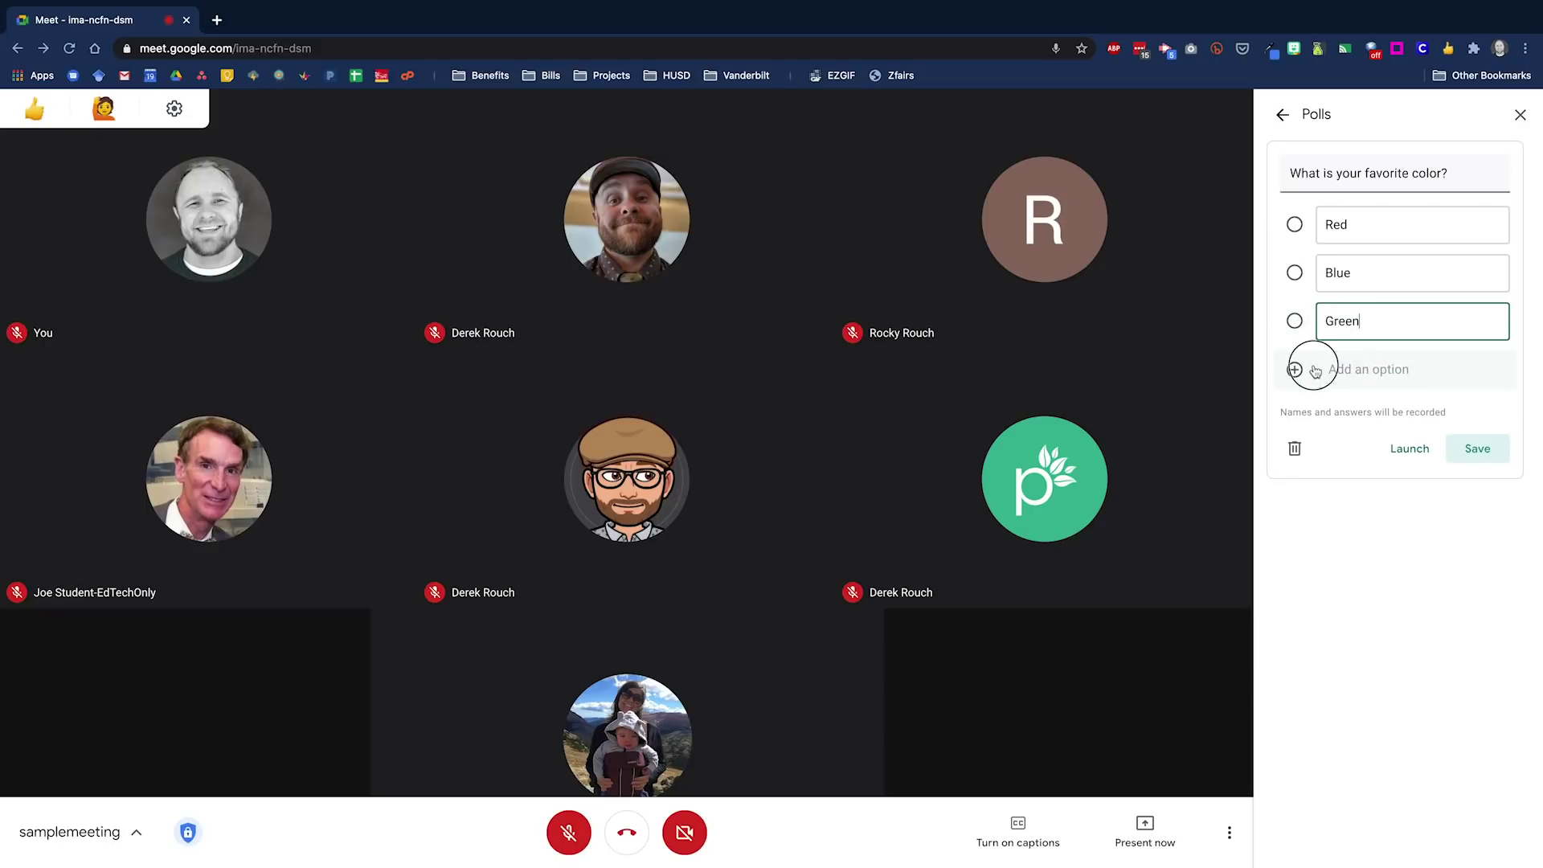
left_click(1309, 369)
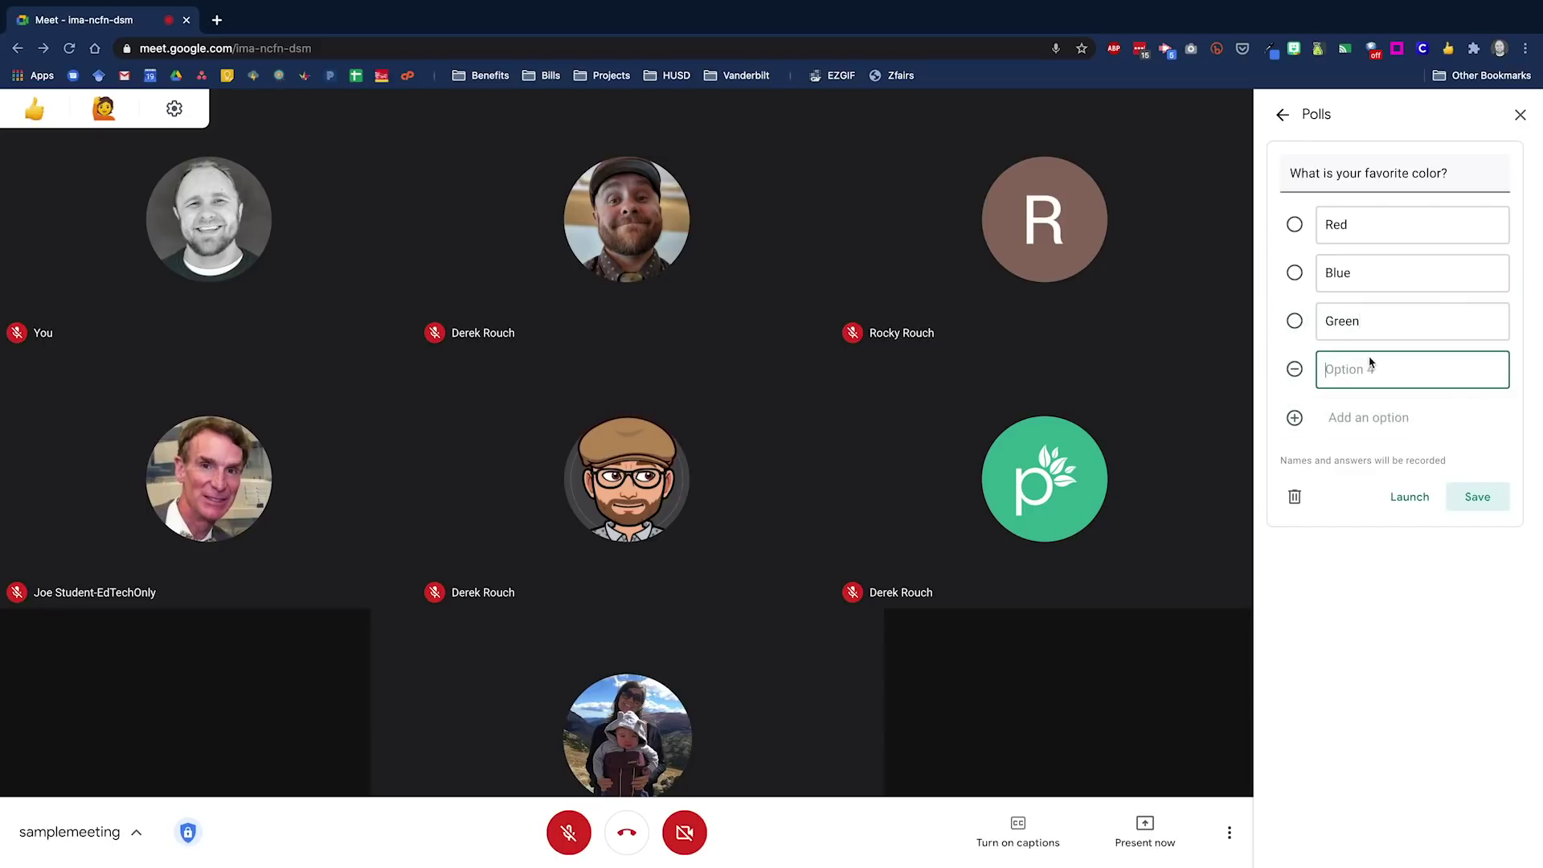
type("Yellow")
left_click(1472, 495)
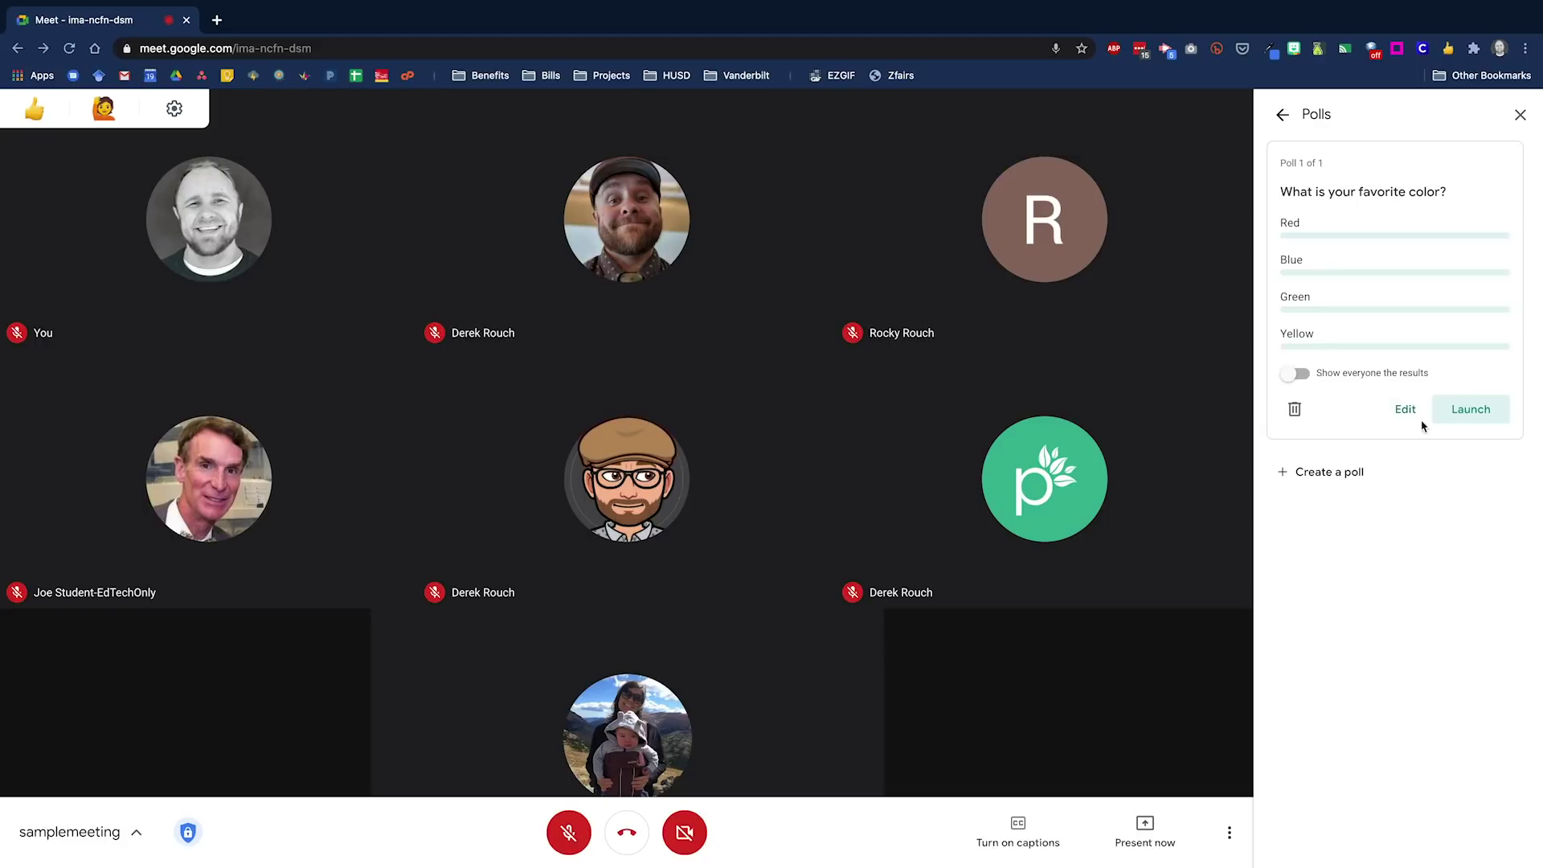
Create and save a second poll asking "What is your favorite animal?" with the options Dog and Cat
left_click(1340, 472)
type("What i")
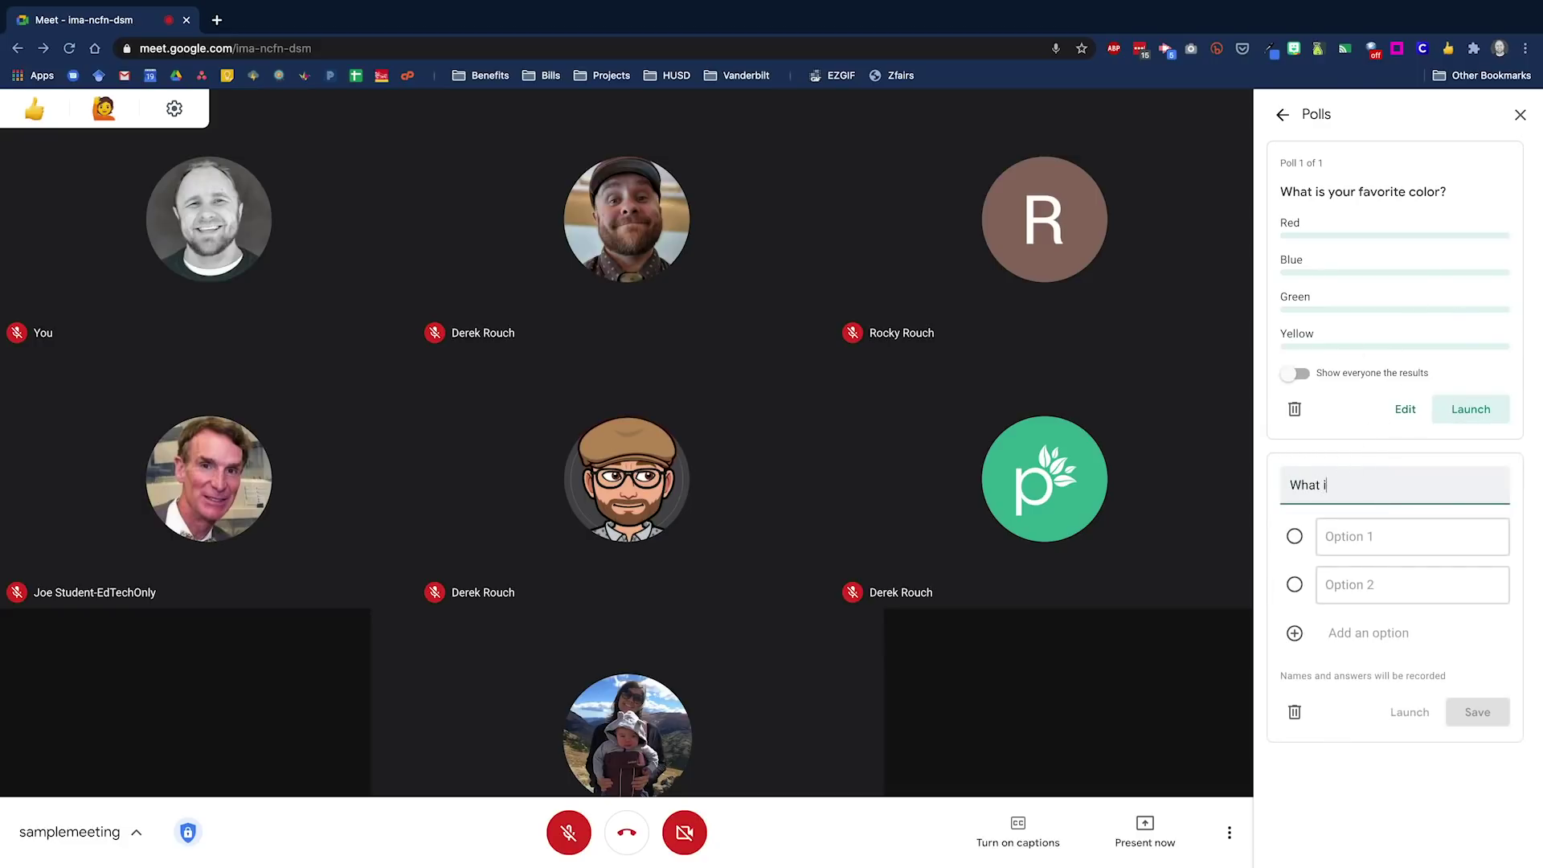
type("s your favorite animal?")
left_click(1363, 536)
type("Dog")
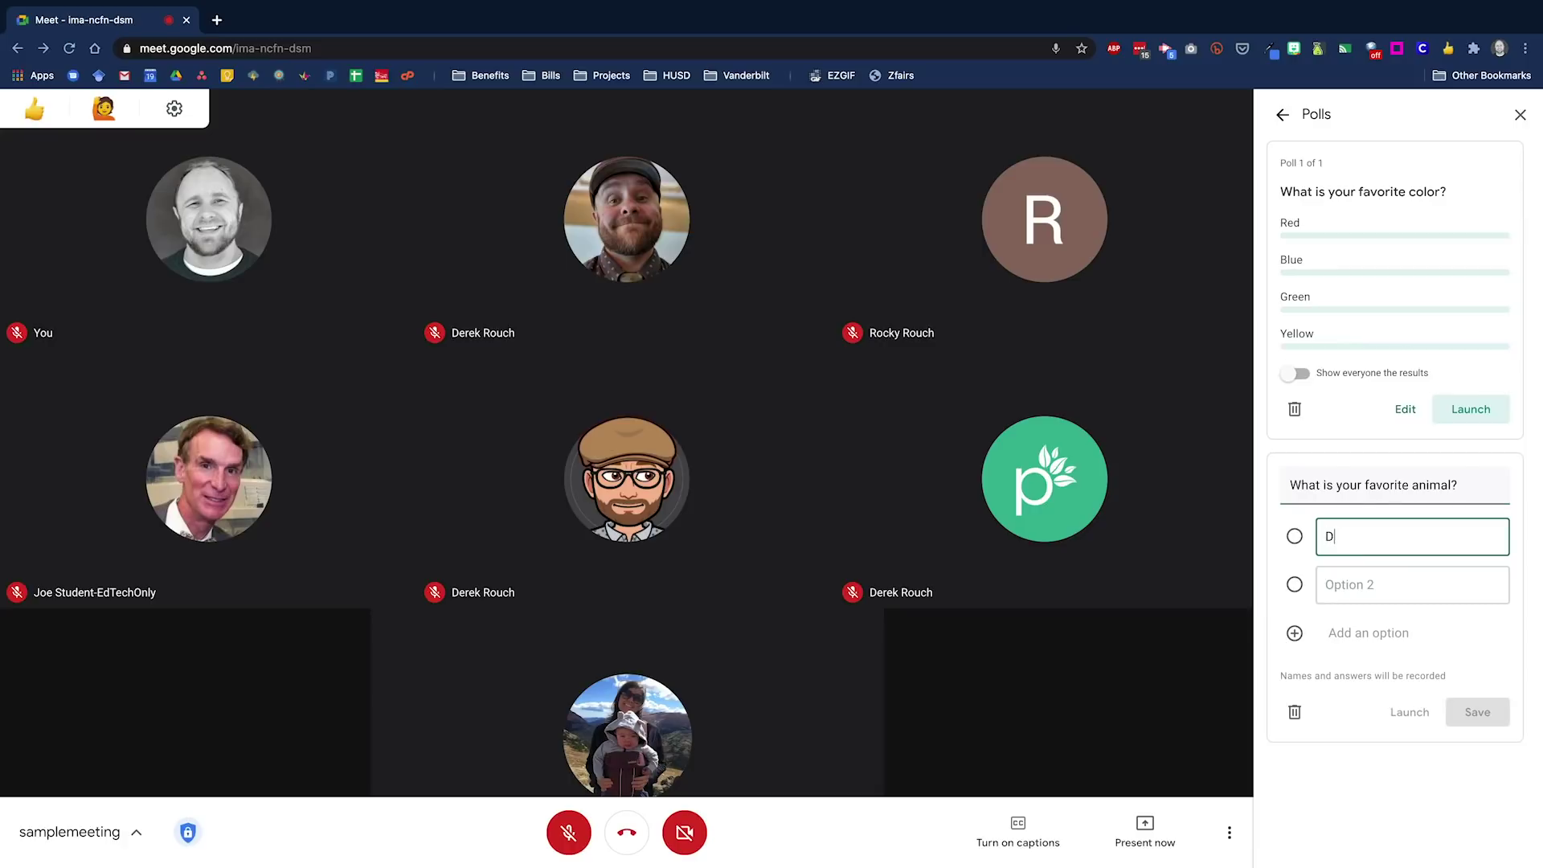
left_click(1410, 579)
type("Cat")
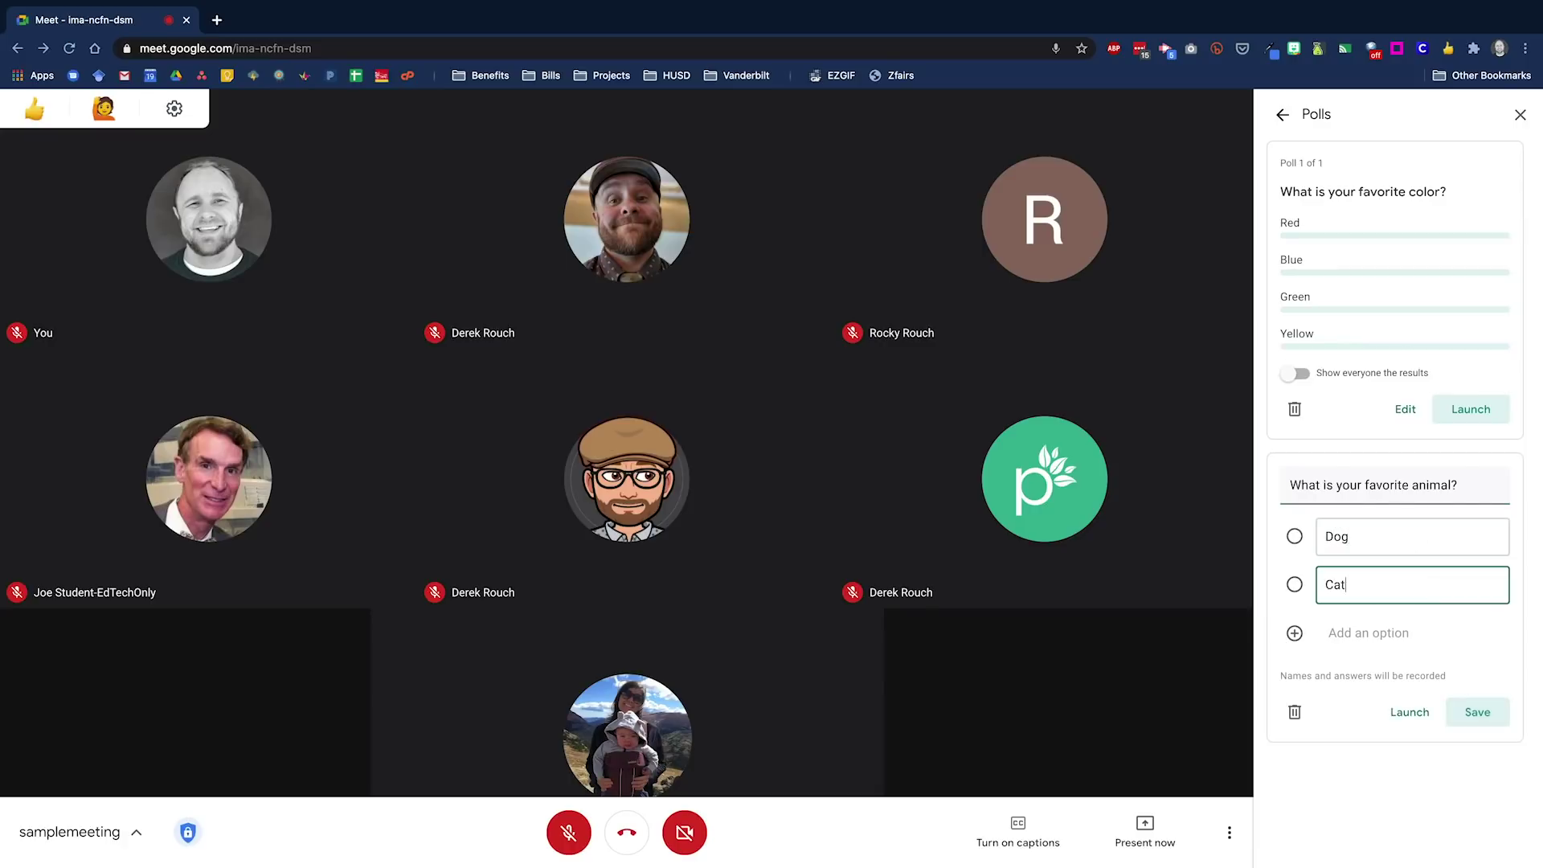
left_click(1464, 711)
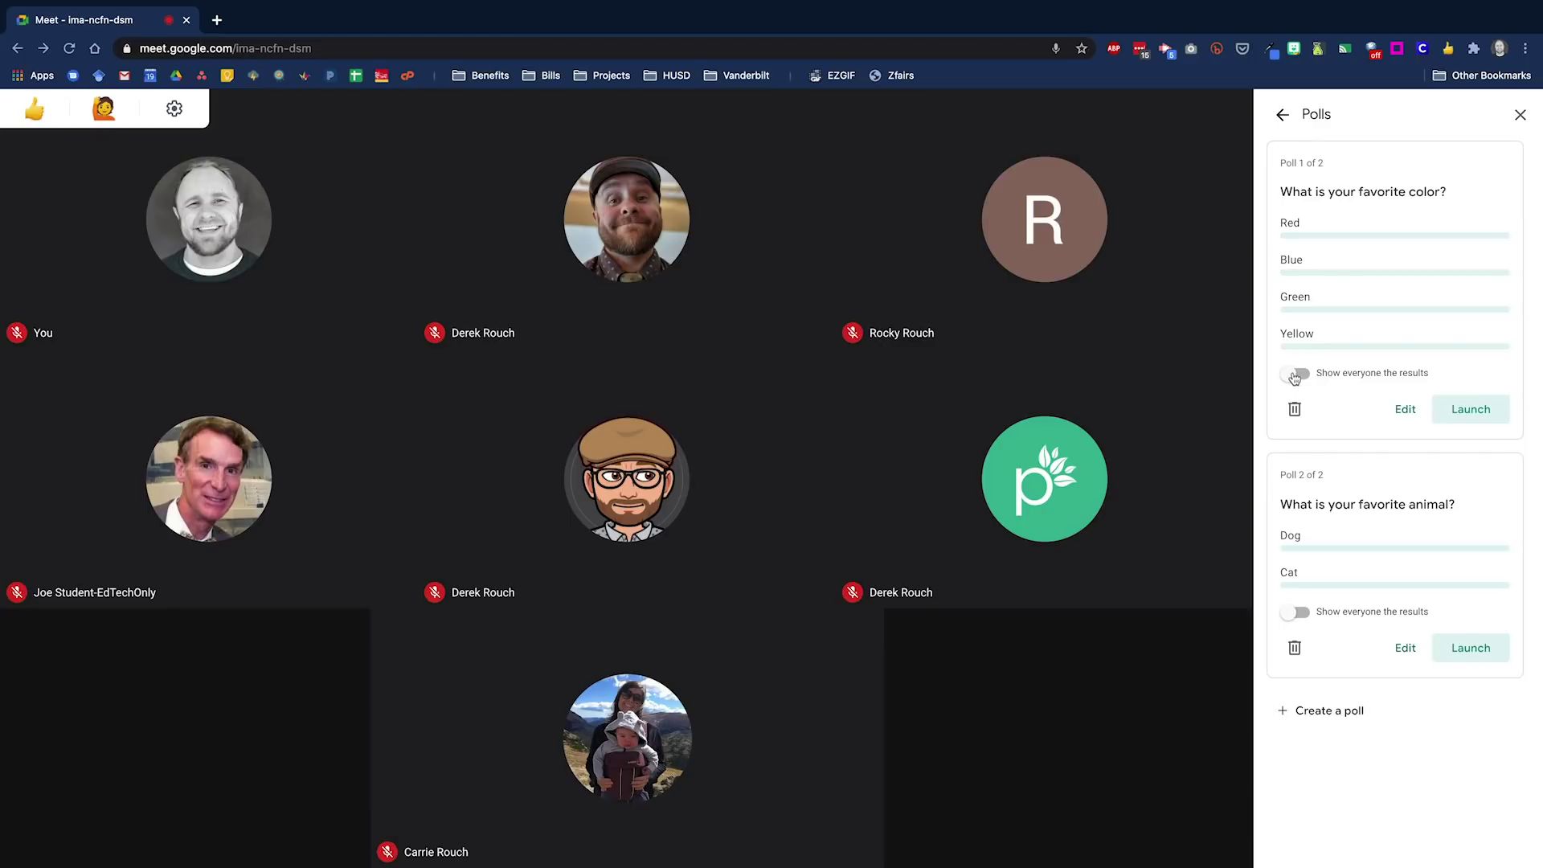
Enable showing everyone the results of the favorite color poll and launch it
left_click(1305, 377)
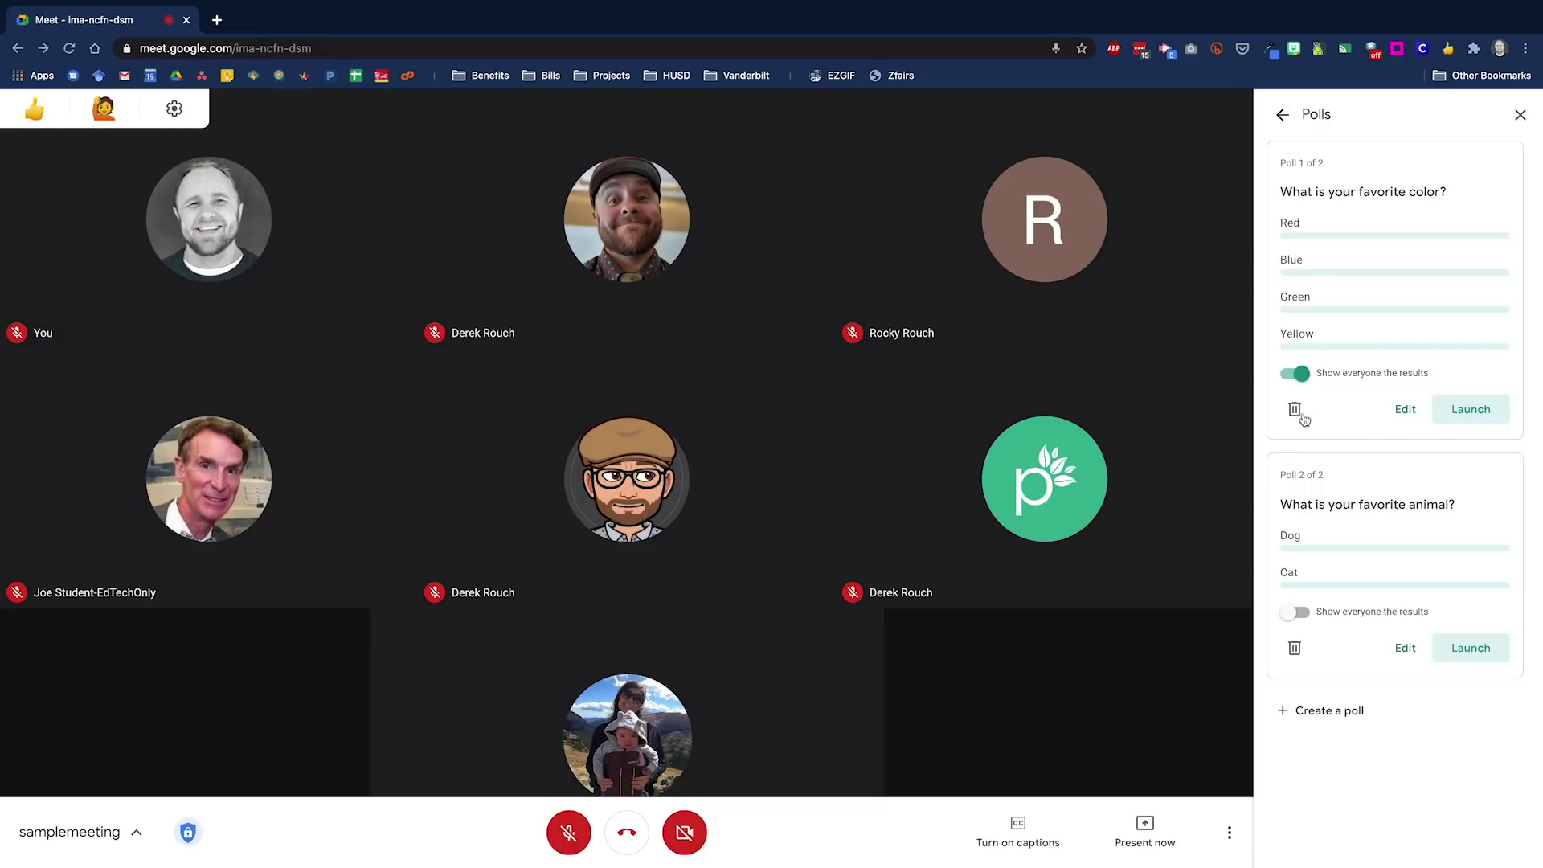
left_click(1462, 419)
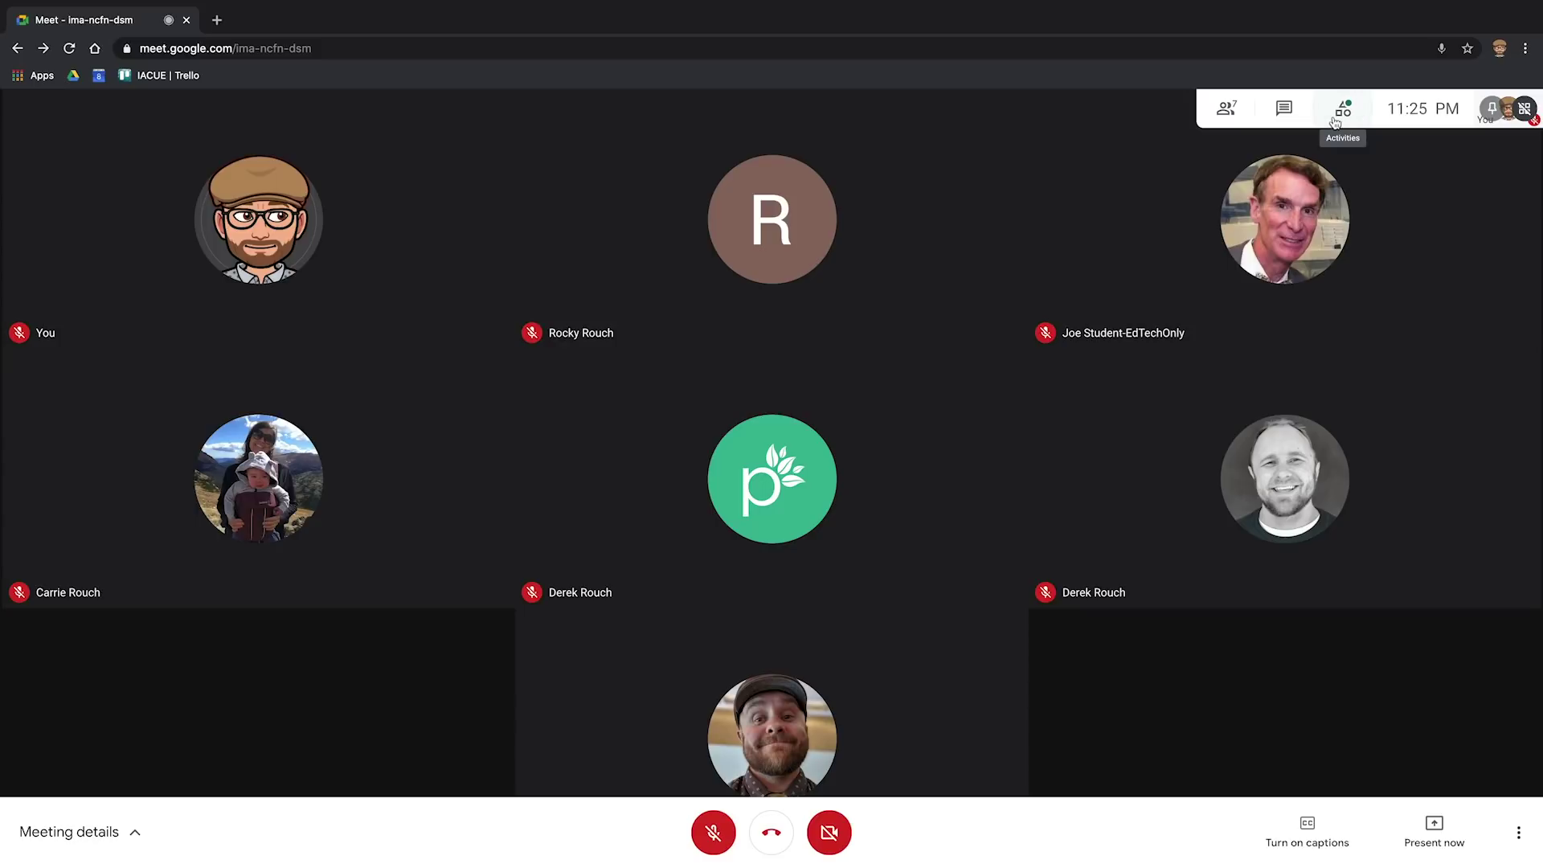
Open the meeting's polls as a participant and vote Green in the favorite color poll
left_click(1341, 119)
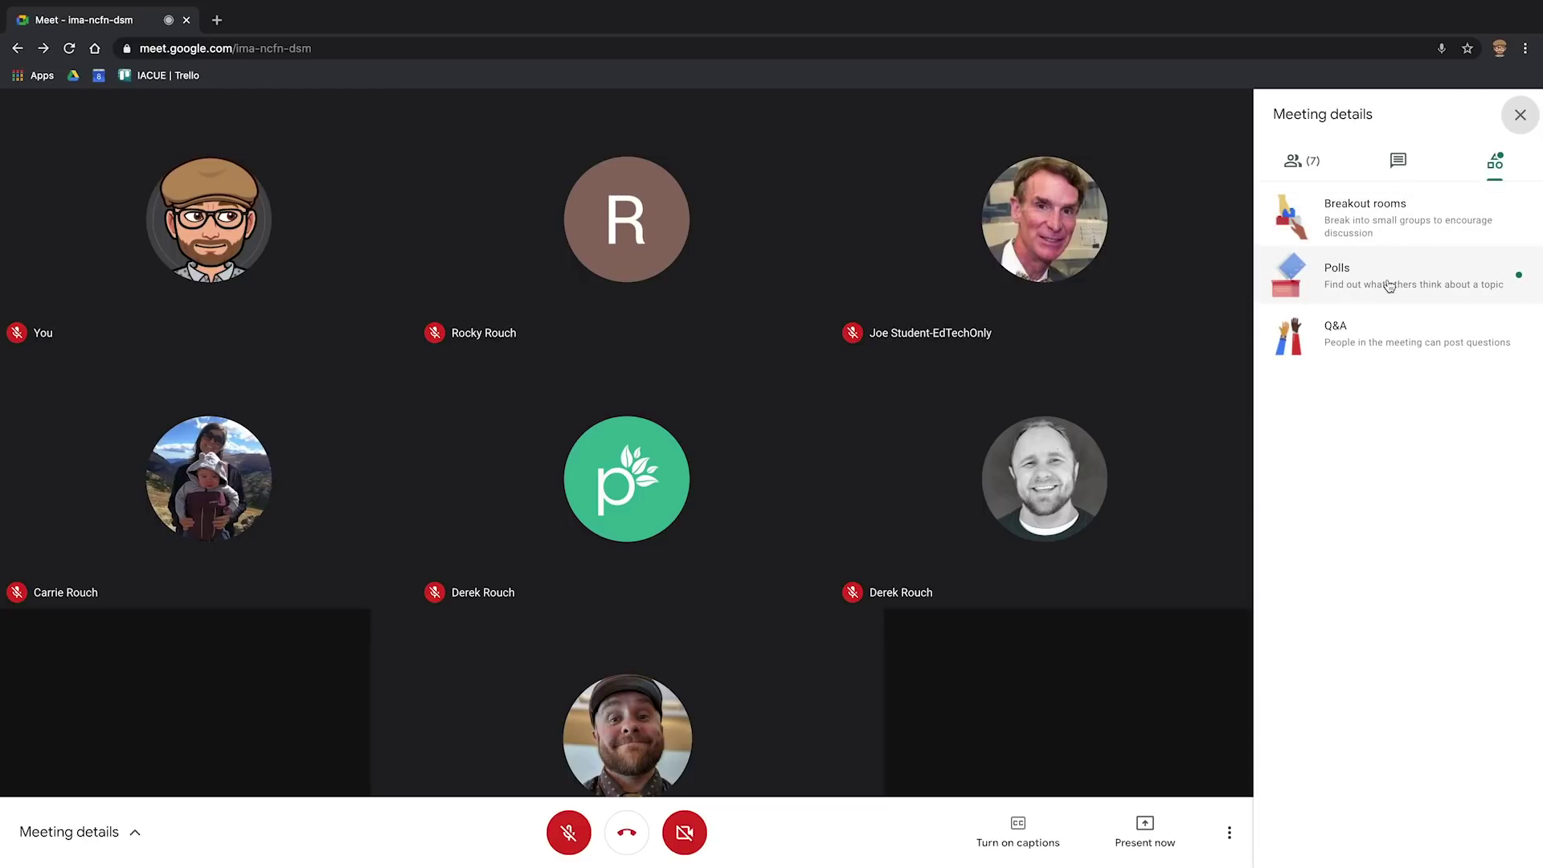
left_click(1391, 282)
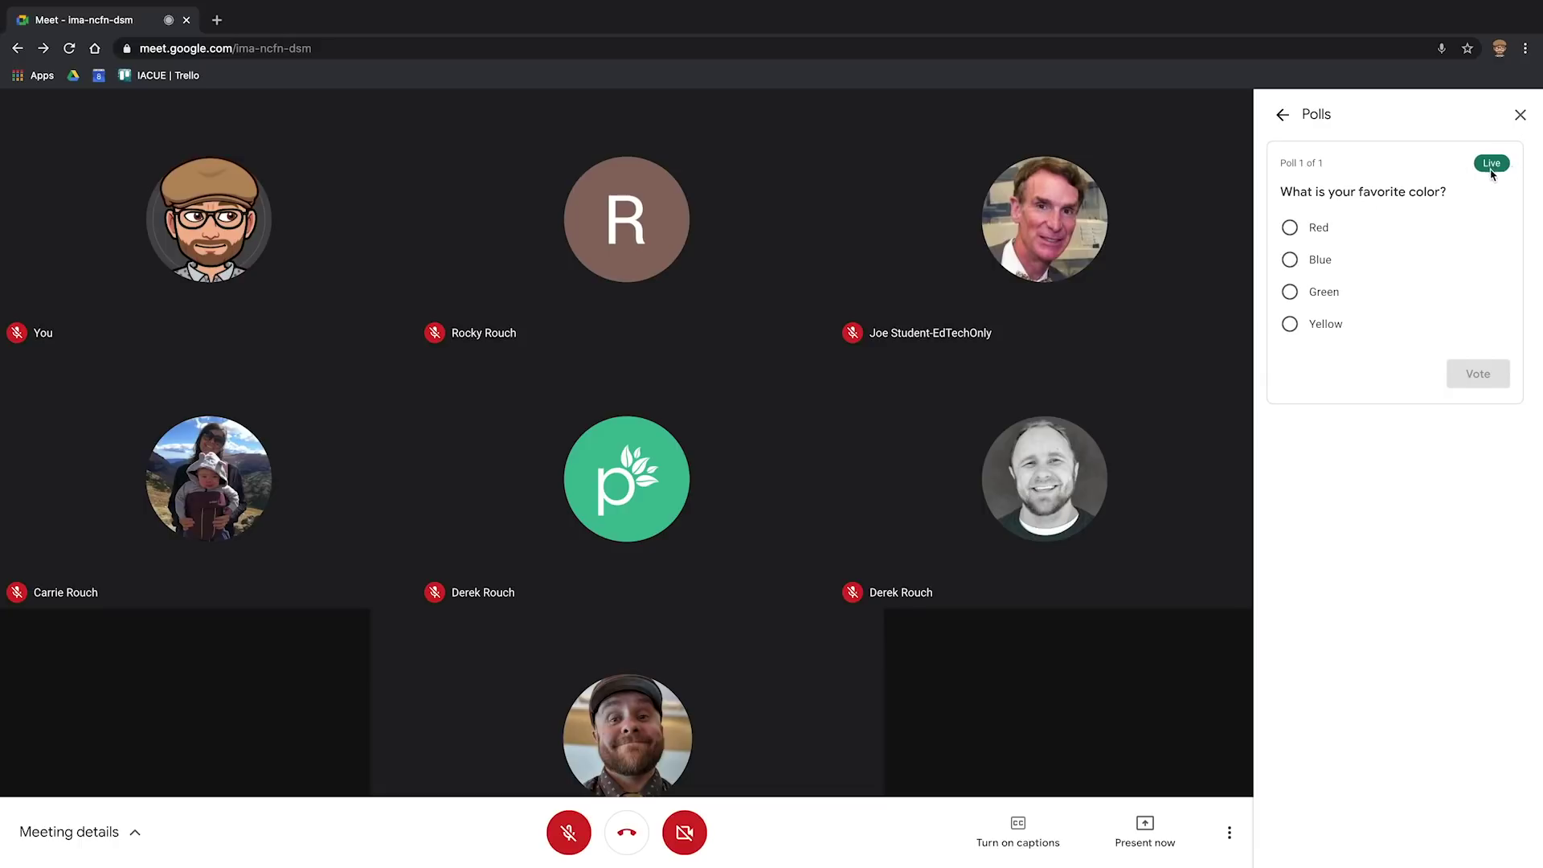
left_click(1290, 292)
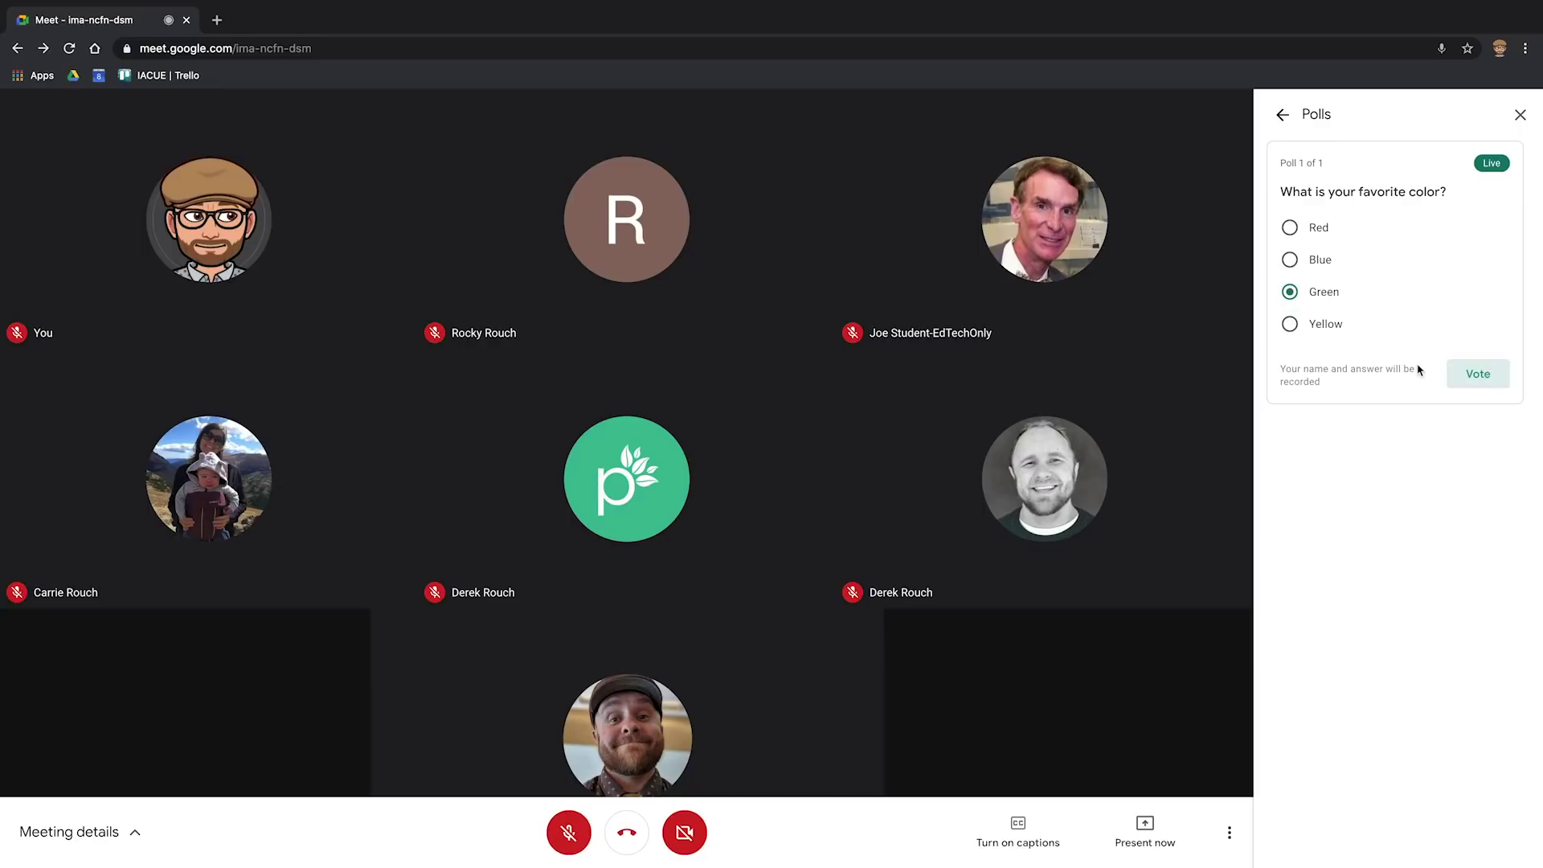
left_click(1458, 378)
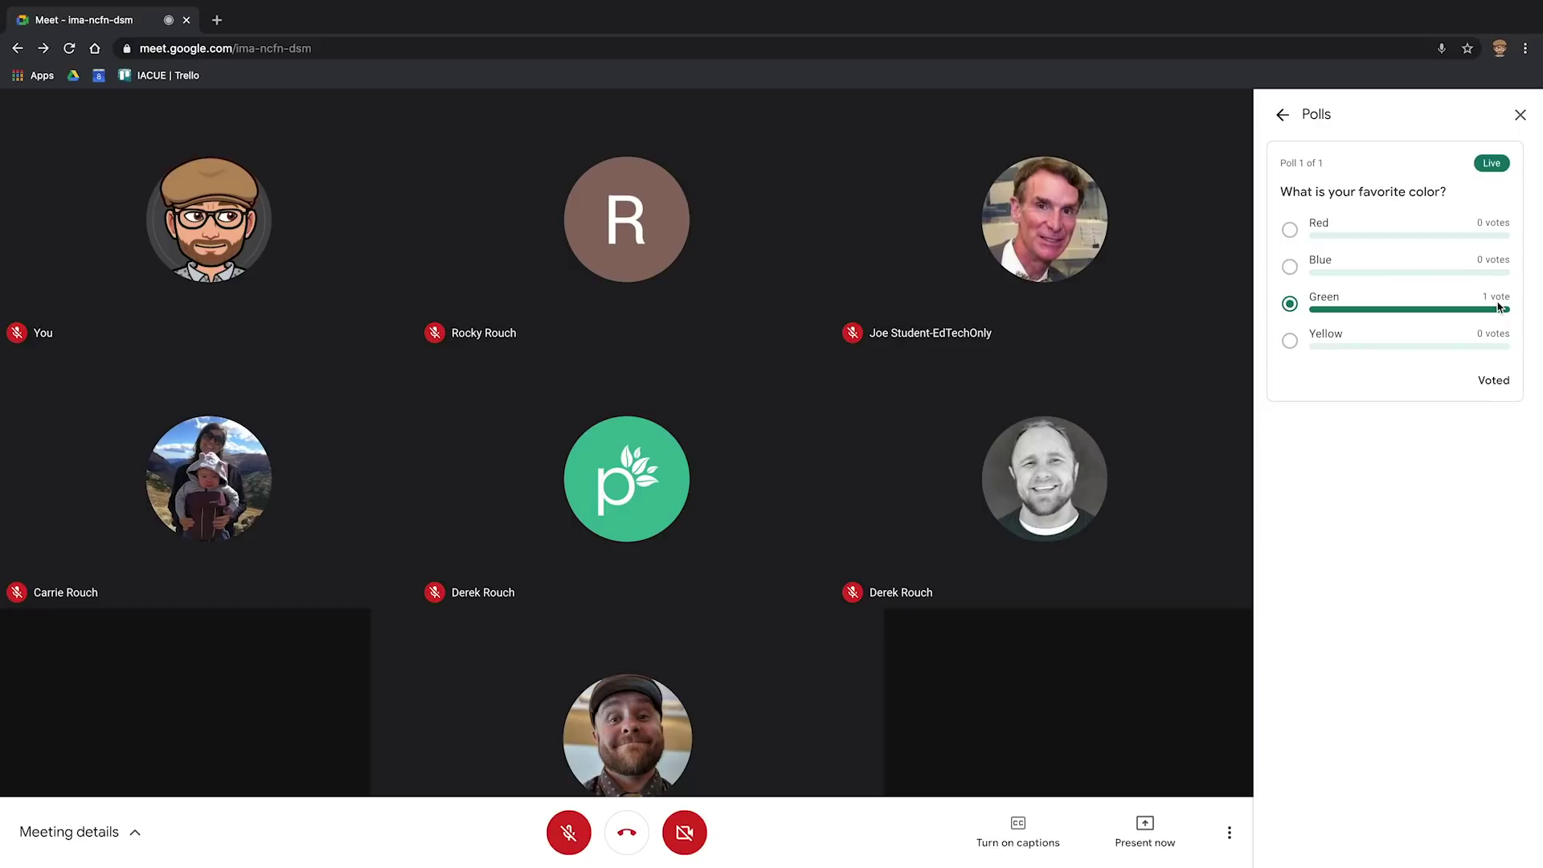
left_click(1284, 116)
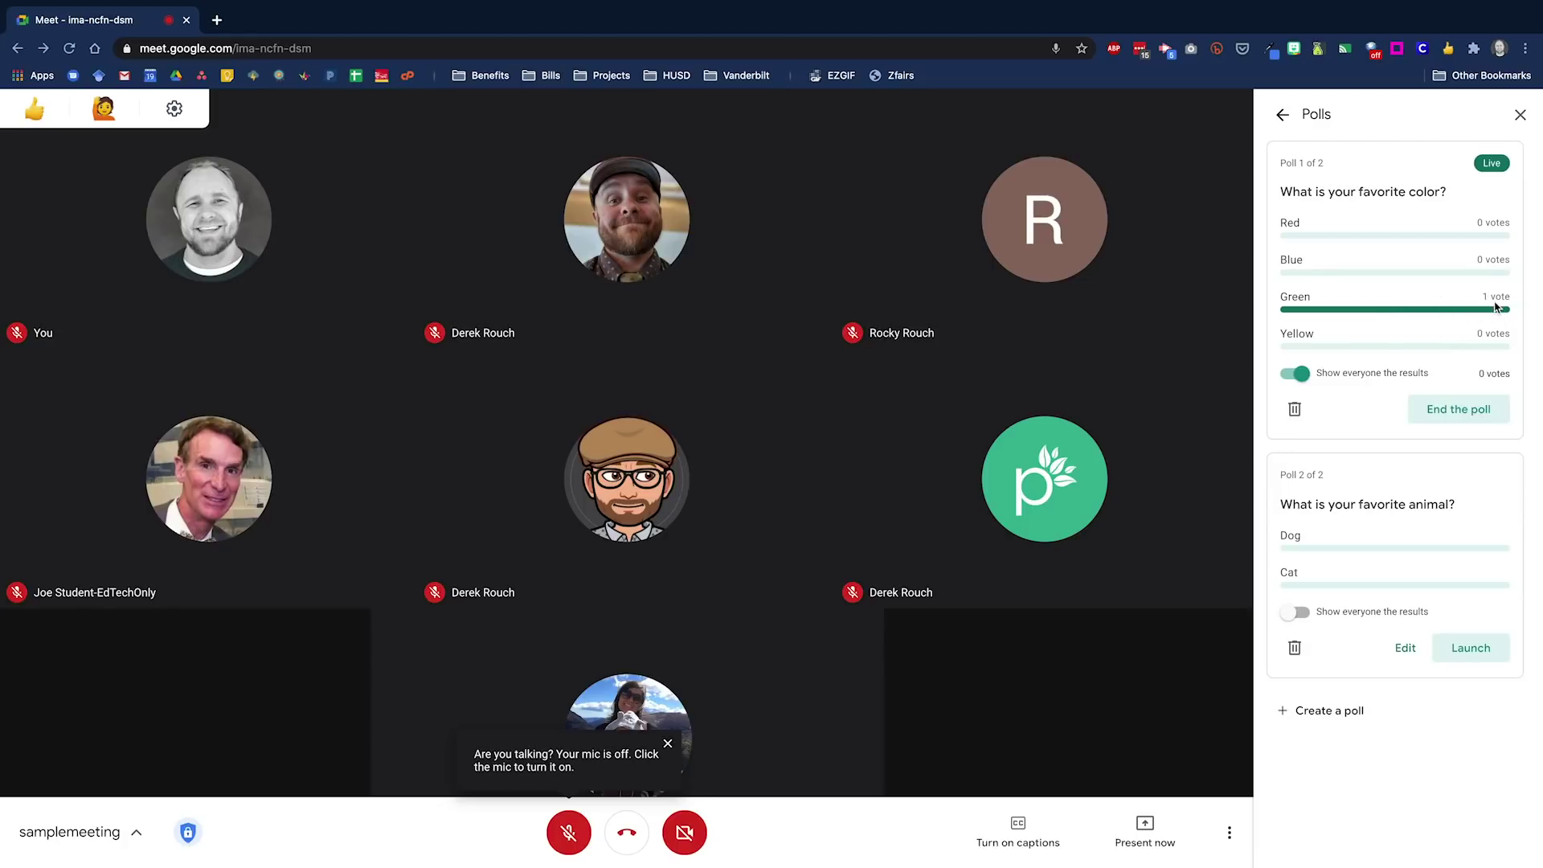
End the favorite color poll and launch the favorite animal poll as the host
left_click(1462, 415)
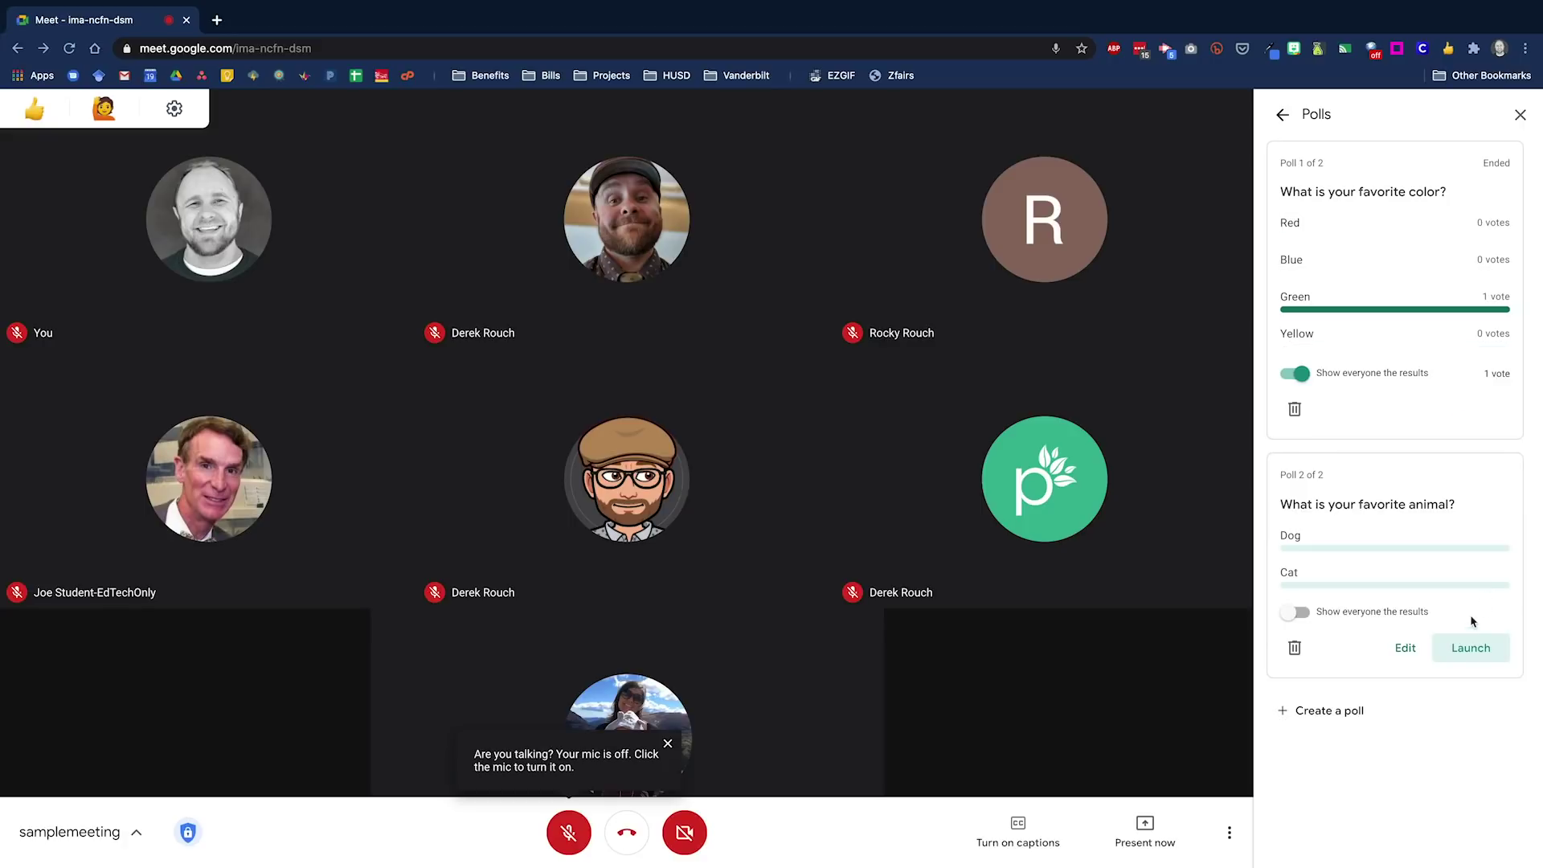
left_click(1472, 647)
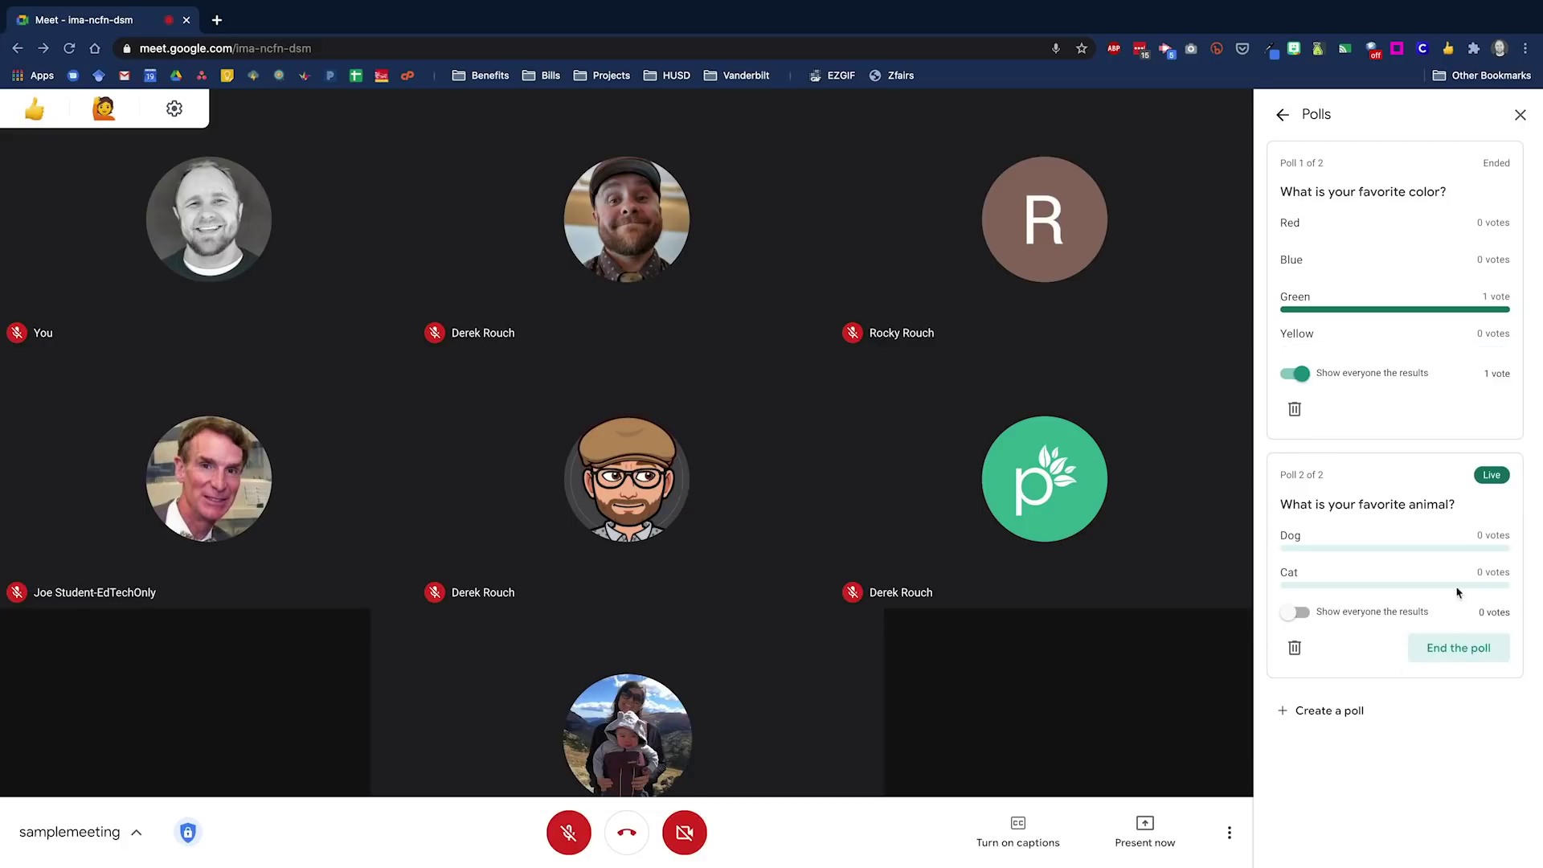
End and delete the favorite animal poll, and return to the activities list
left_click(1446, 647)
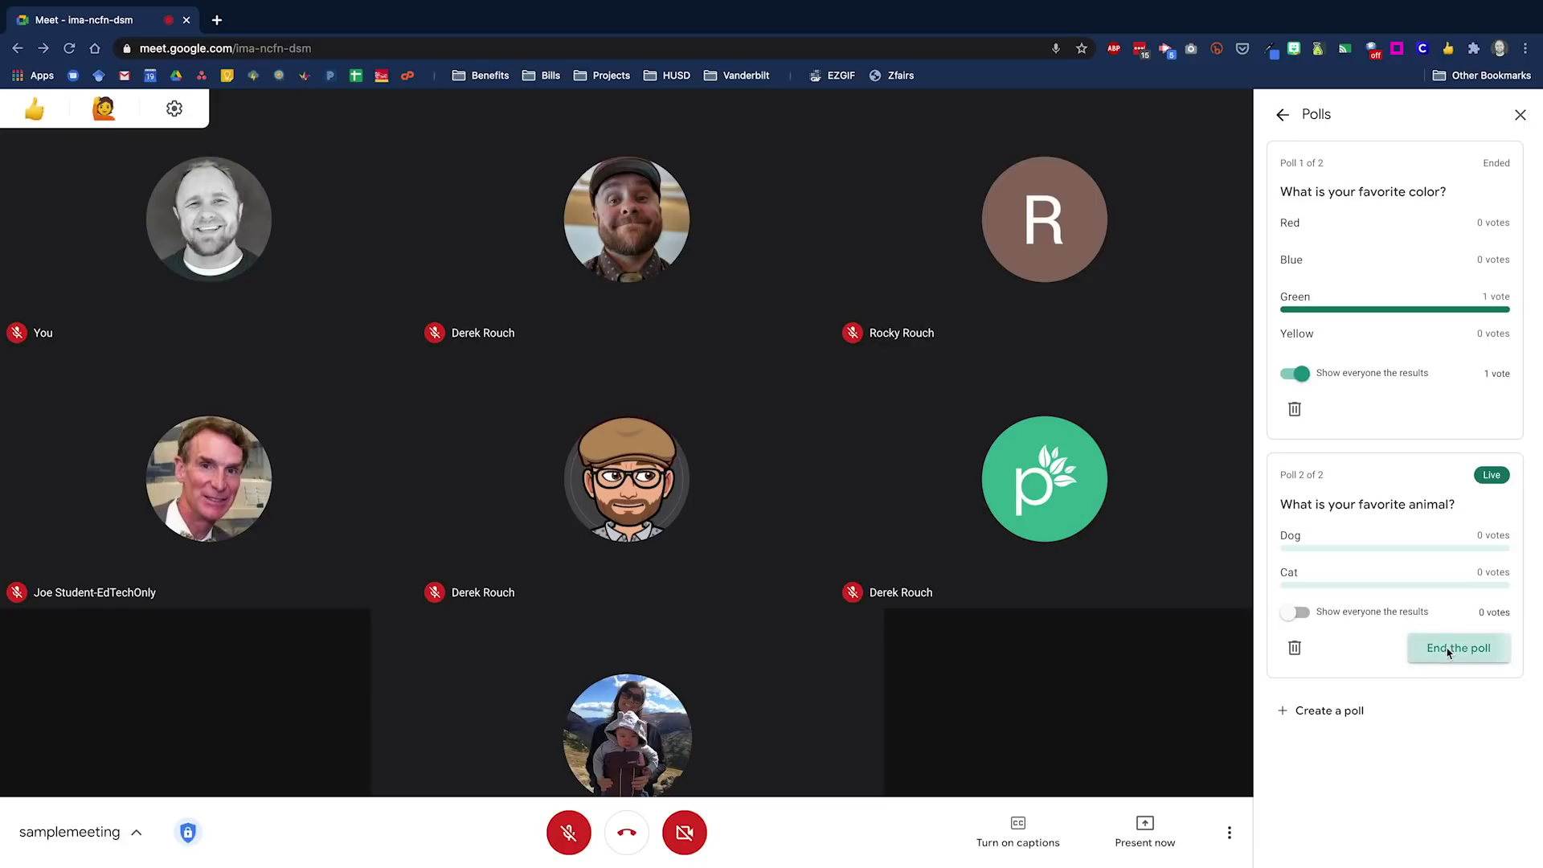
left_click(1294, 648)
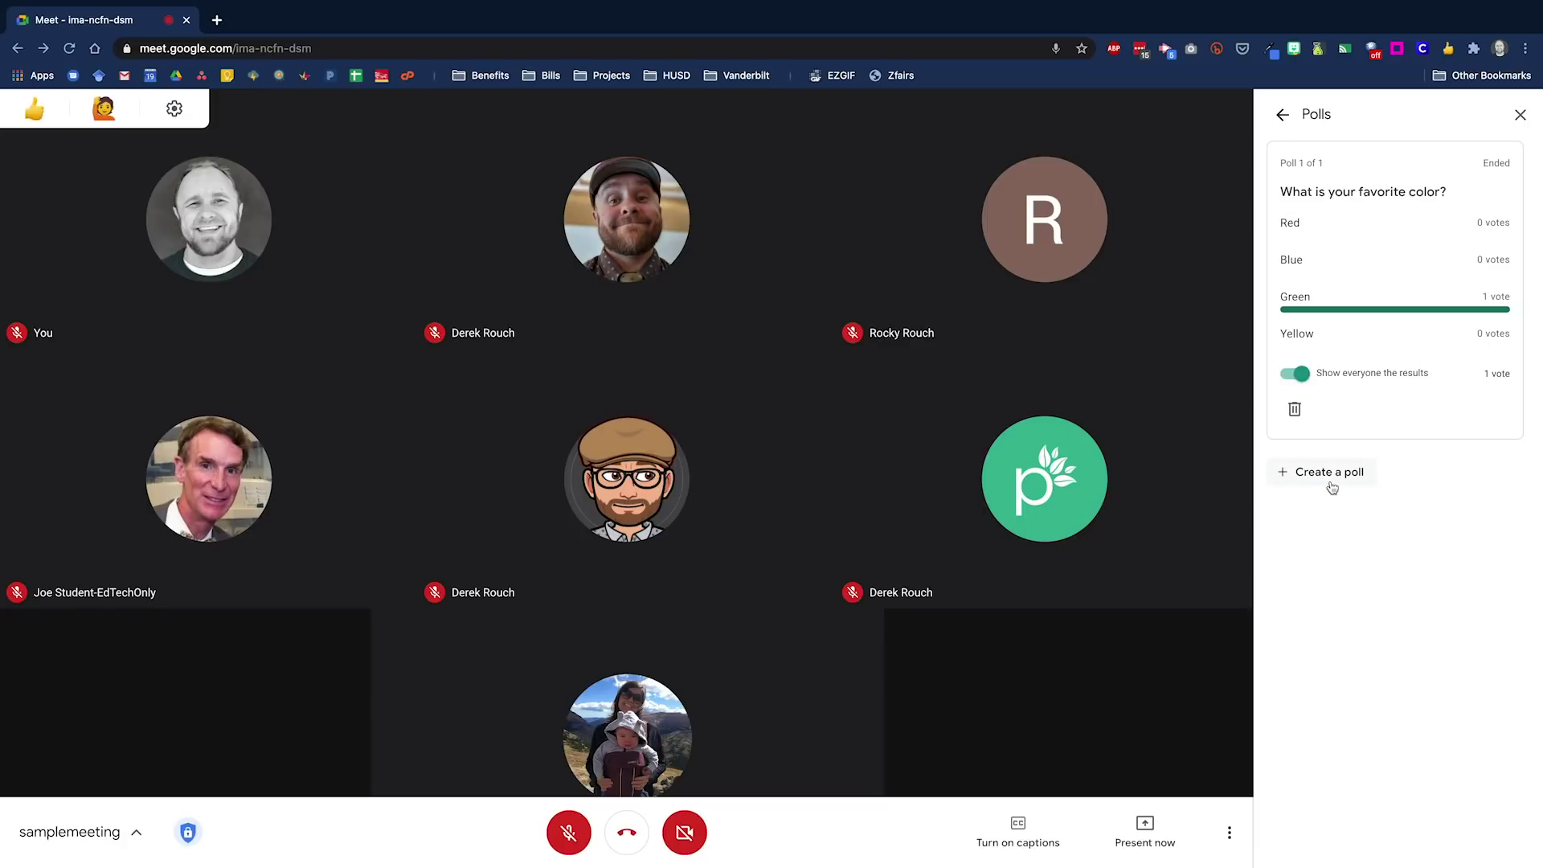
left_click(1284, 116)
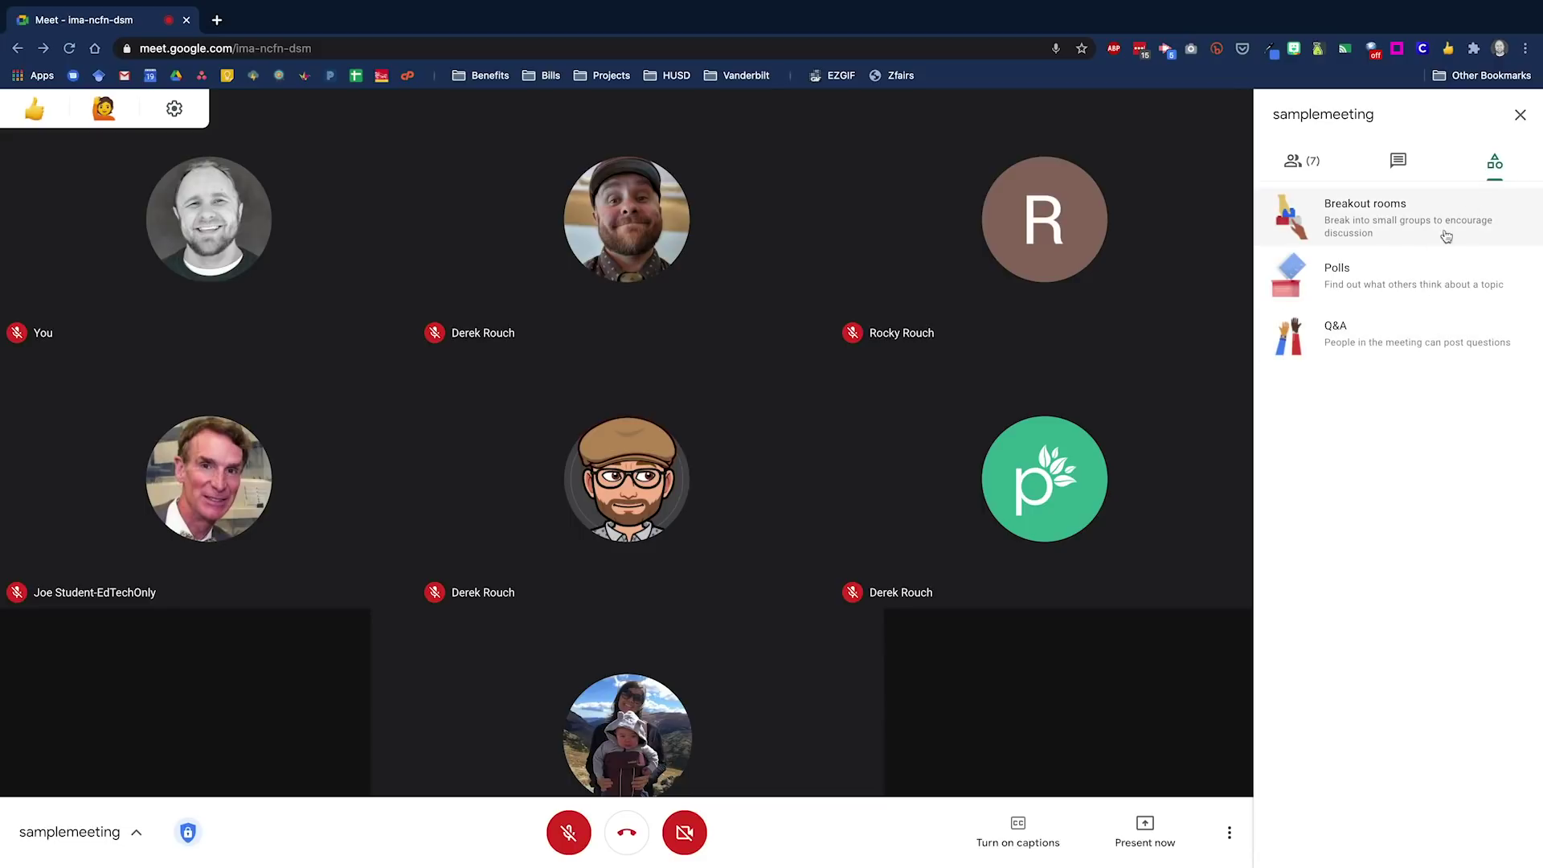
Turn on Q&A for the meeting and view the available question filters
left_click(1340, 351)
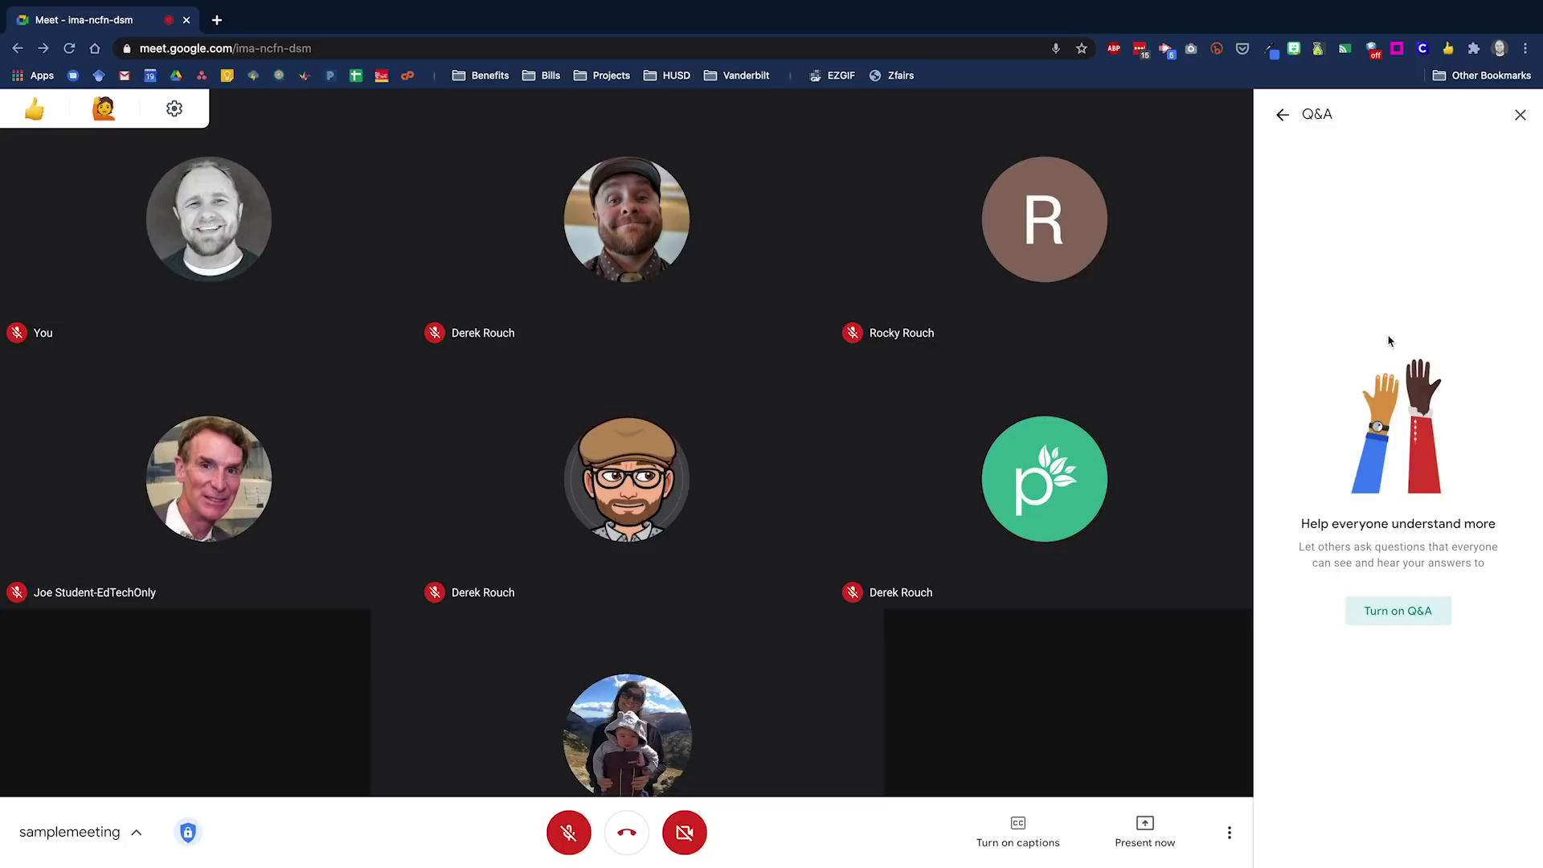
left_click(1399, 611)
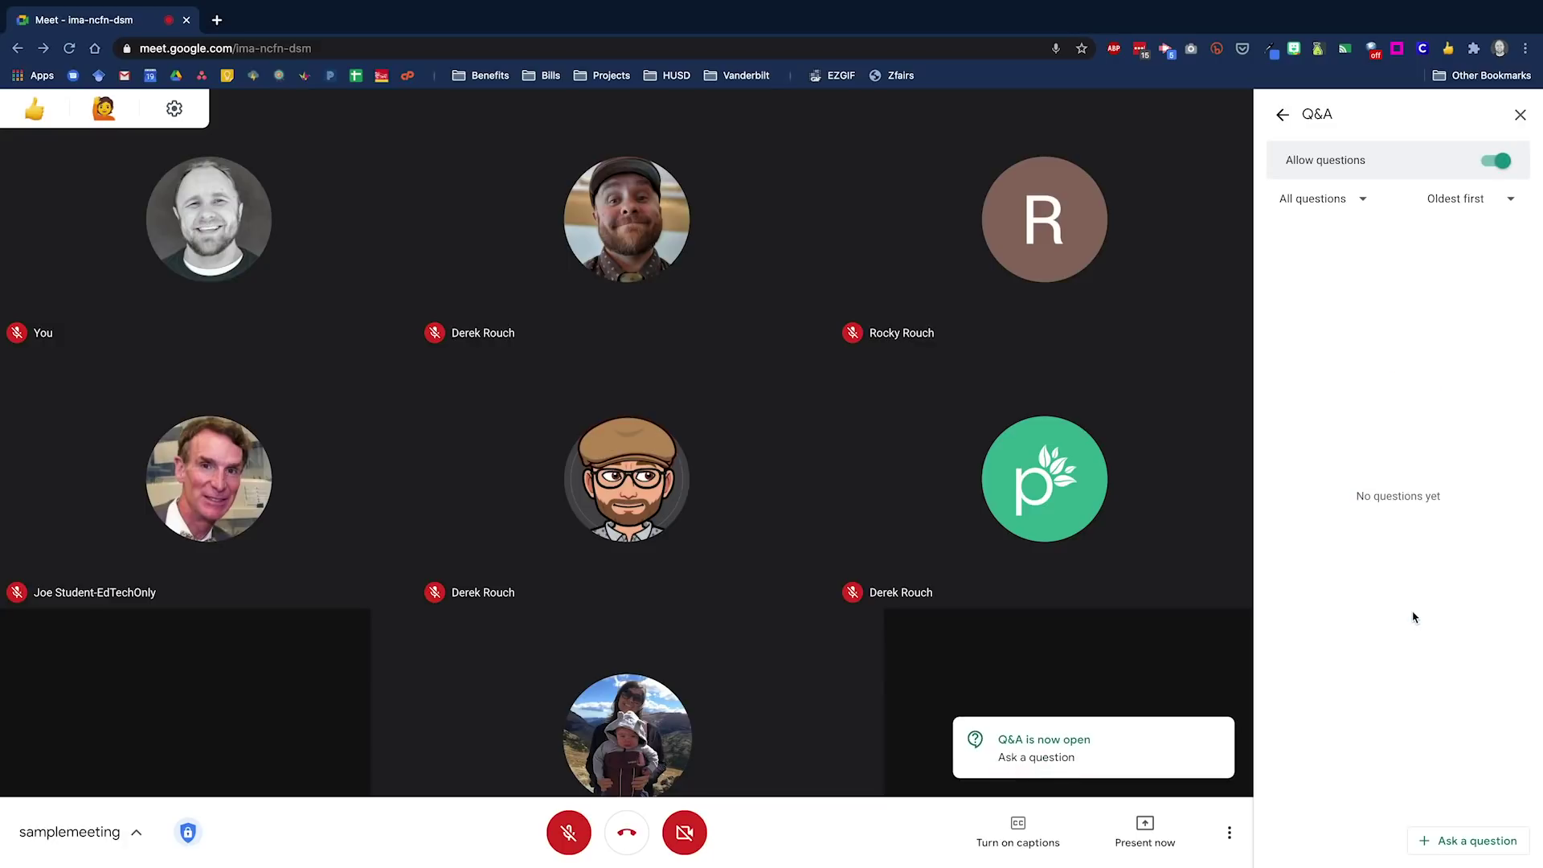
left_click(1361, 202)
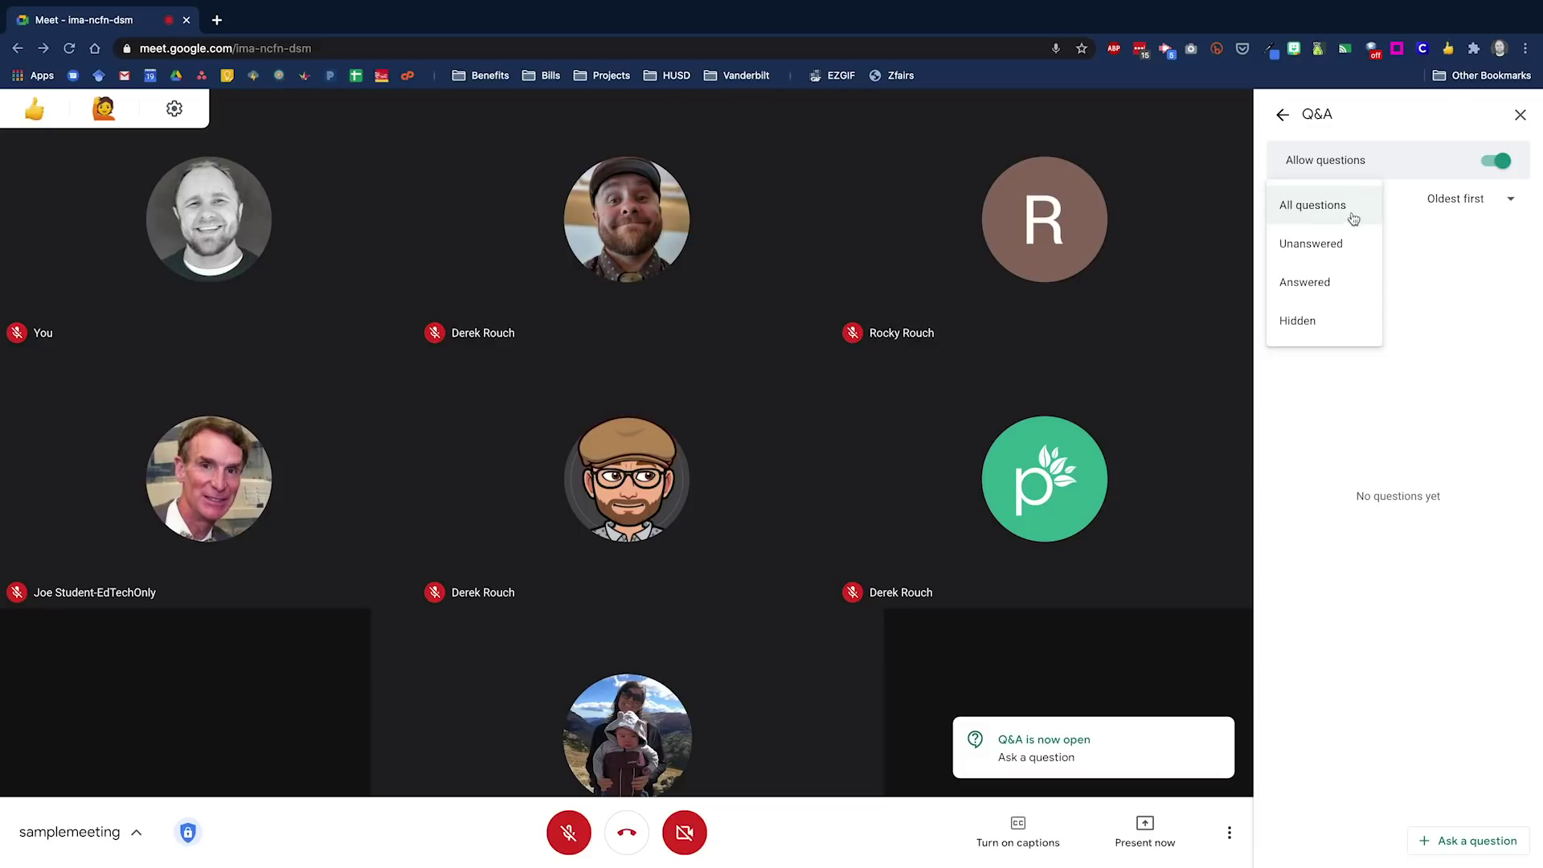
left_click(1430, 321)
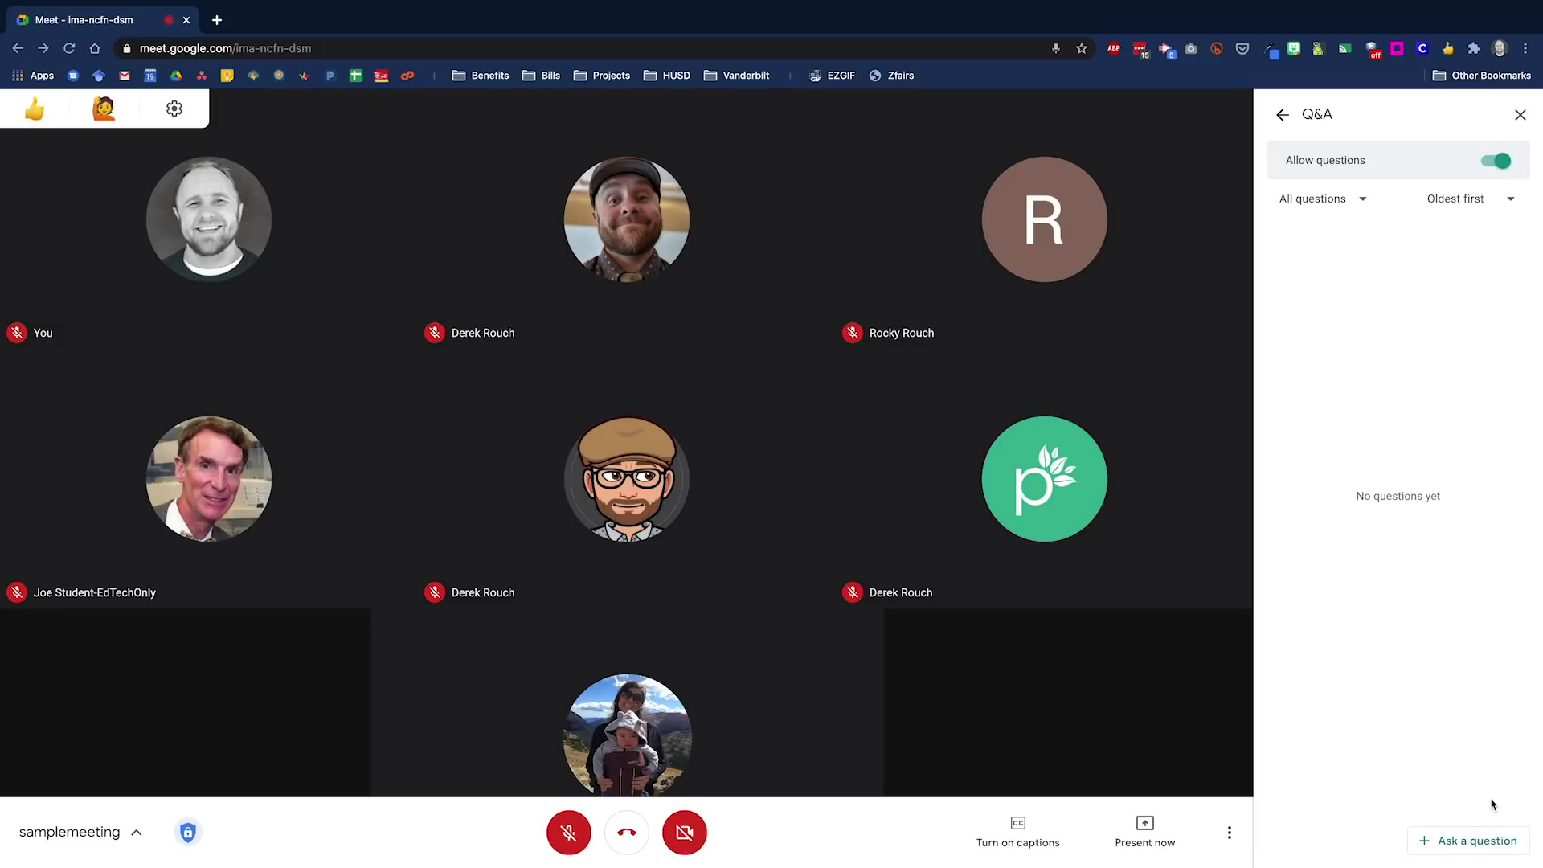
Post the question "What is your favorite dinosaur?" in the meeting's Q&A
left_click(1456, 840)
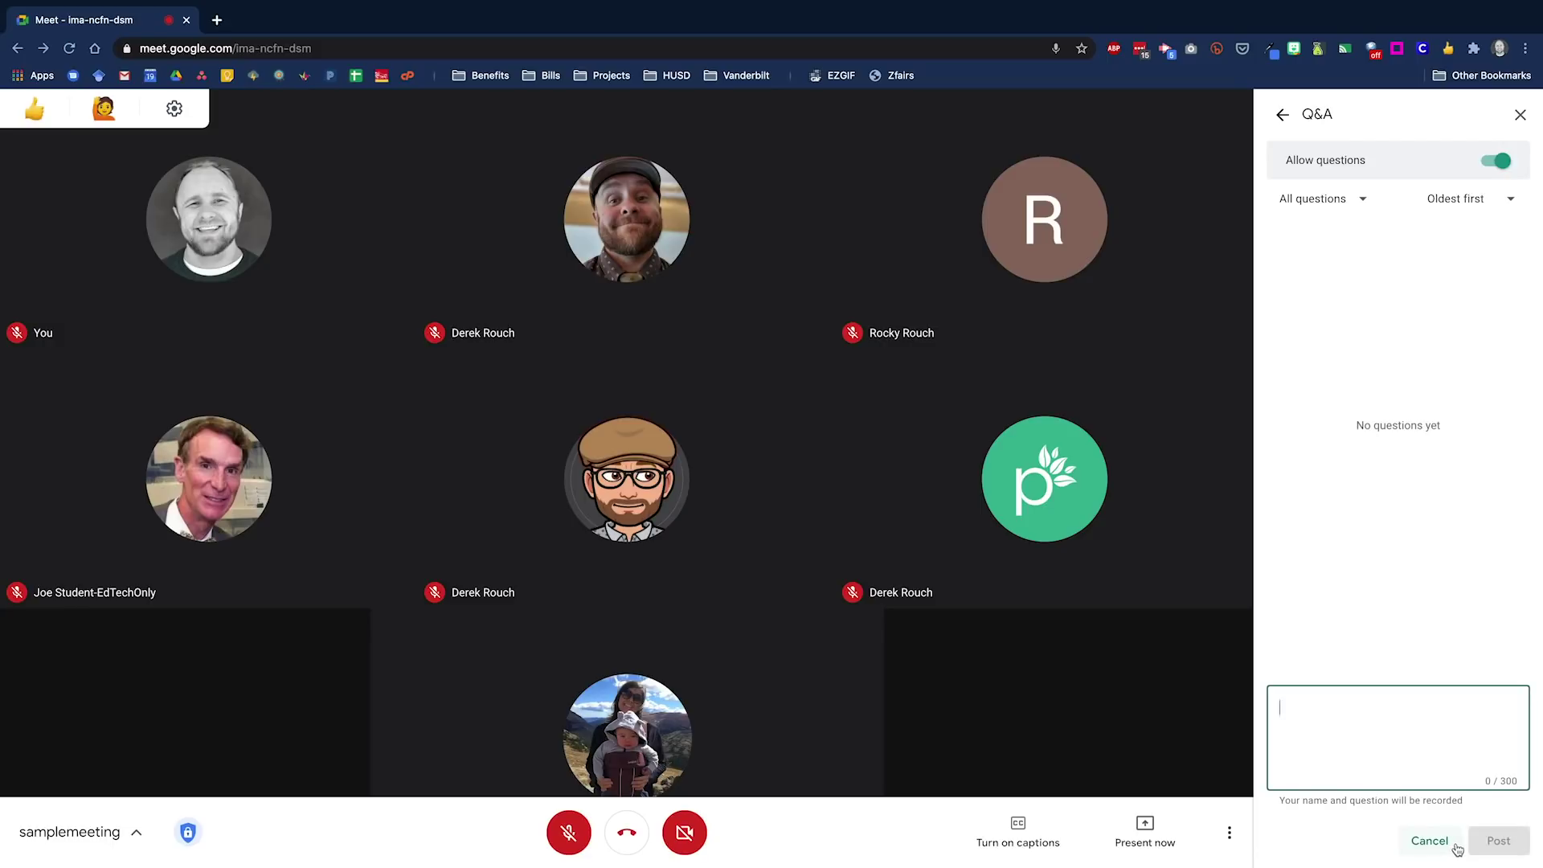
type("What ")
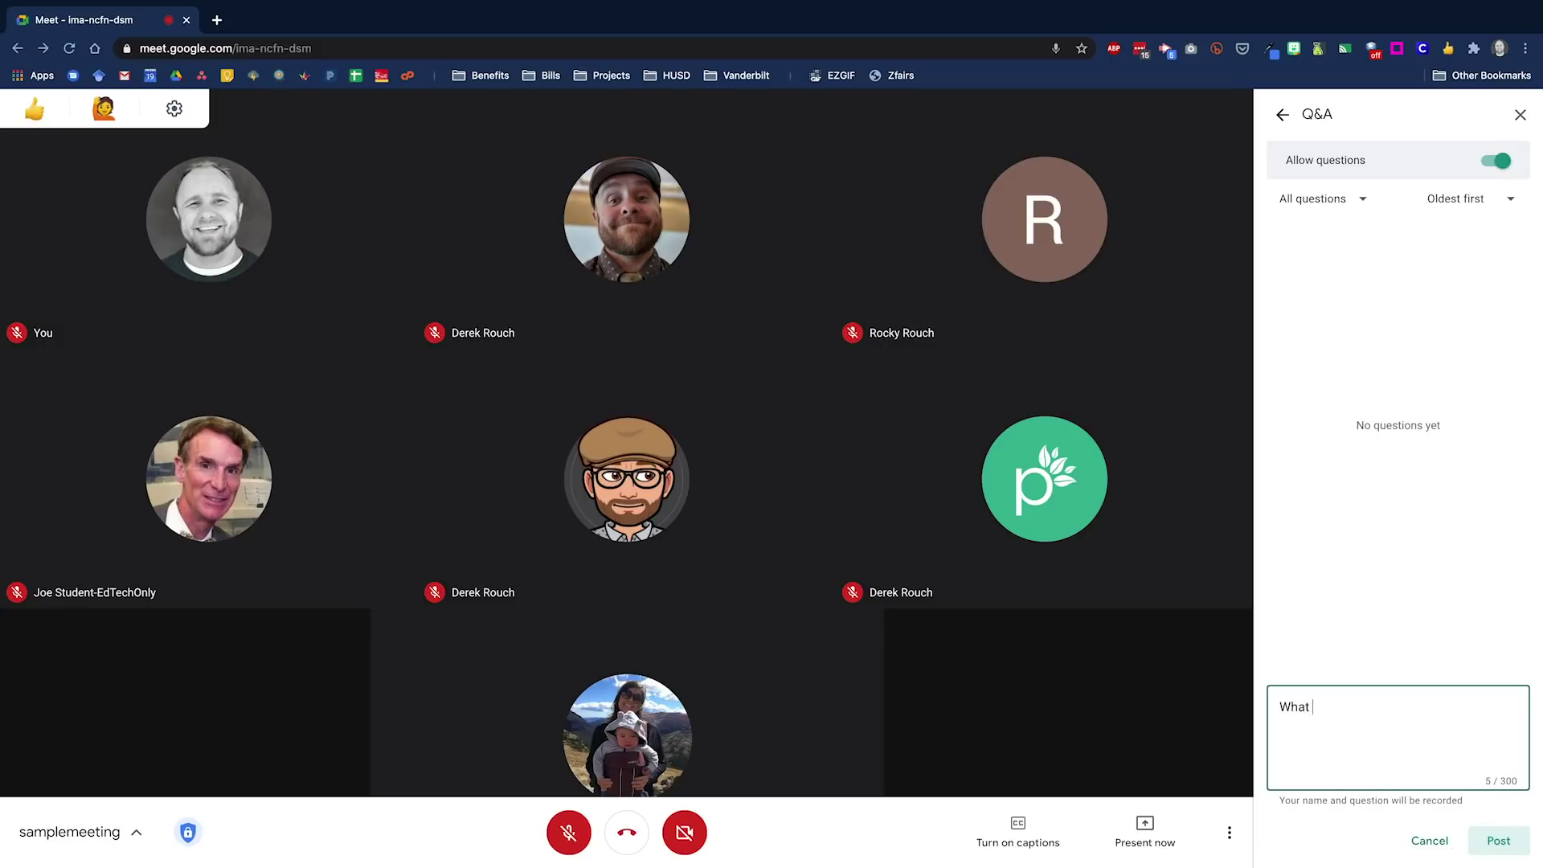
type("is your favorite dinosaur?")
left_click(1467, 837)
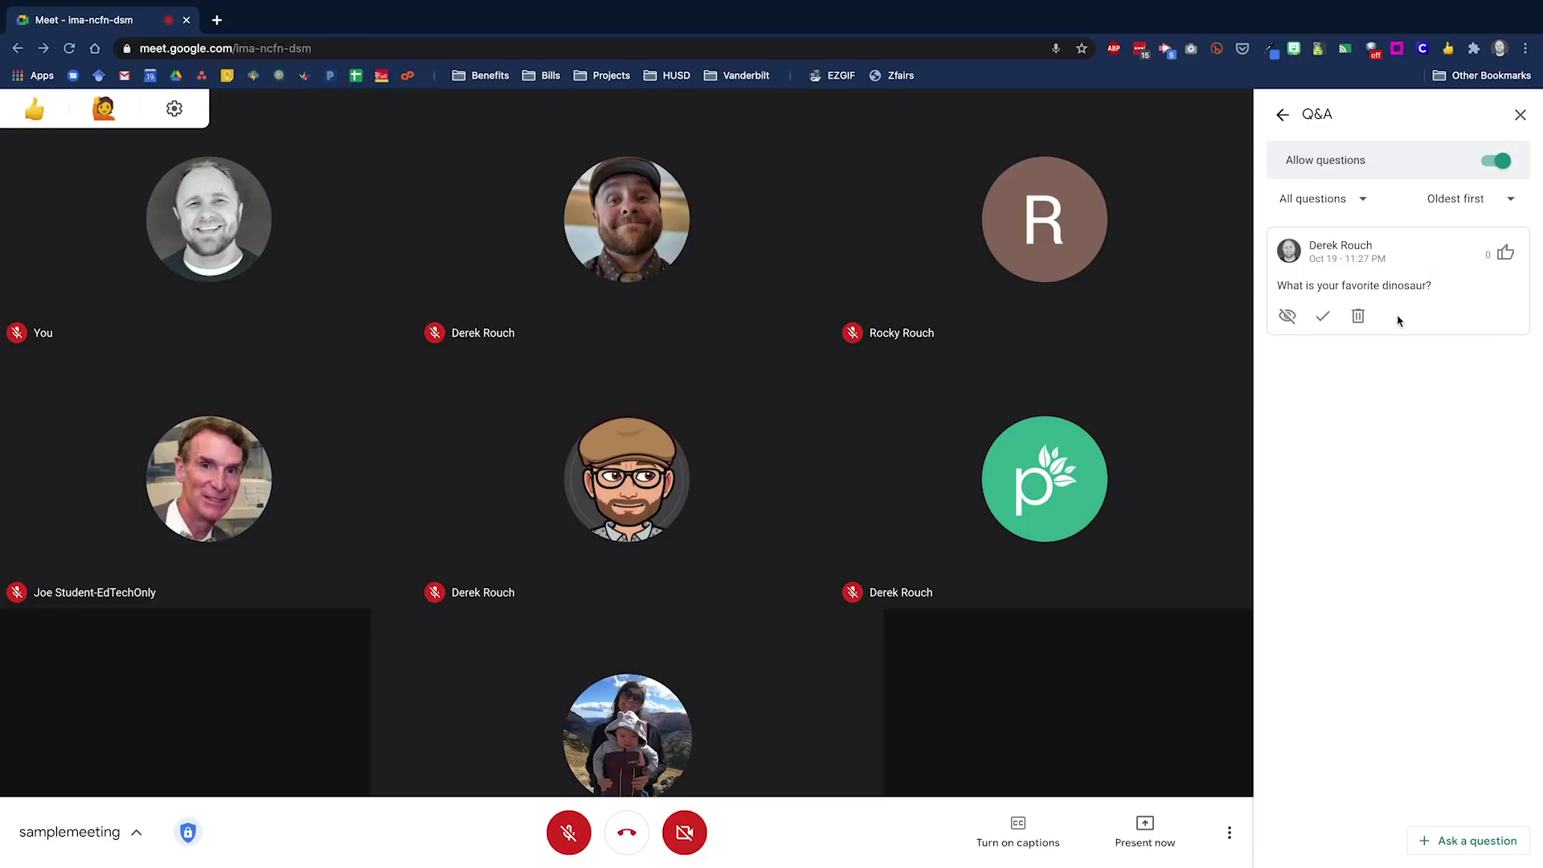
Hide the favorite dinosaur question, mark it as answered and try to upvote it
left_click(1287, 317)
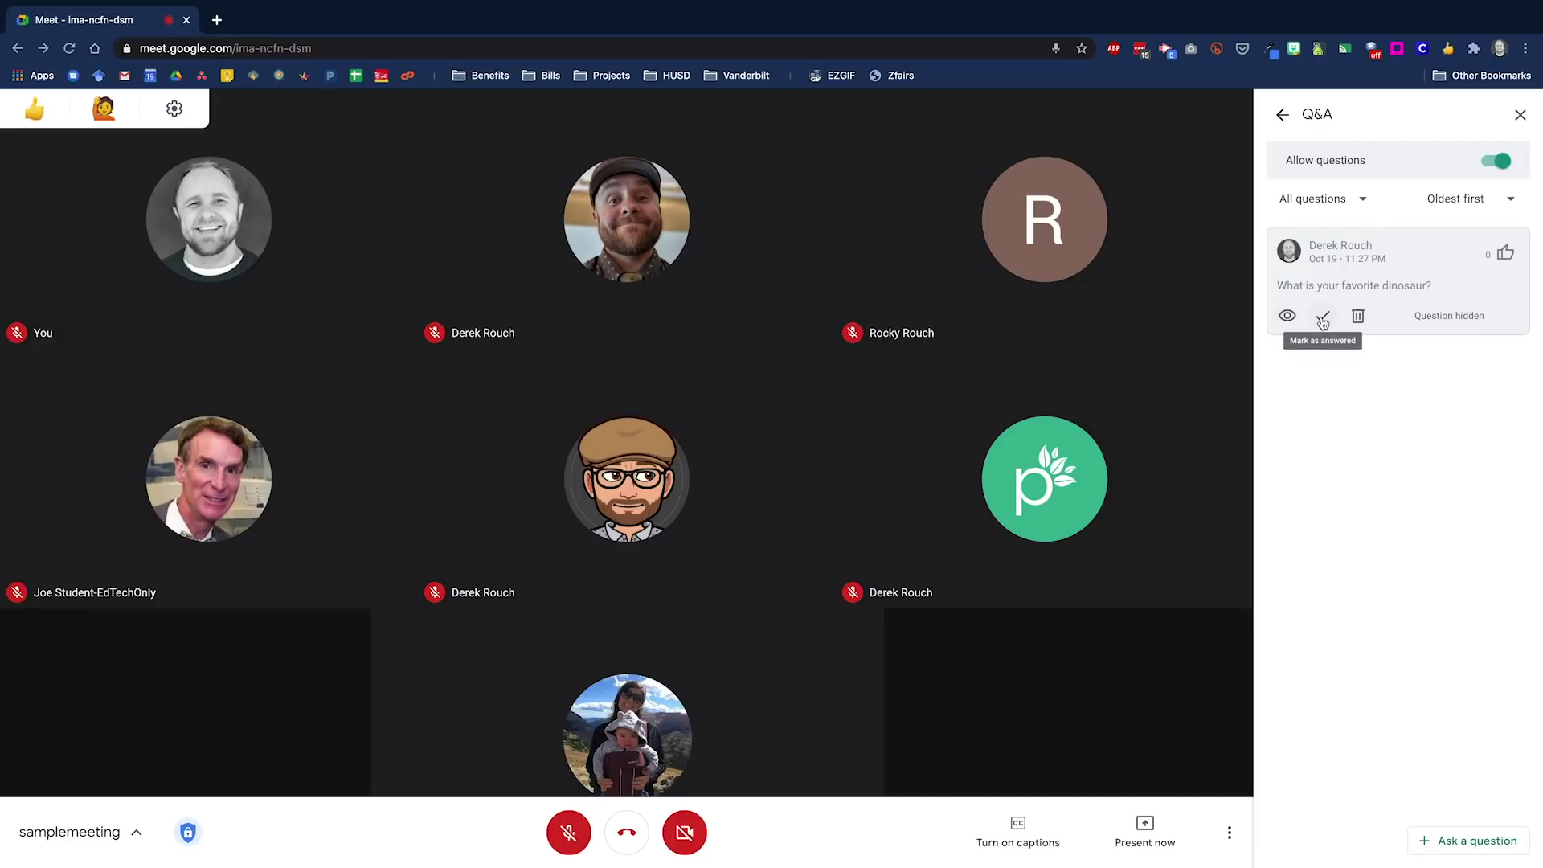
left_click(1322, 320)
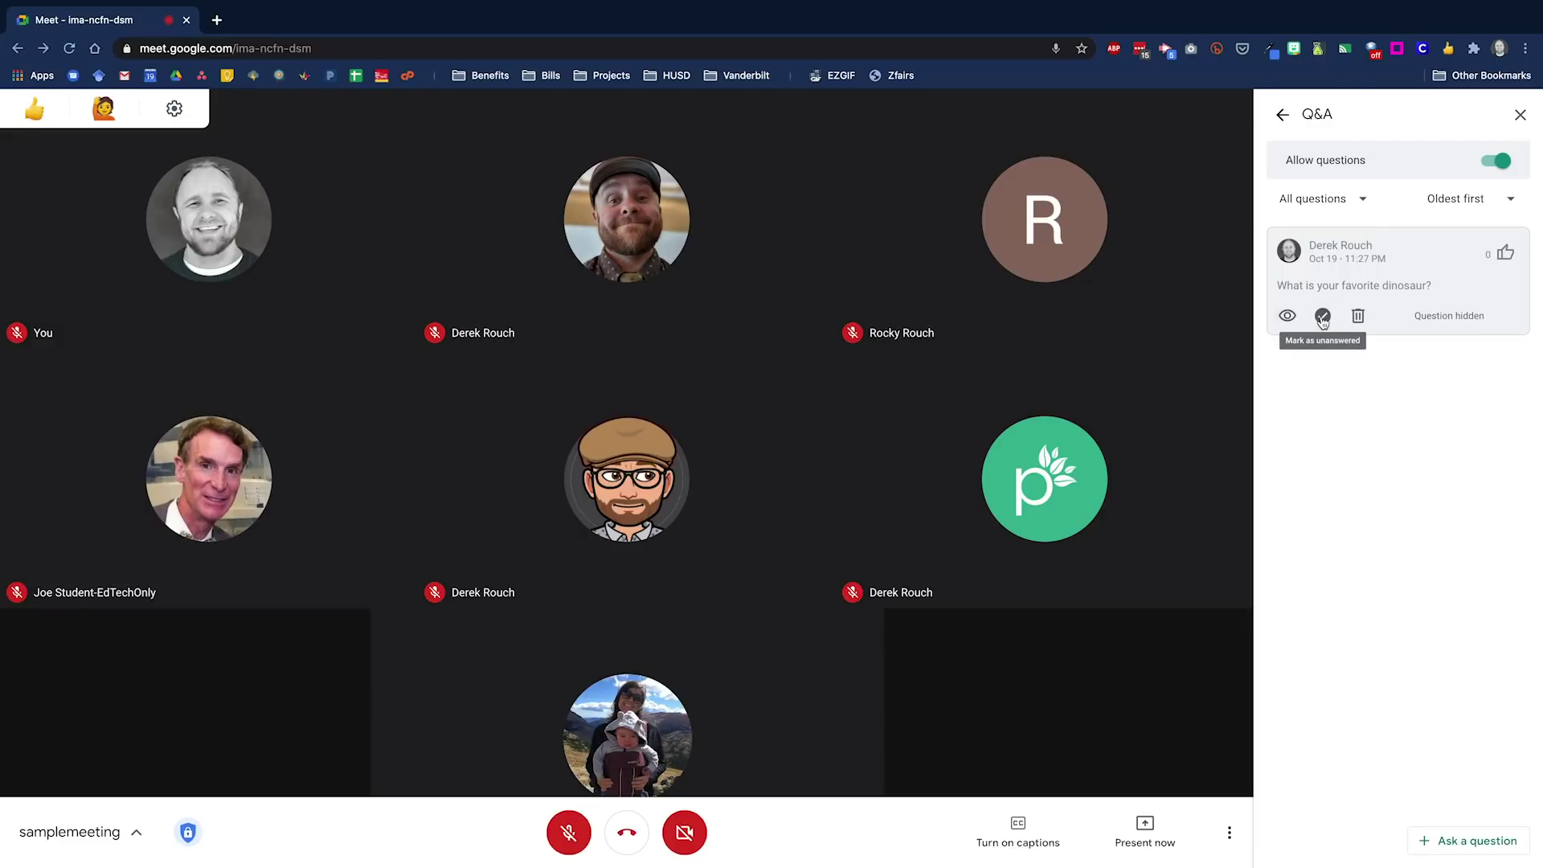
left_click(1503, 260)
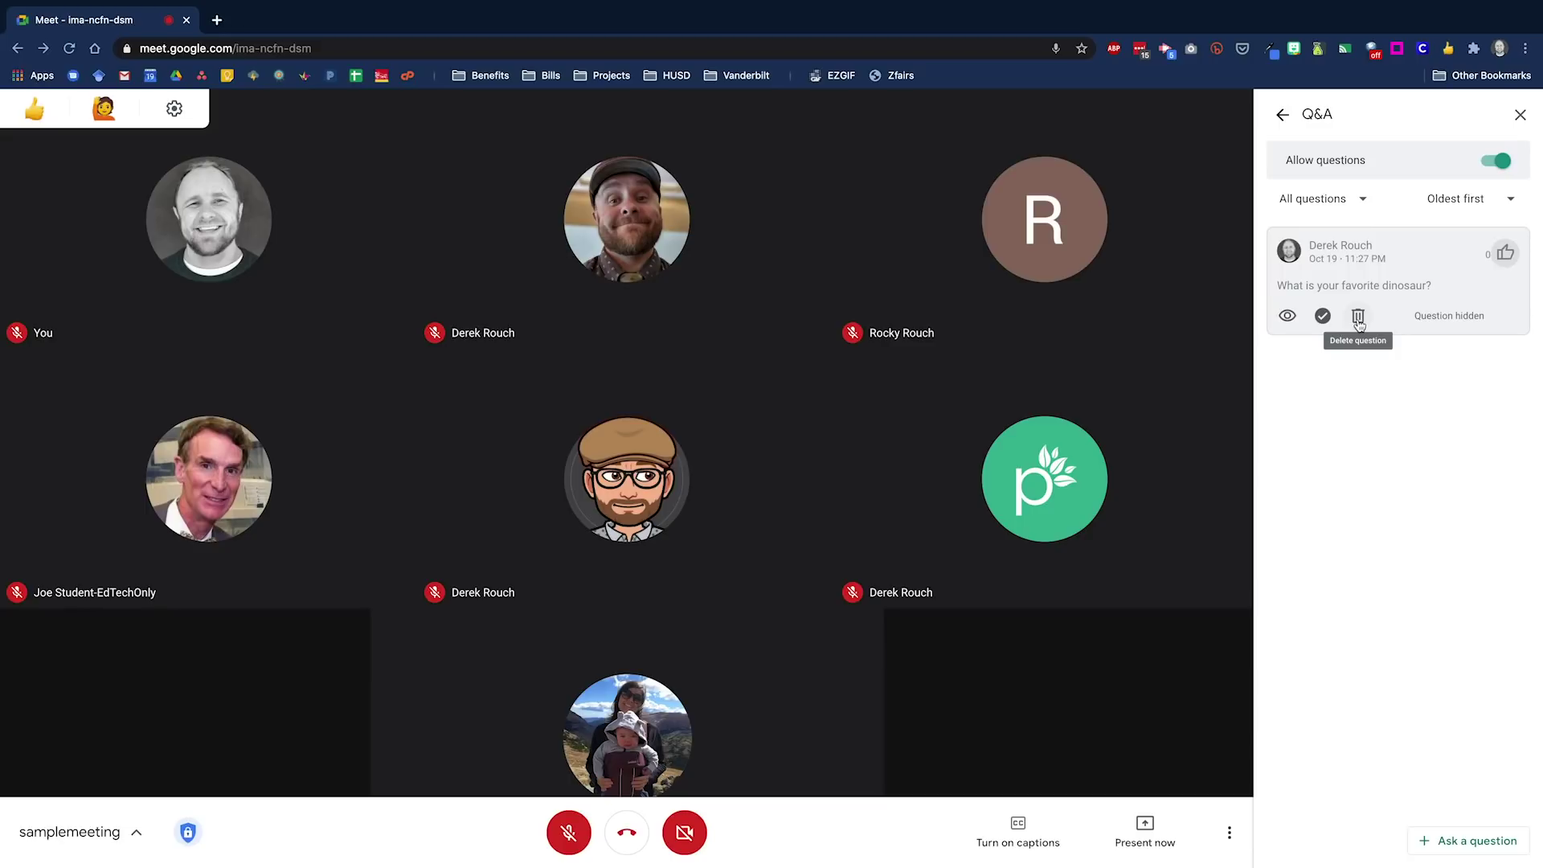
Filter the Q&A by Unanswered and by Answered, restore All questions, and close the Q&A
left_click(1362, 199)
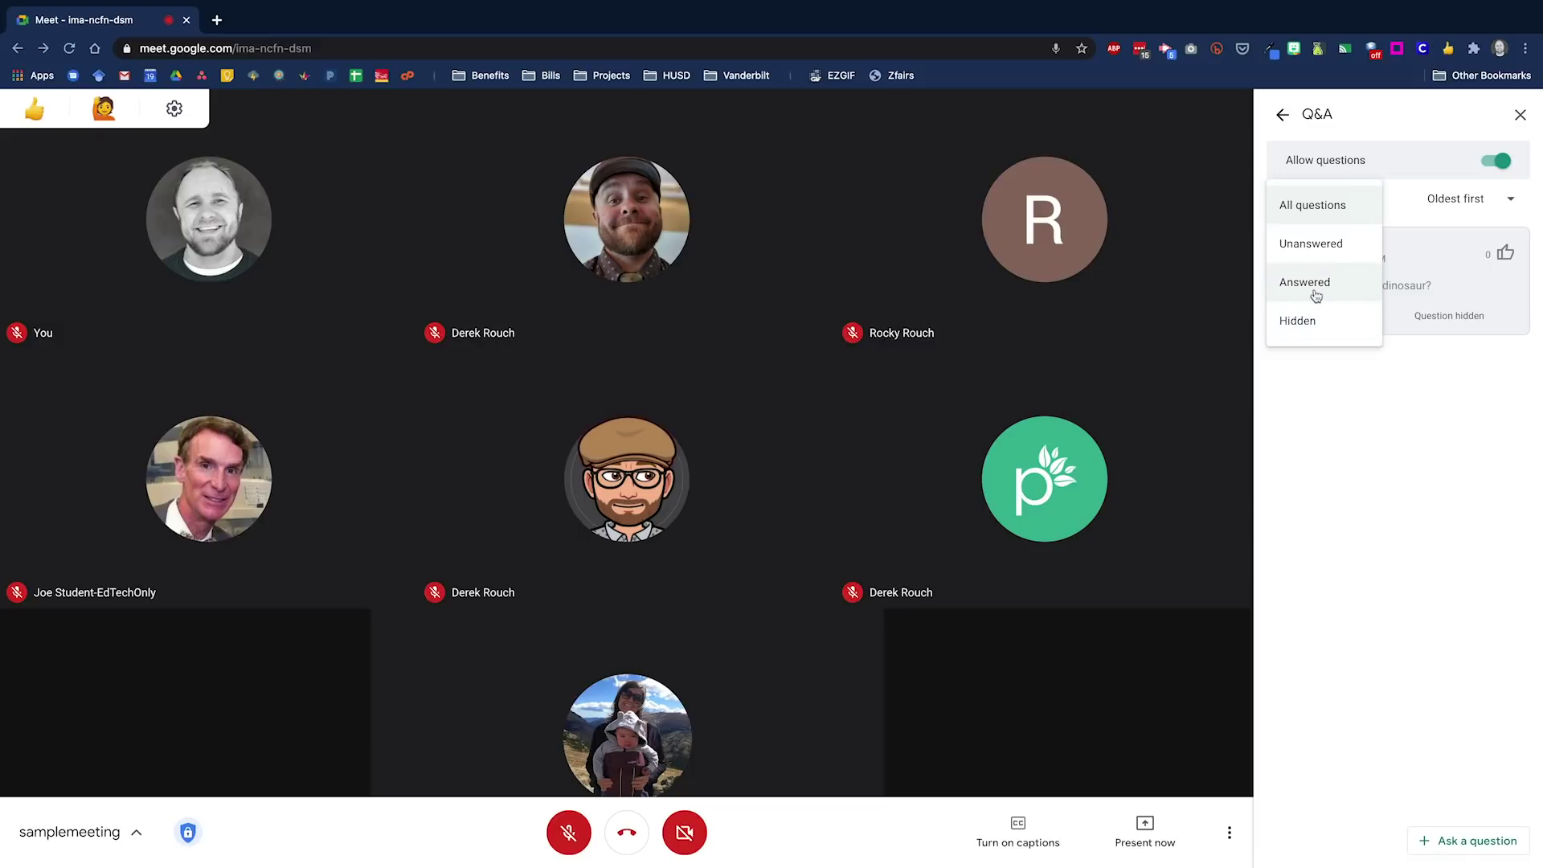
left_click(1316, 245)
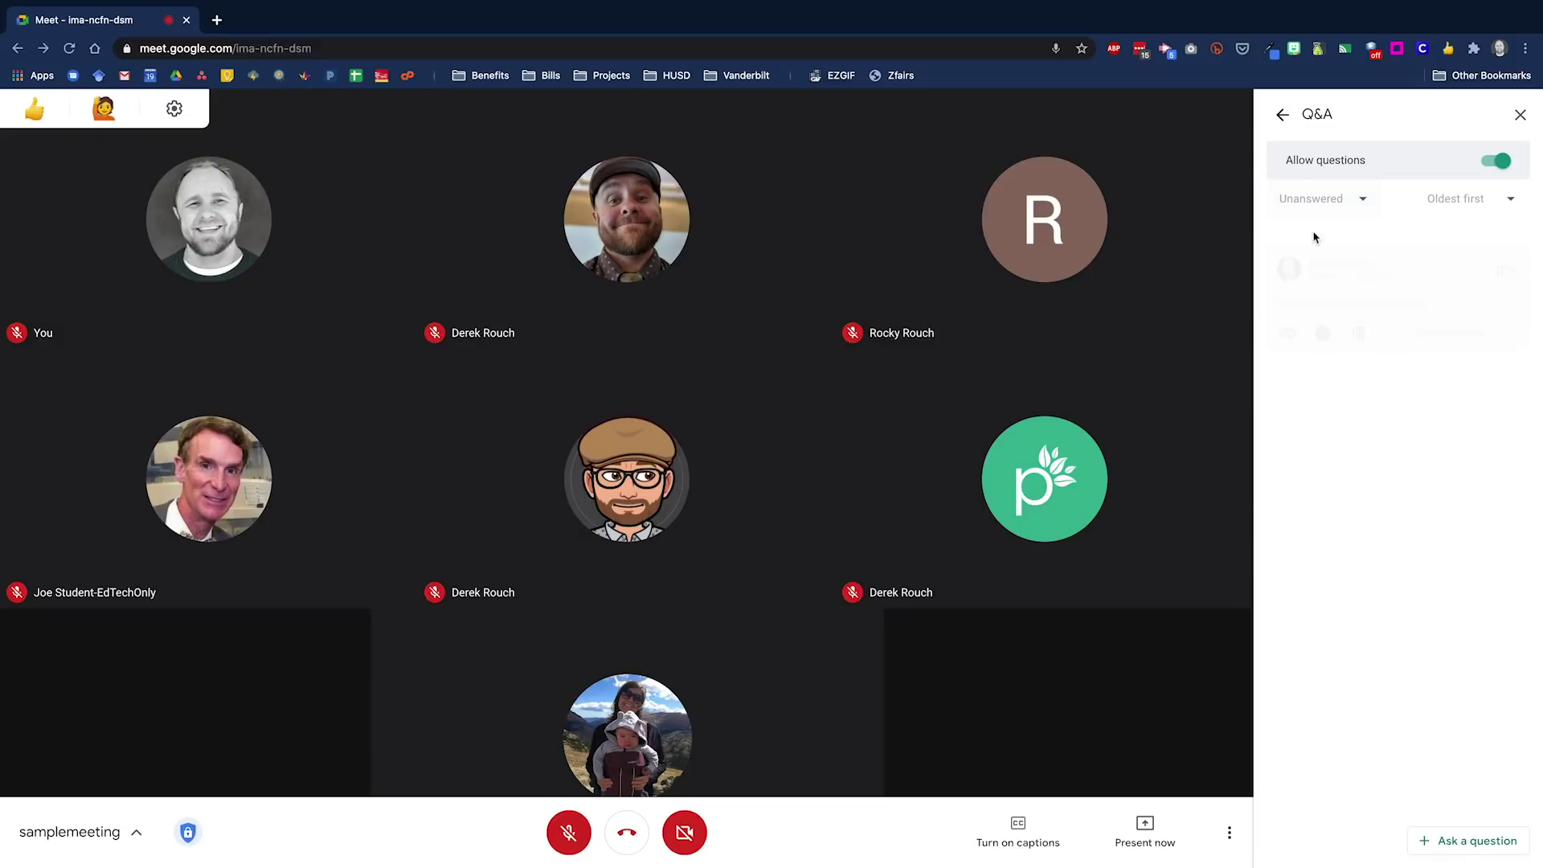
left_click(1361, 201)
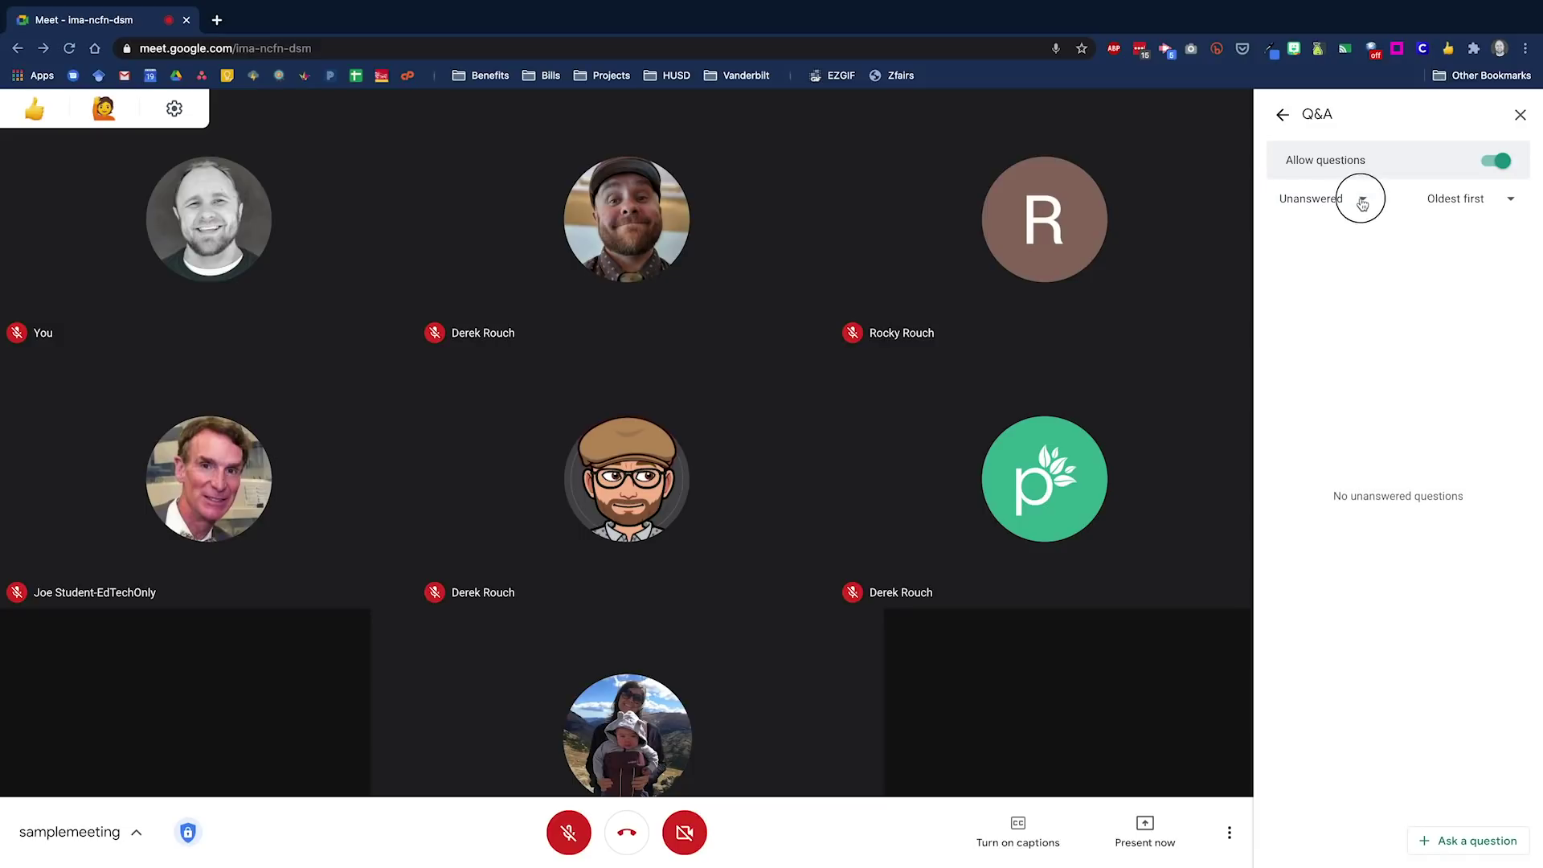
left_click(1488, 202)
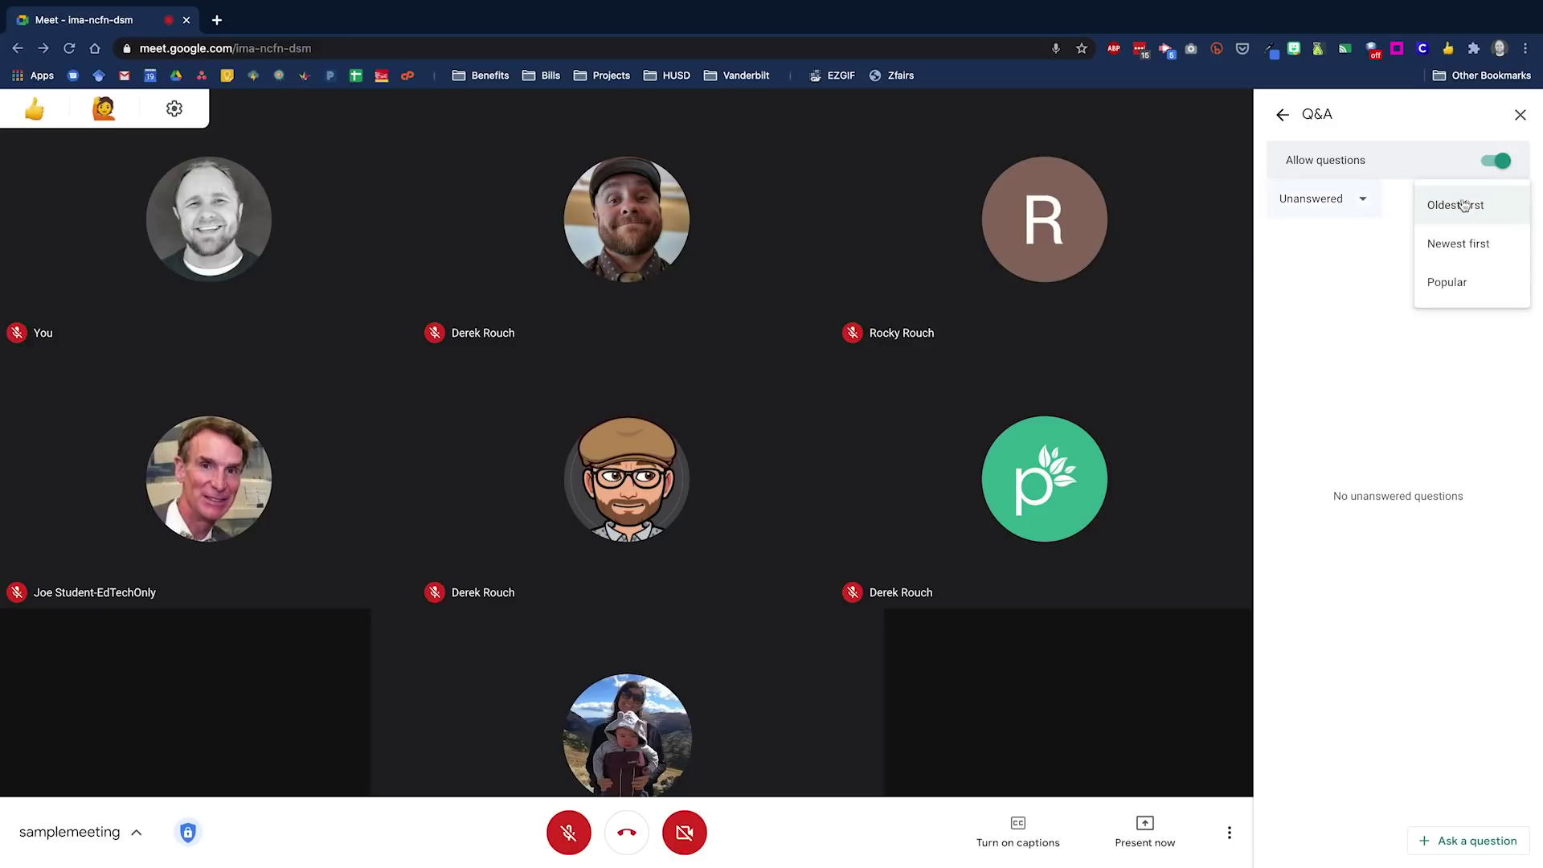
left_click(1369, 200)
left_click(1320, 283)
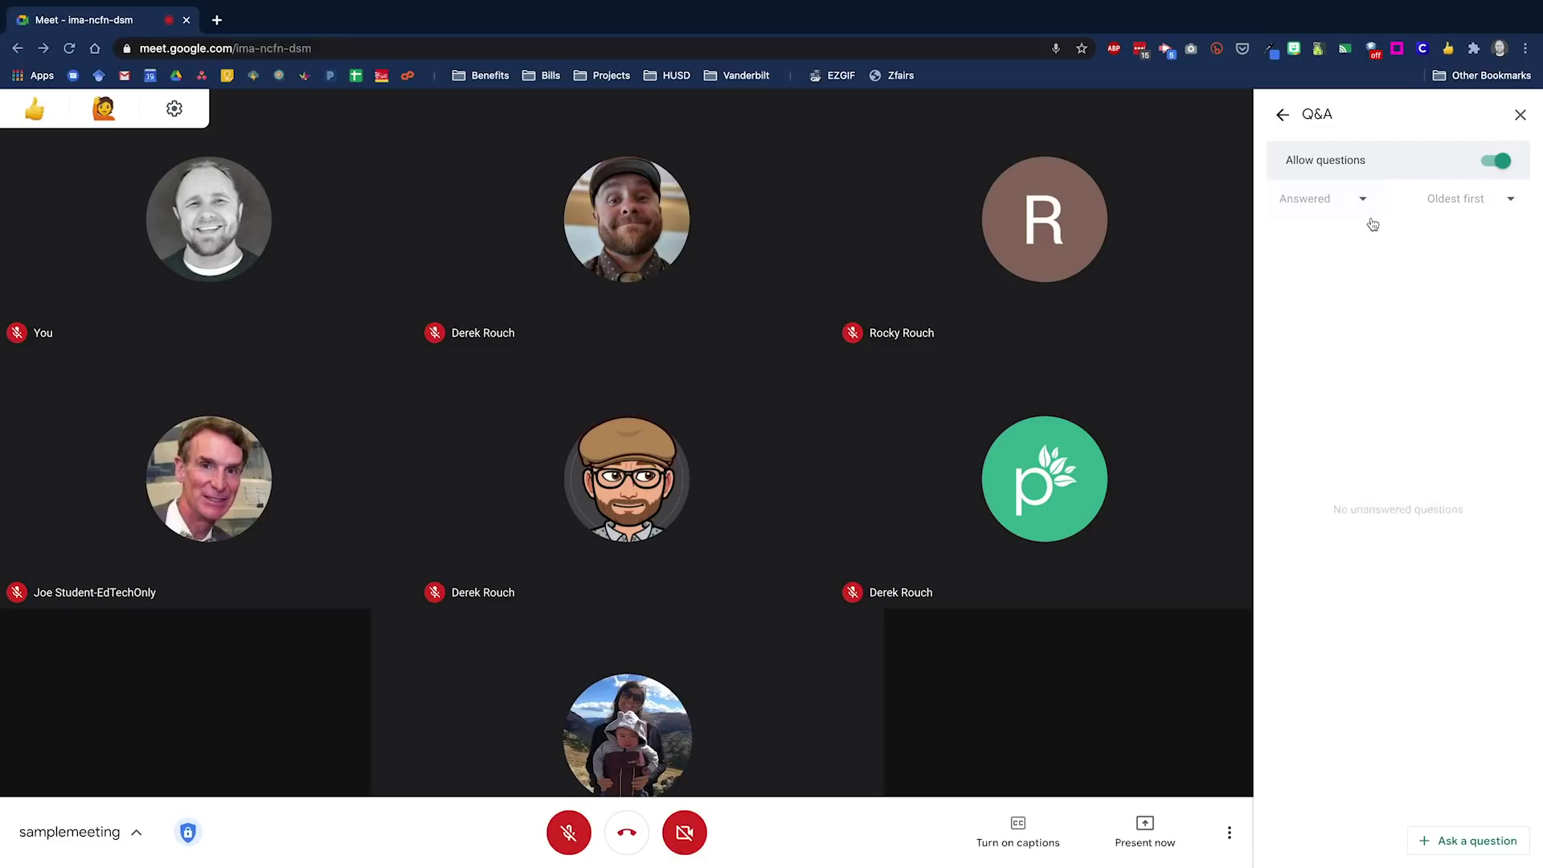
left_click(1366, 201)
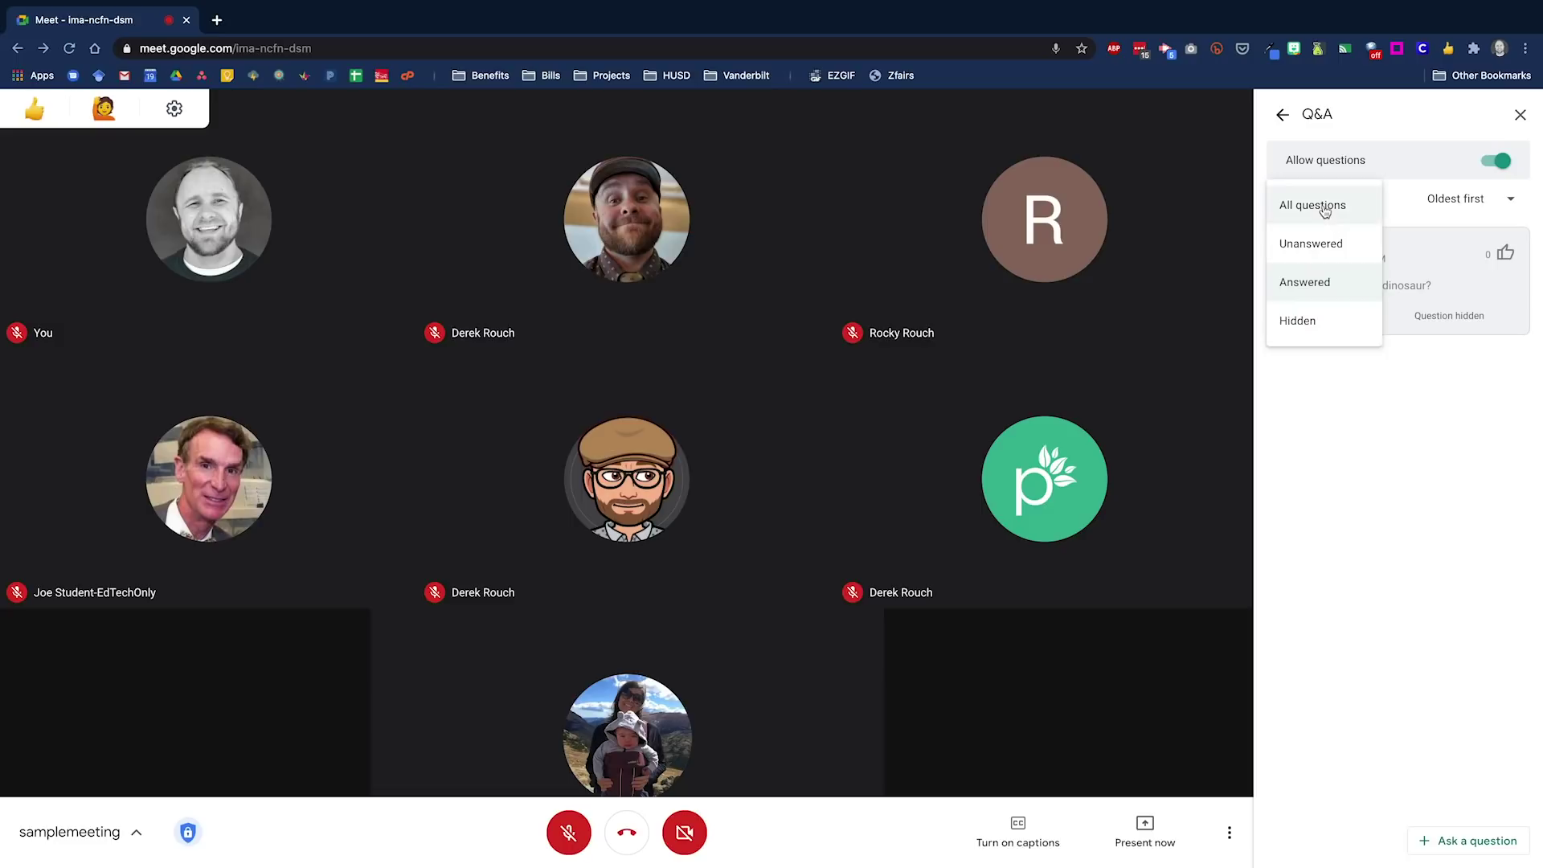
left_click(1324, 209)
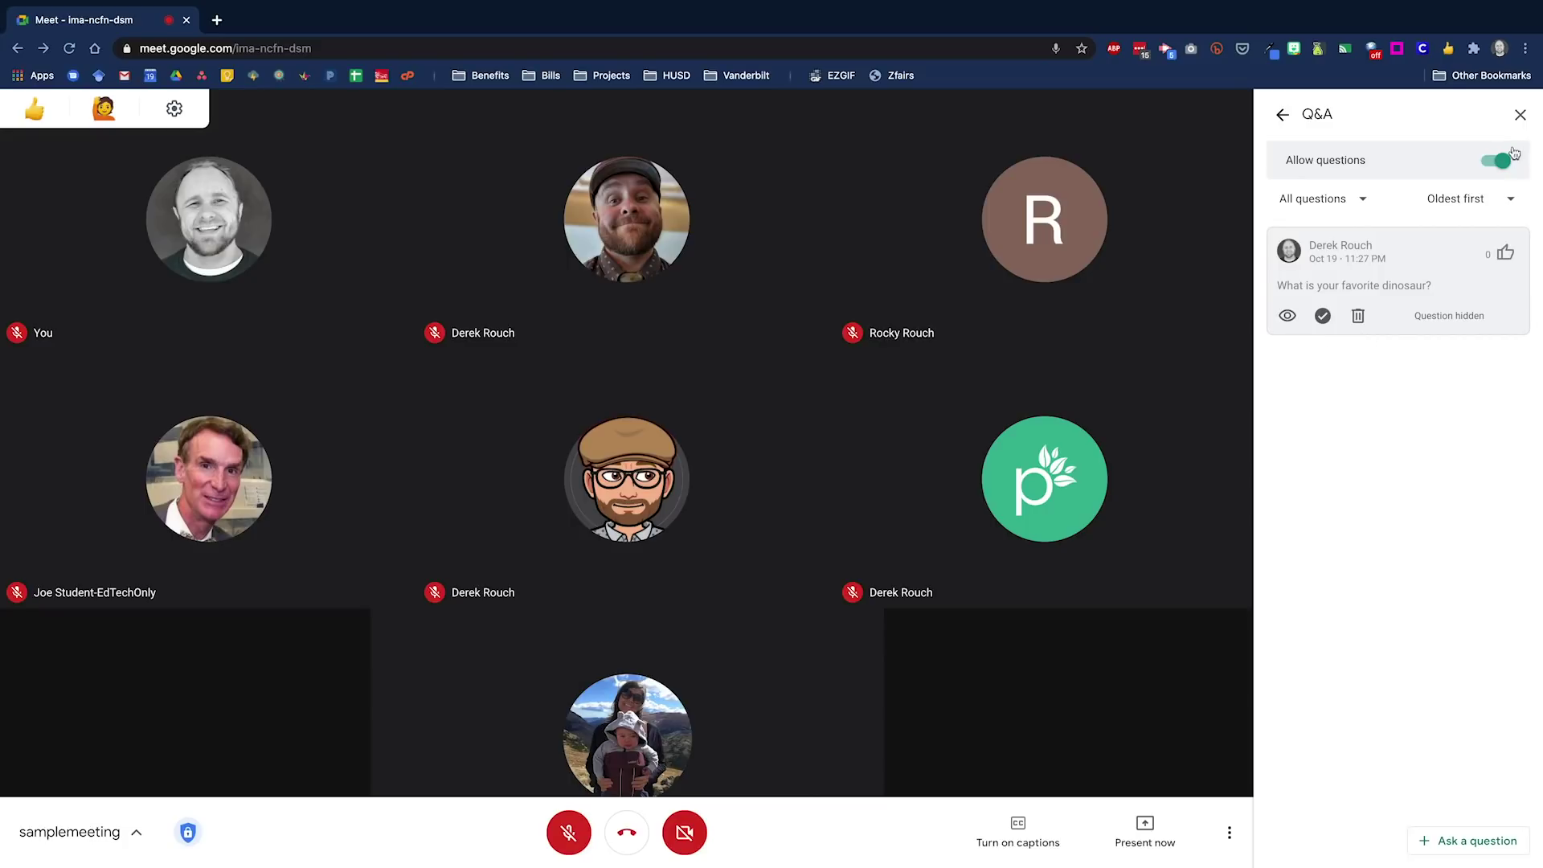
left_click(1517, 120)
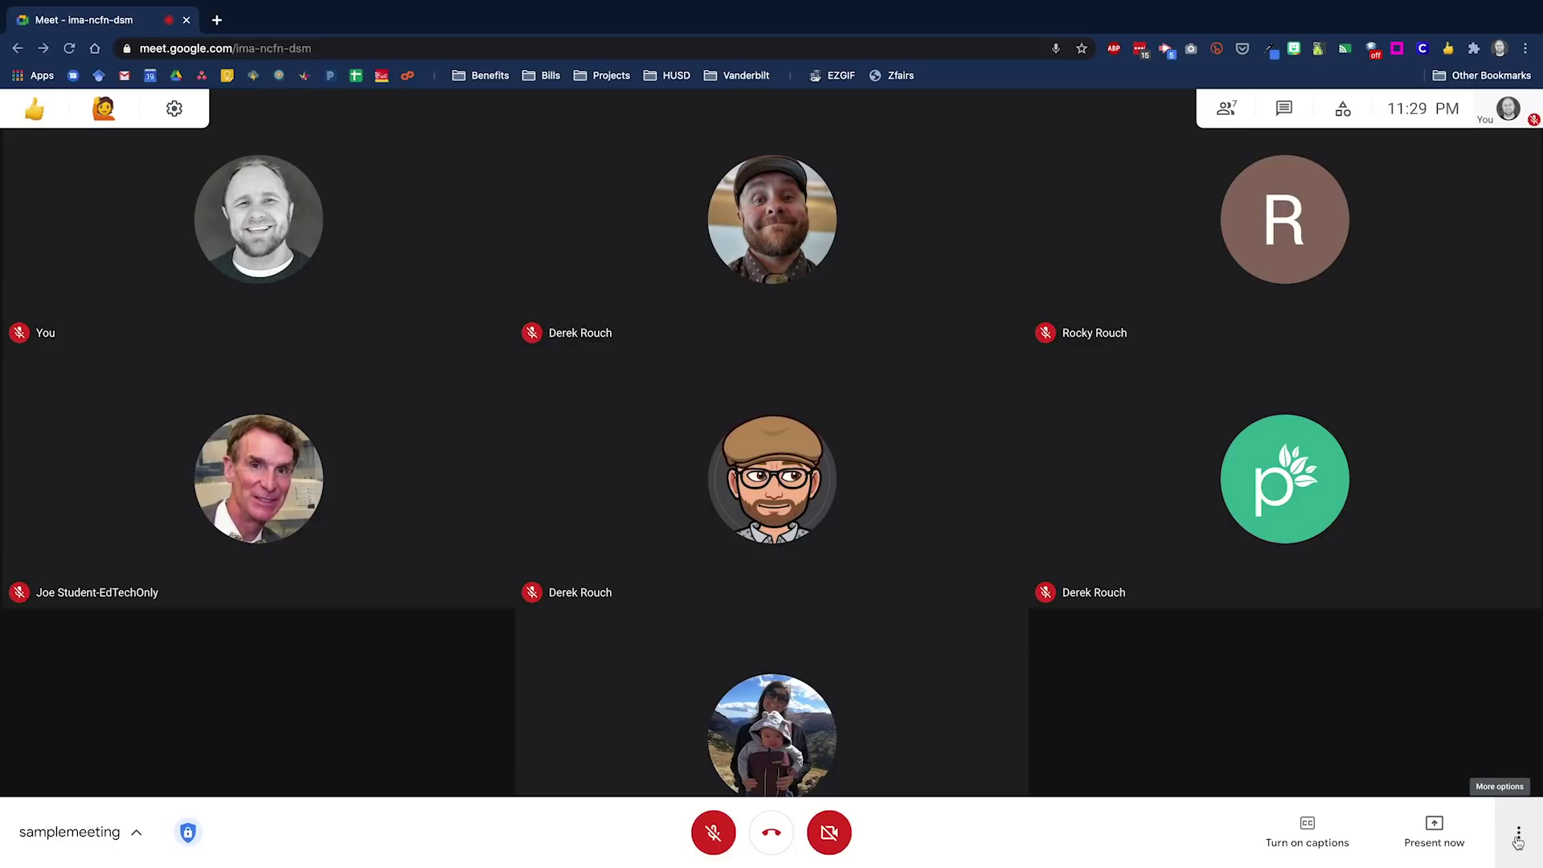
Start a new whiteboard for the meeting and share it with the four listed people with View access, including those outside the organization
left_click(1518, 837)
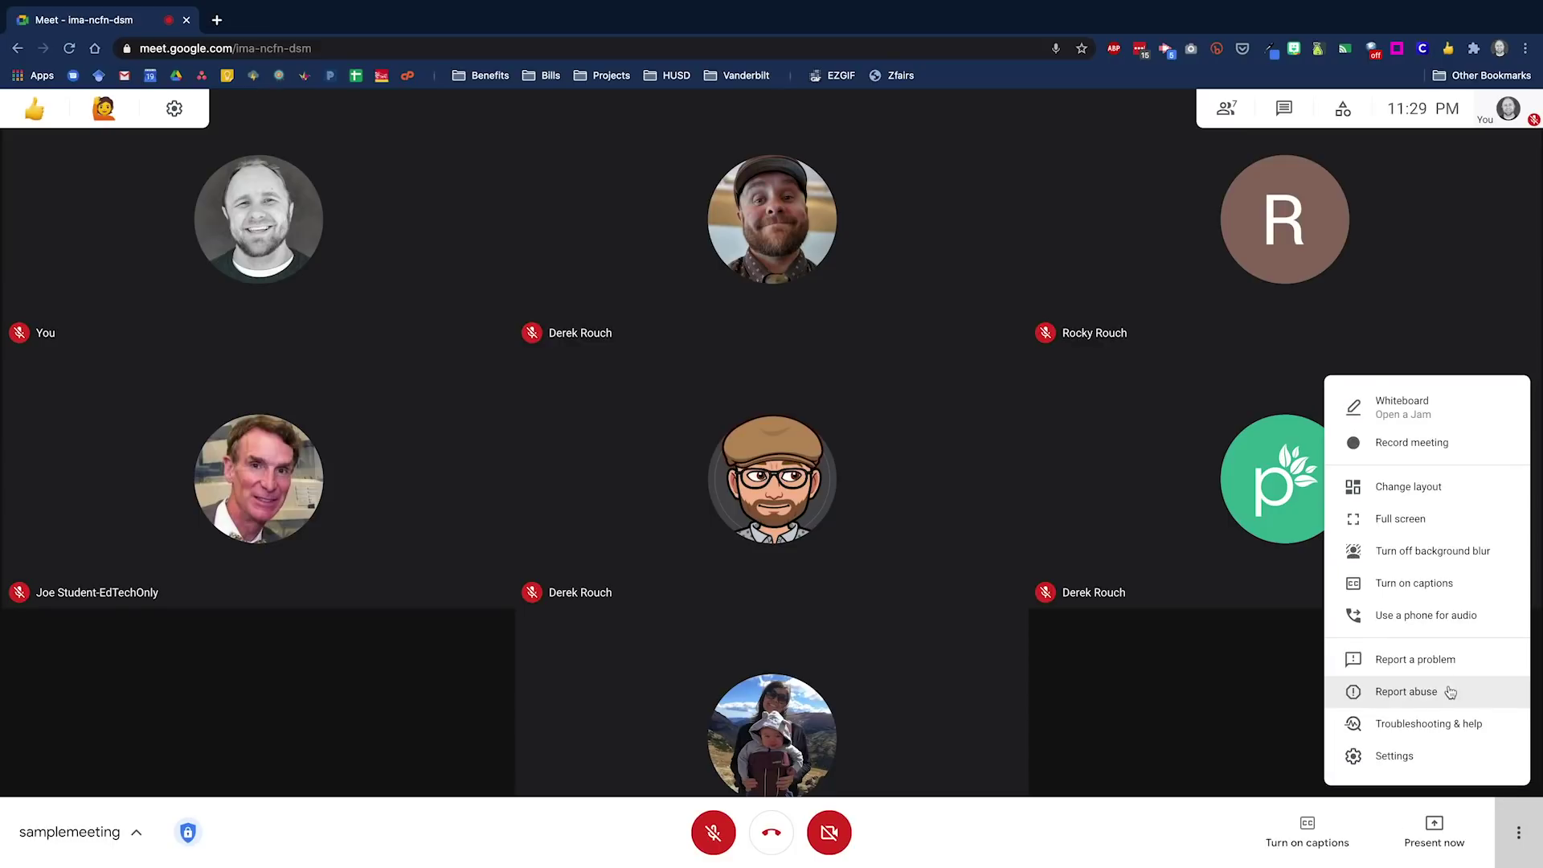
left_click(1424, 418)
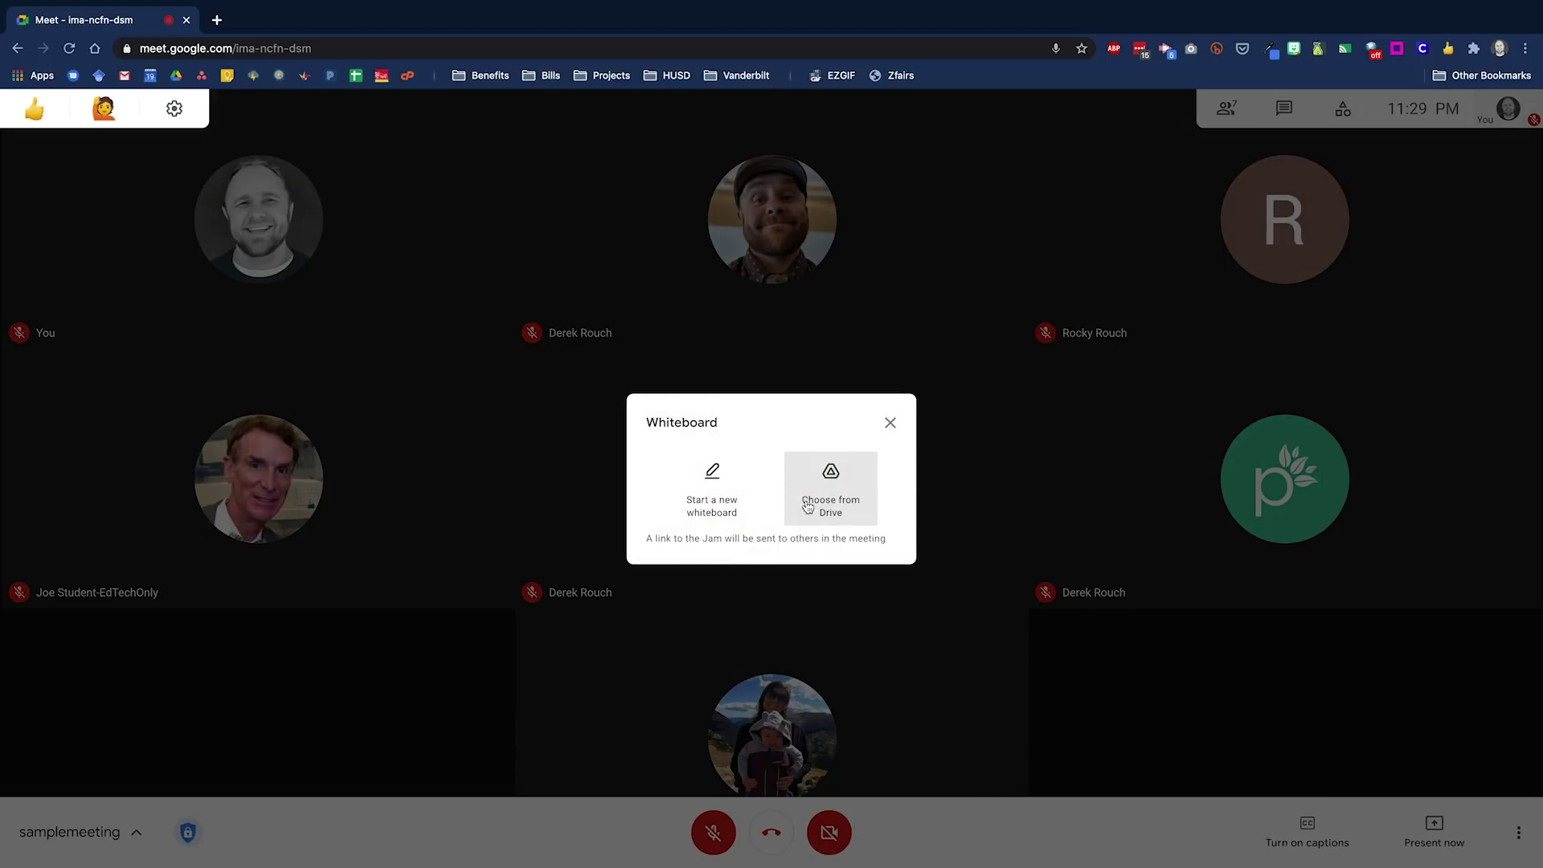
left_click(712, 503)
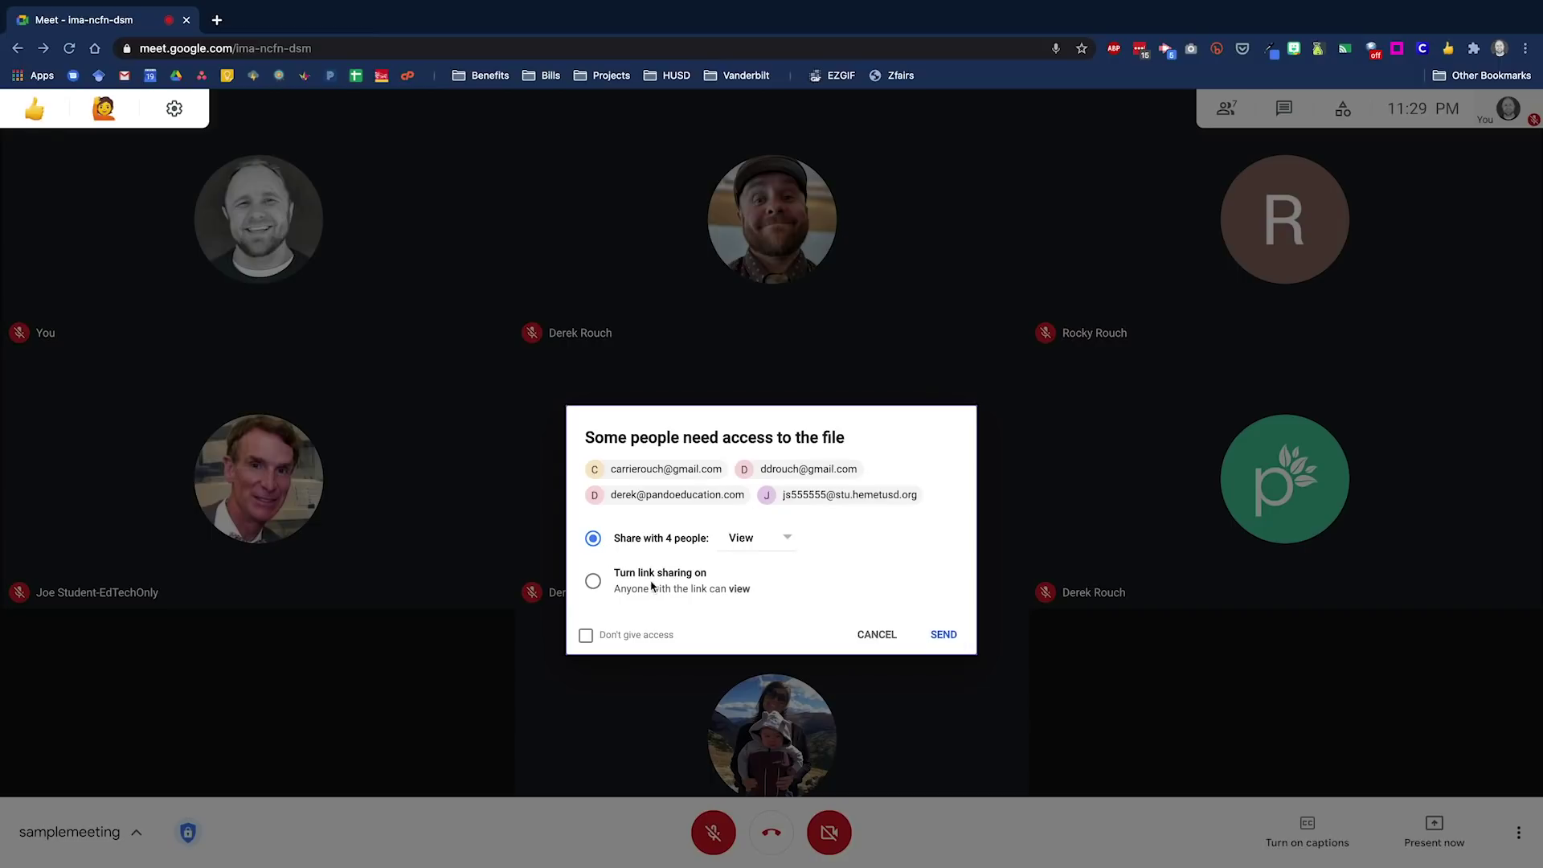
left_click(943, 633)
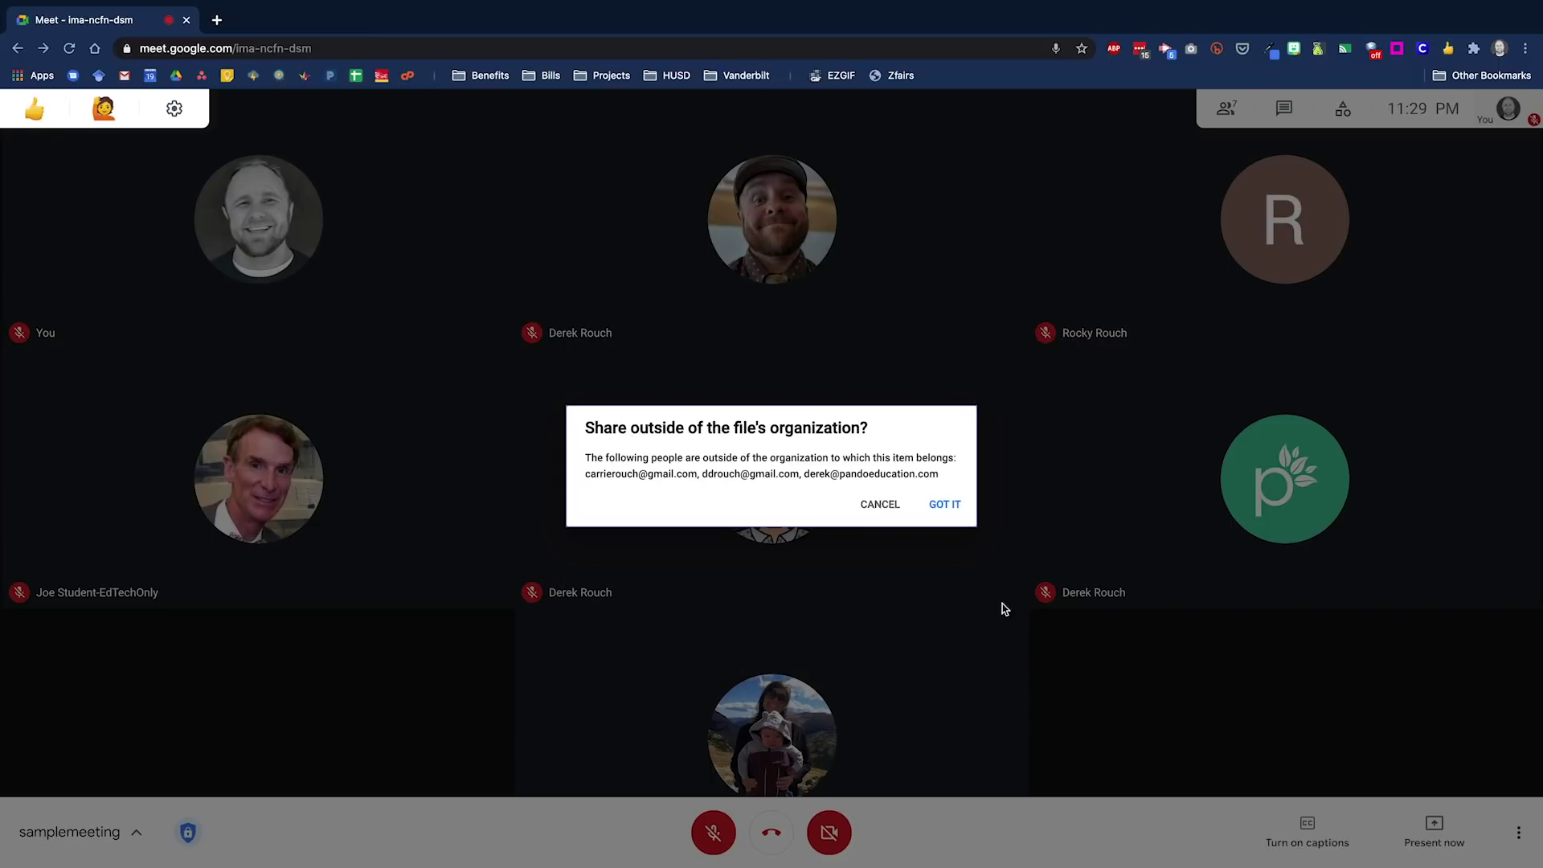
left_click(944, 505)
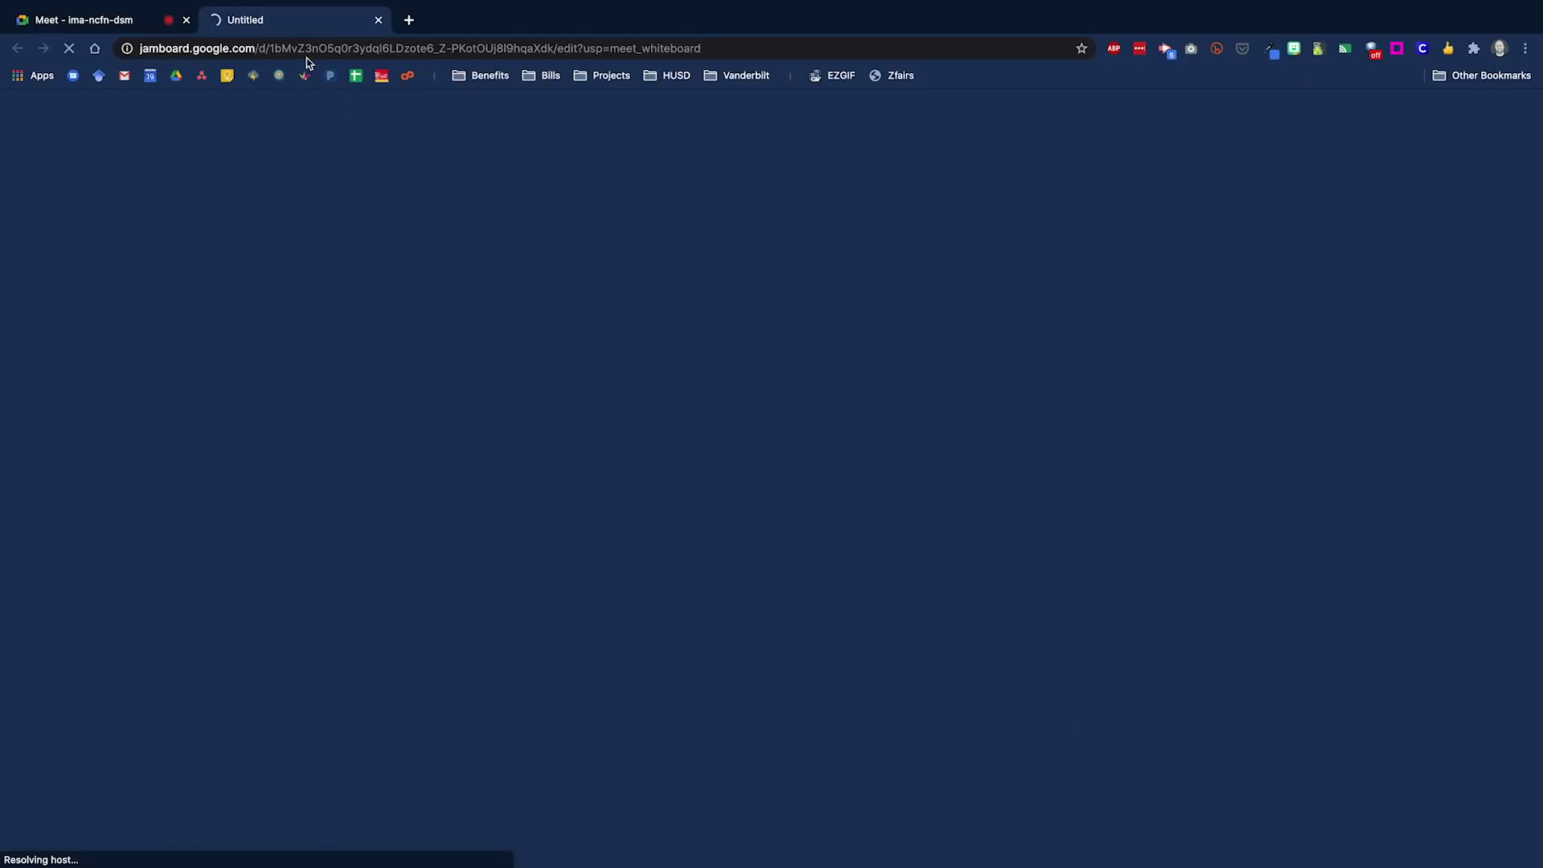
Activate the pen tool on the new Jamboard whiteboard and show its pen types and colors
left_click(121, 22)
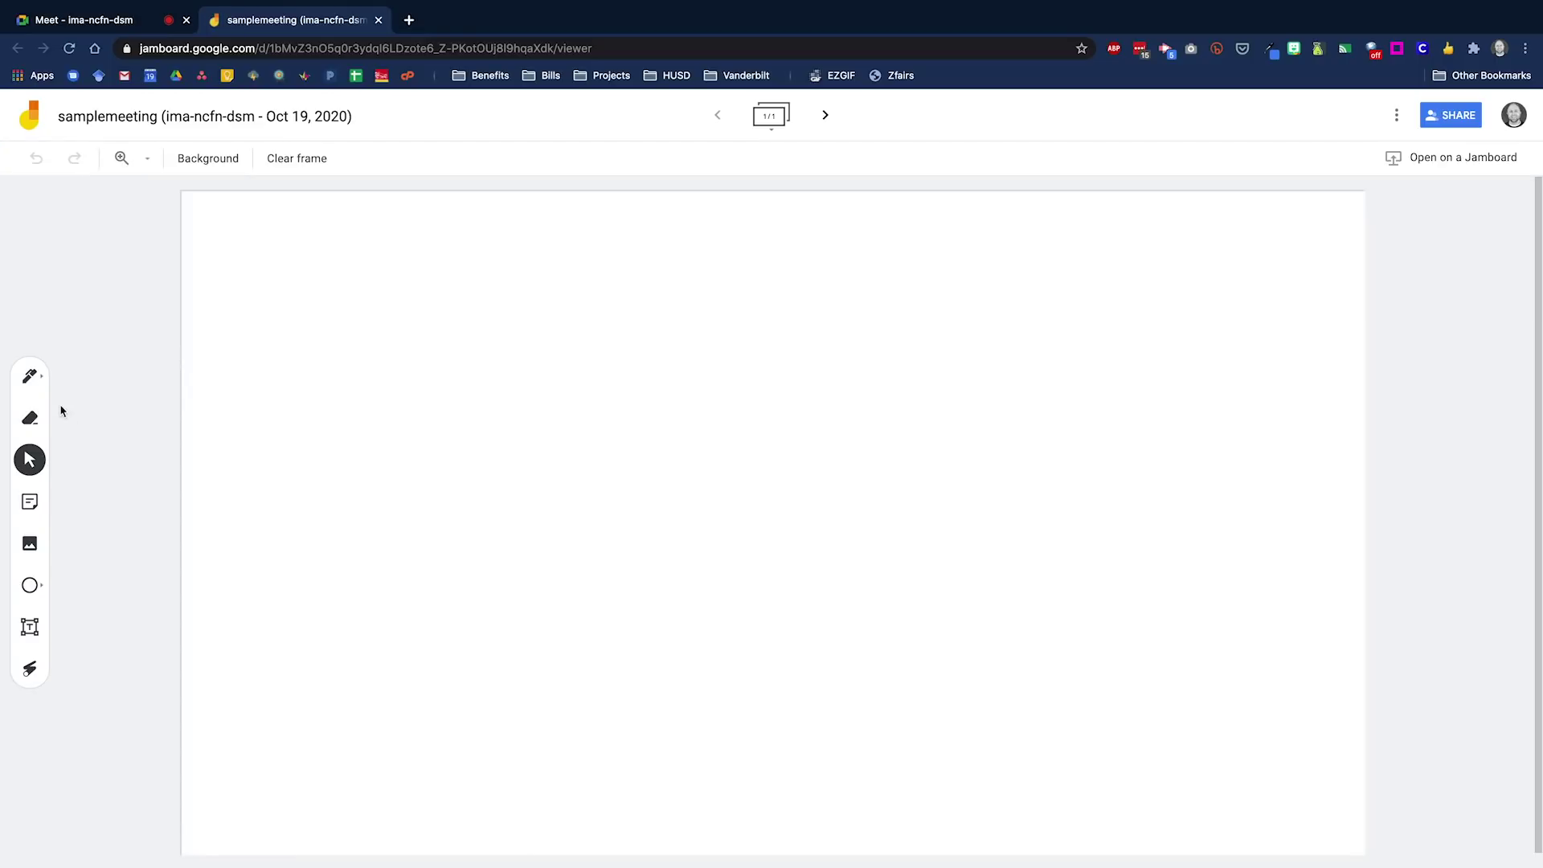
left_click(34, 378)
left_click(29, 376)
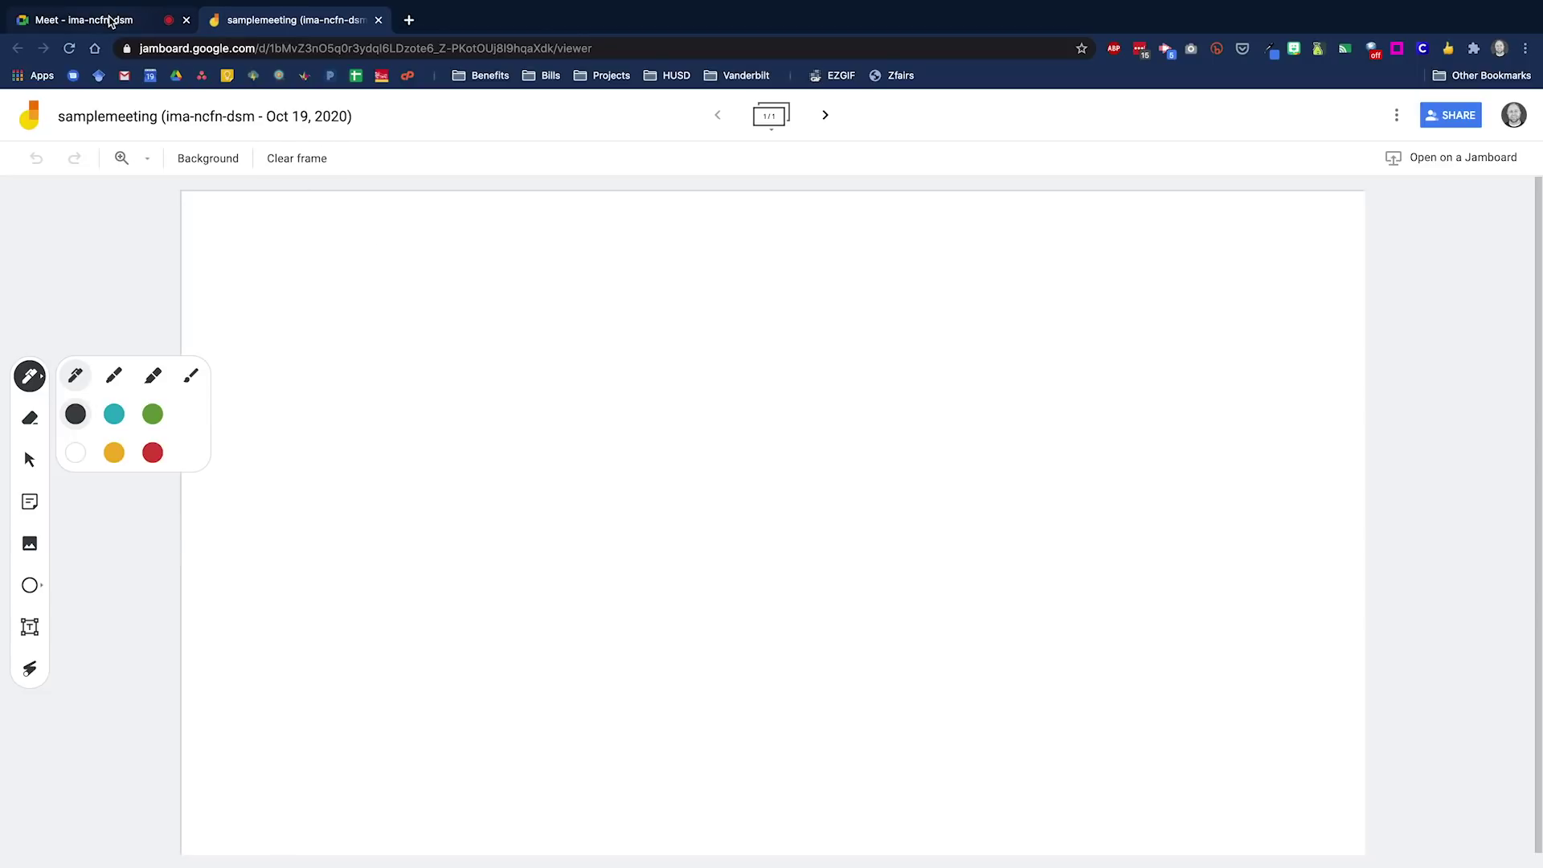
Return to the Google Meet call and turn off Quick access, participant screen sharing and chat messages in the meeting safety settings
left_click(110, 21)
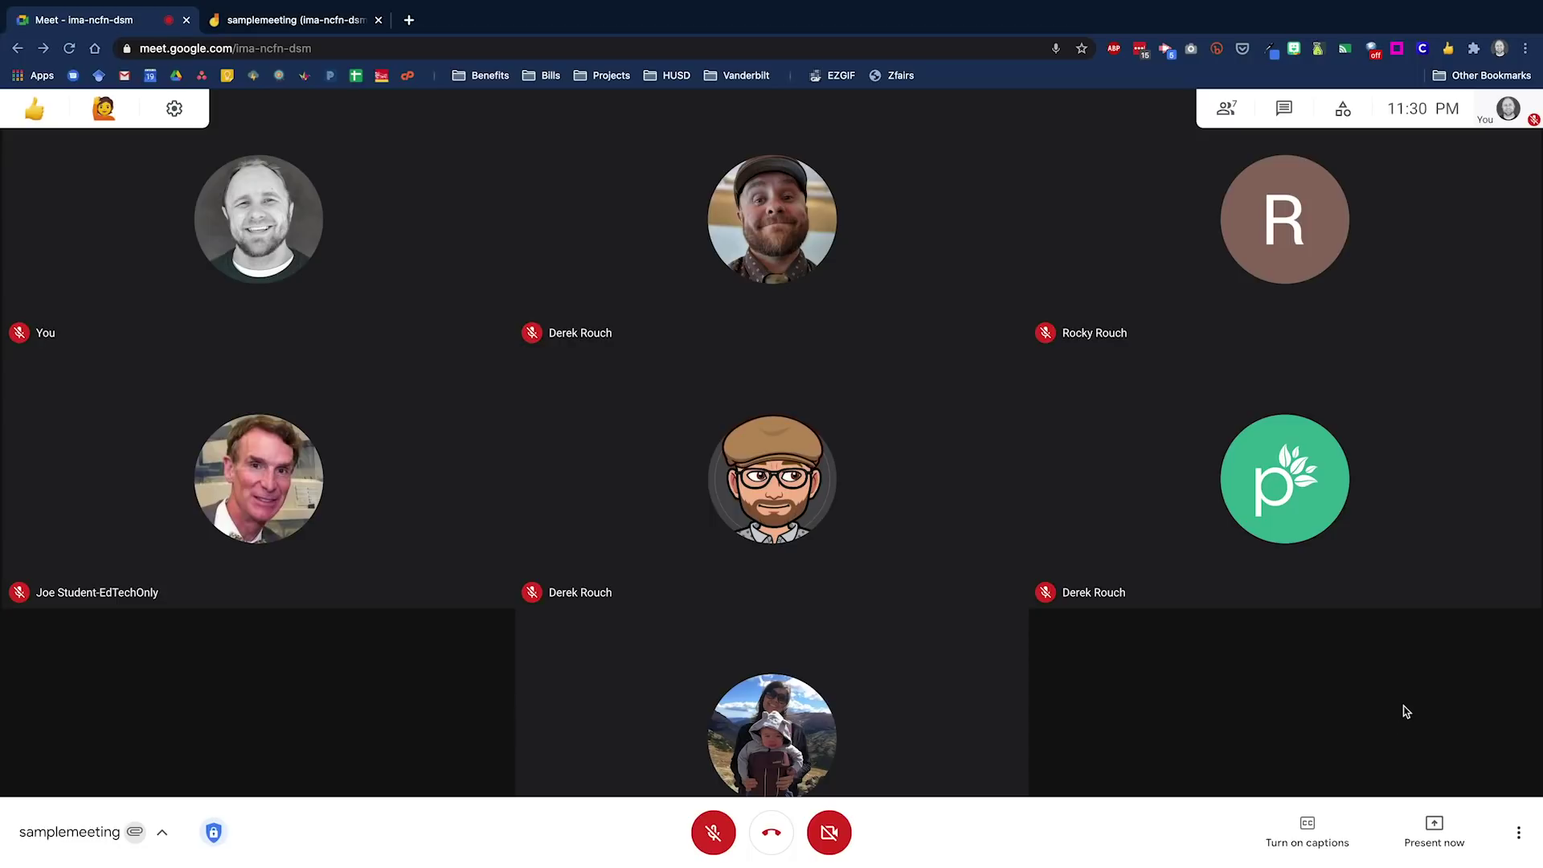
left_click(213, 833)
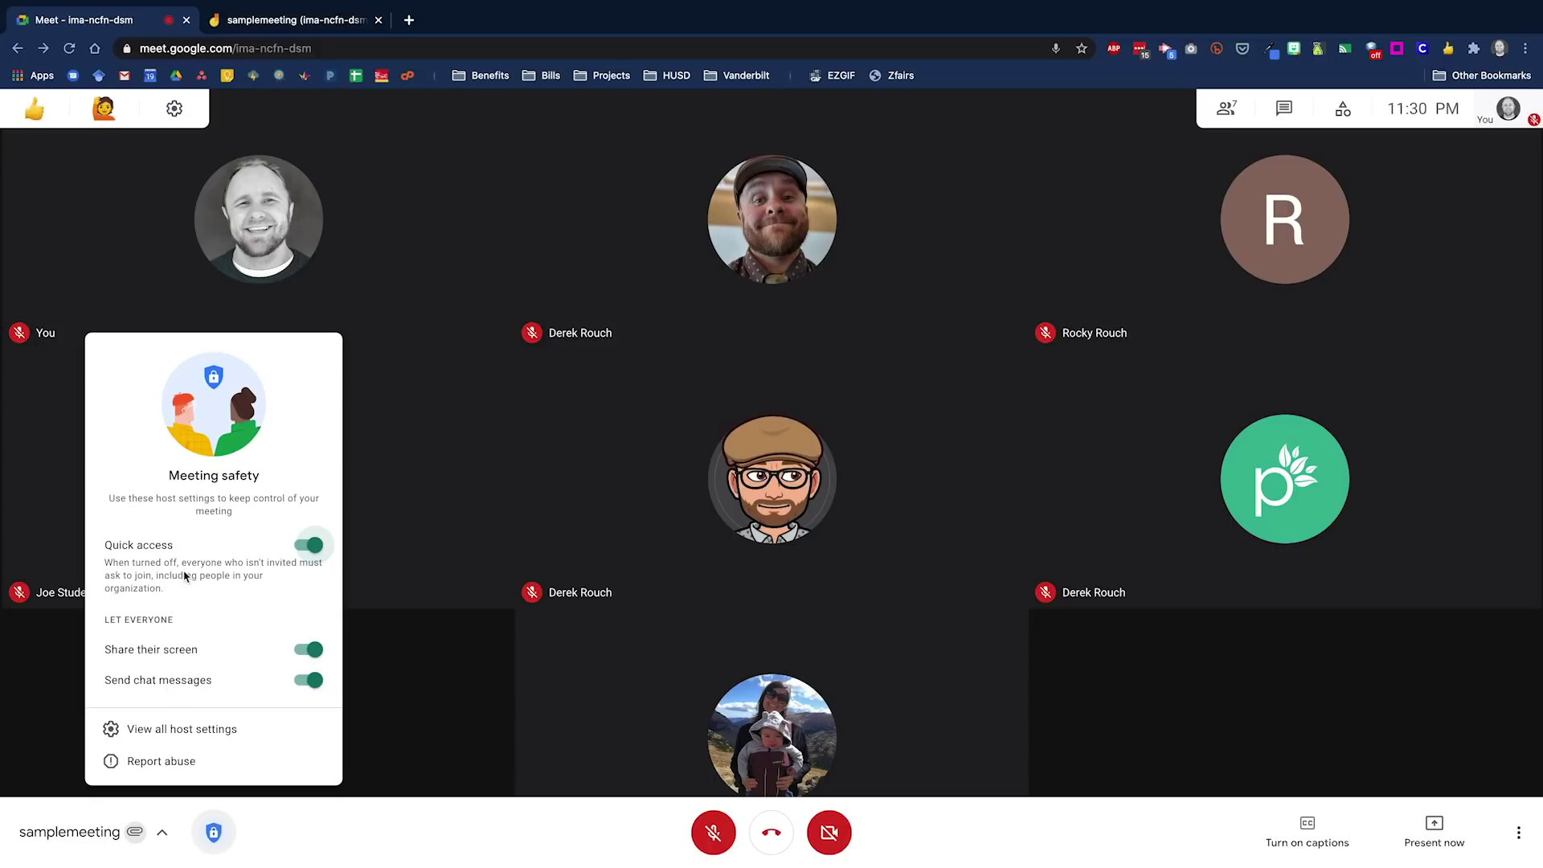
left_click(311, 651)
left_click(311, 651)
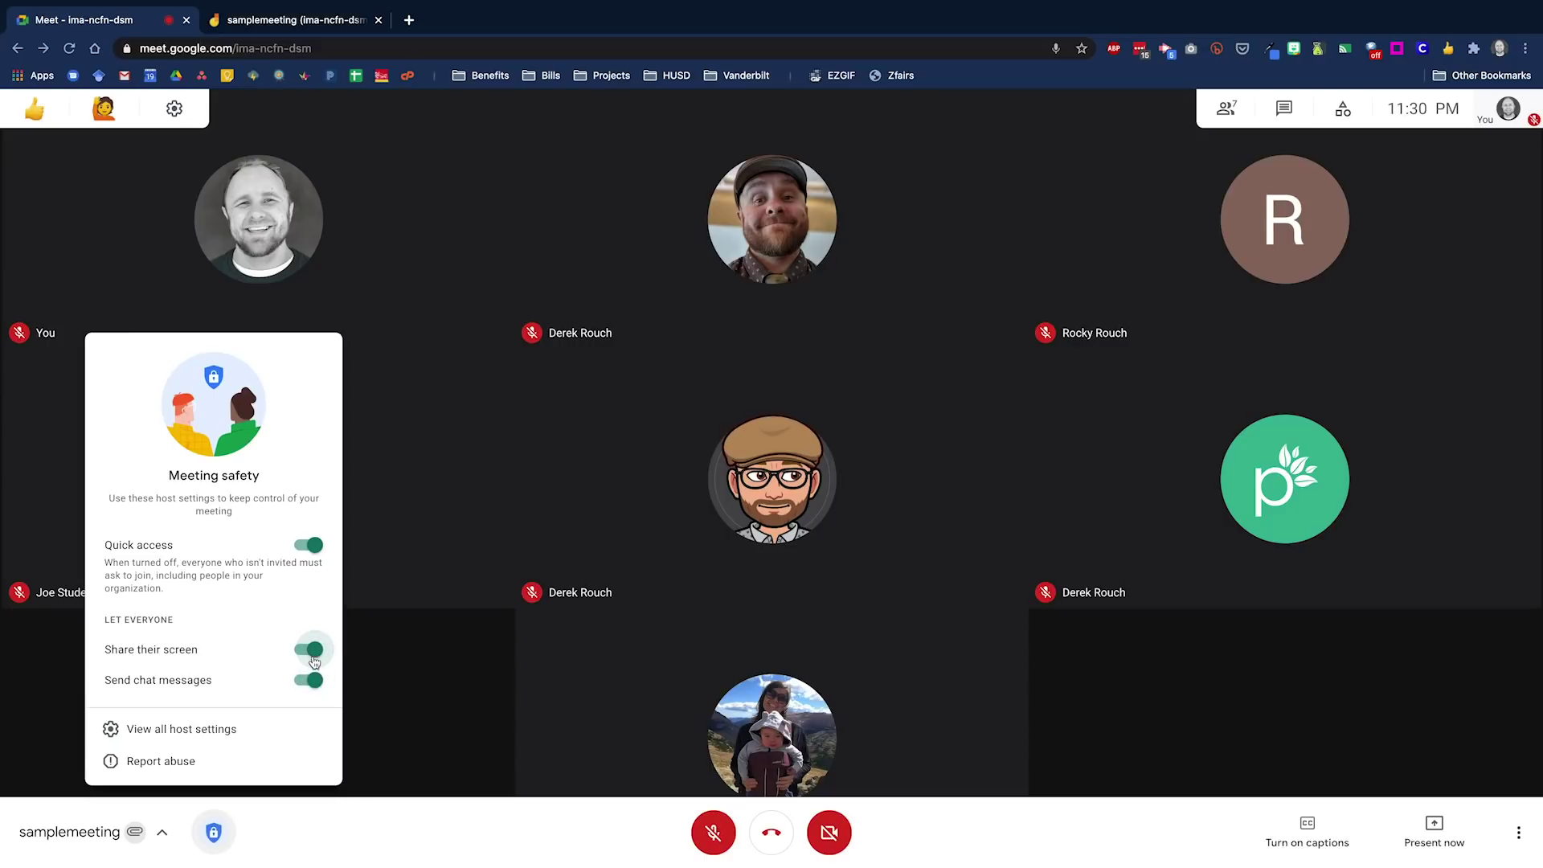
left_click(315, 655)
left_click(311, 651)
left_click(310, 683)
left_click(312, 657)
left_click(315, 547)
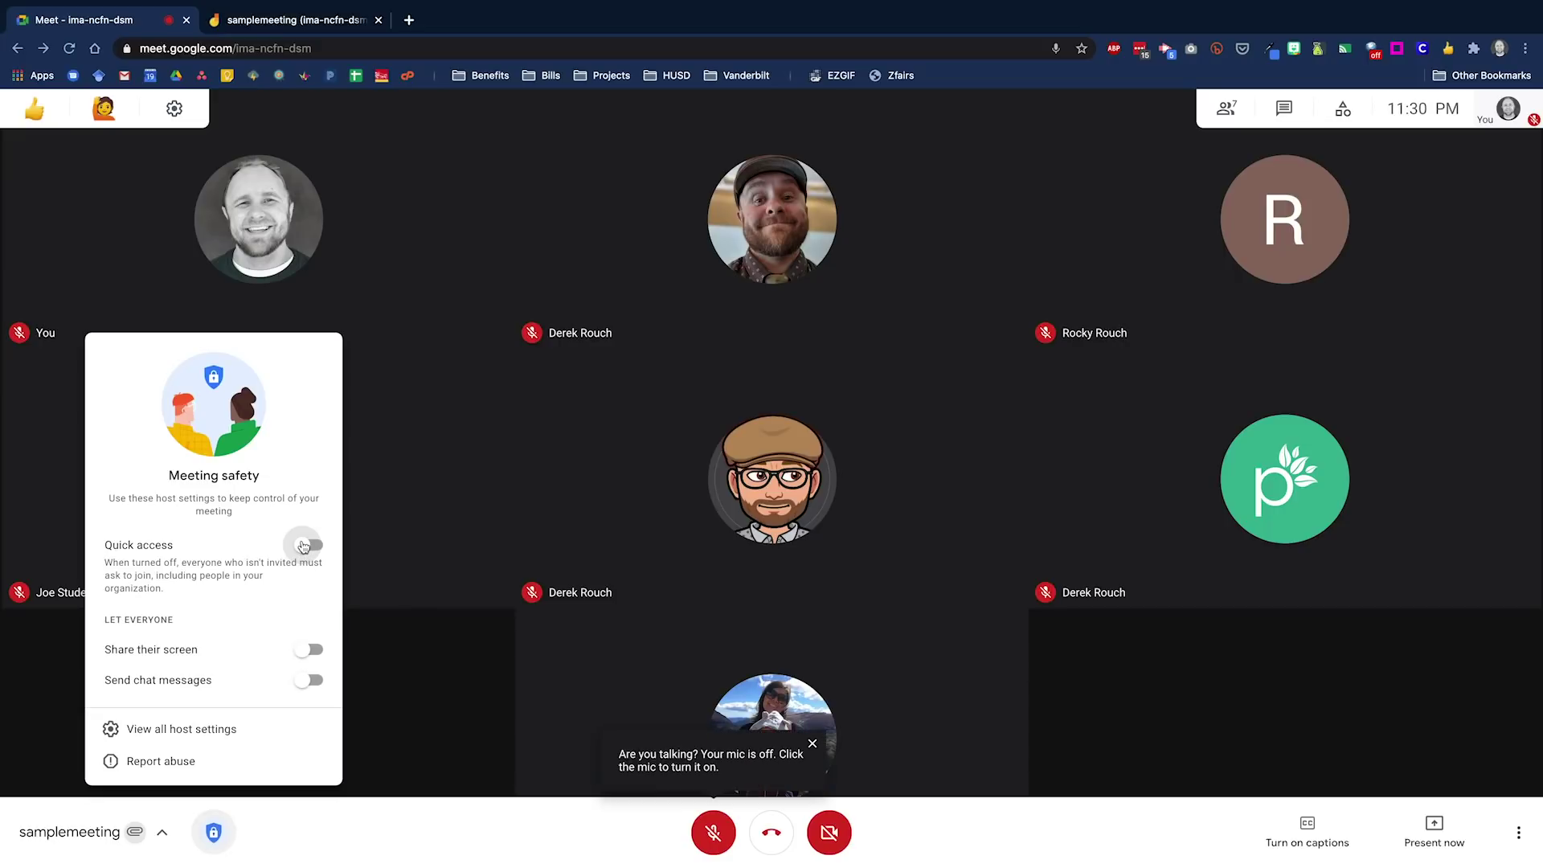
left_click(428, 658)
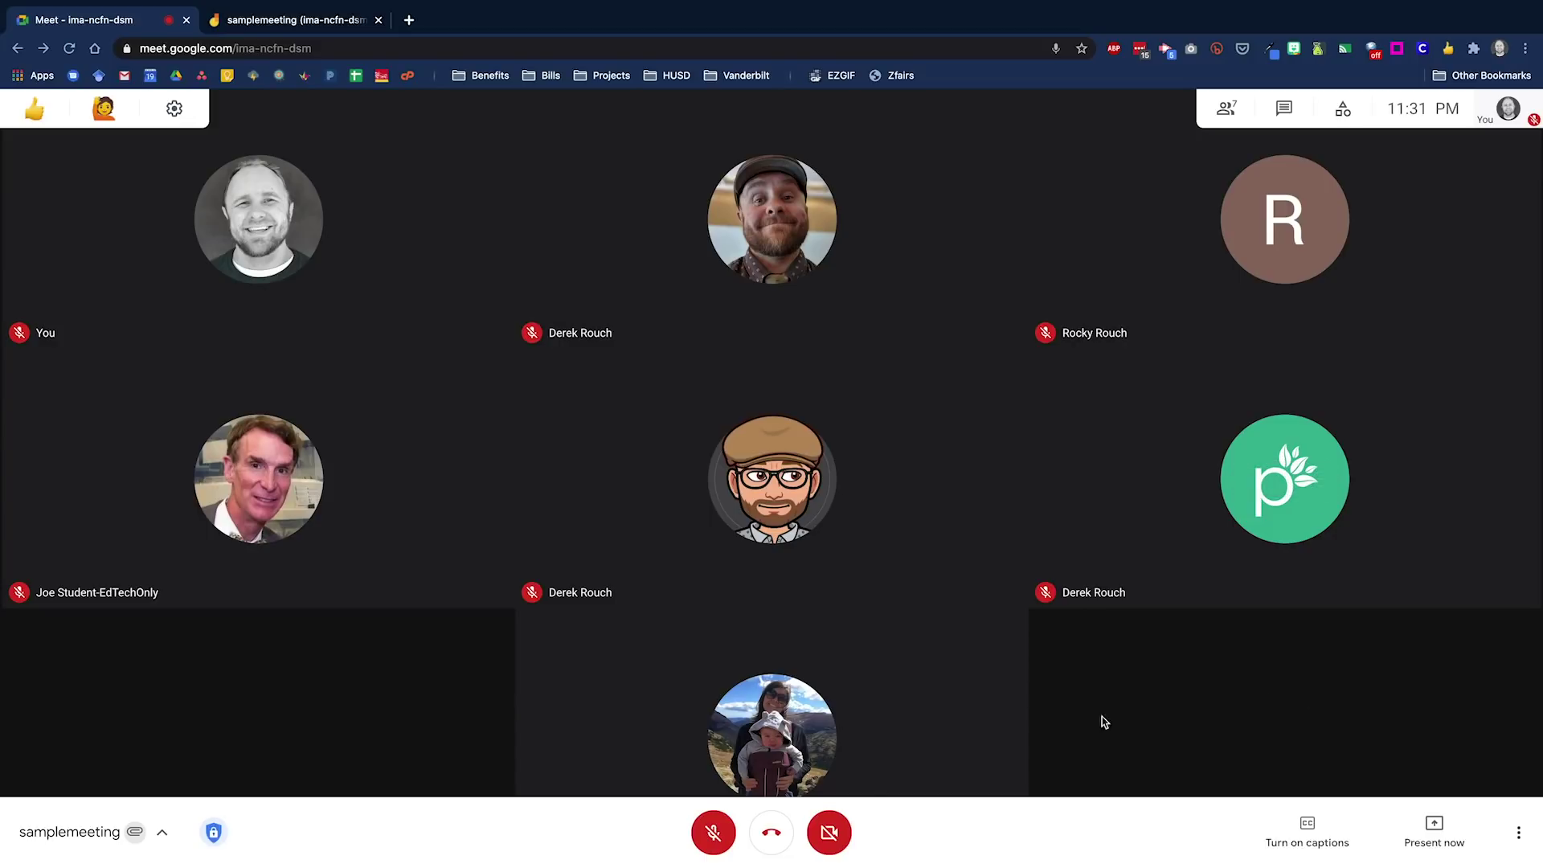
Leave the meeting, then switch to Gmail and highlight the meeting name and date in the meeting data email's subject
left_click(775, 832)
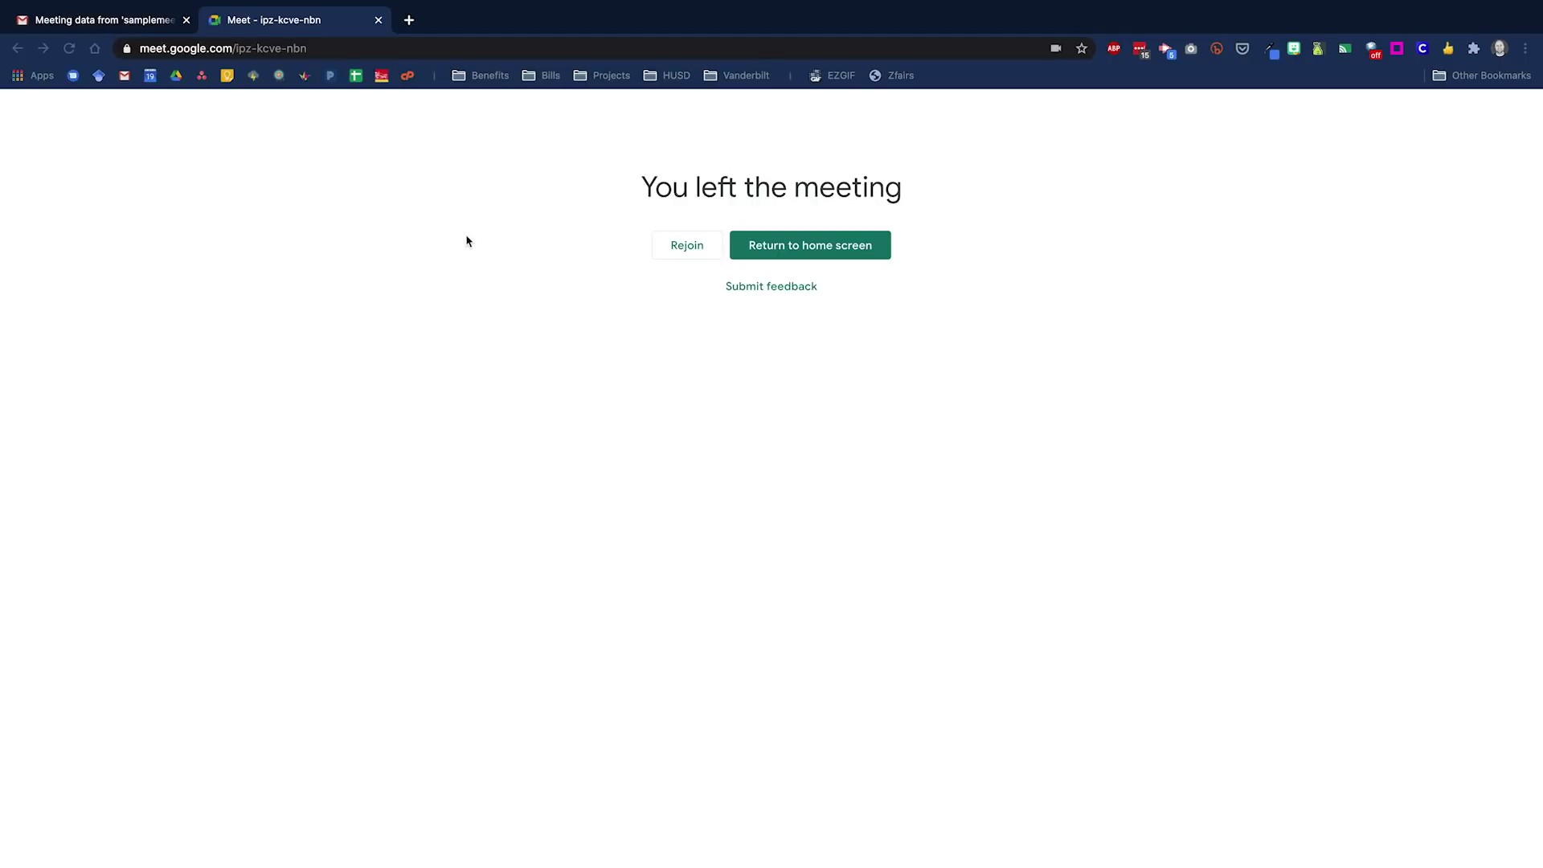
left_click(96, 20)
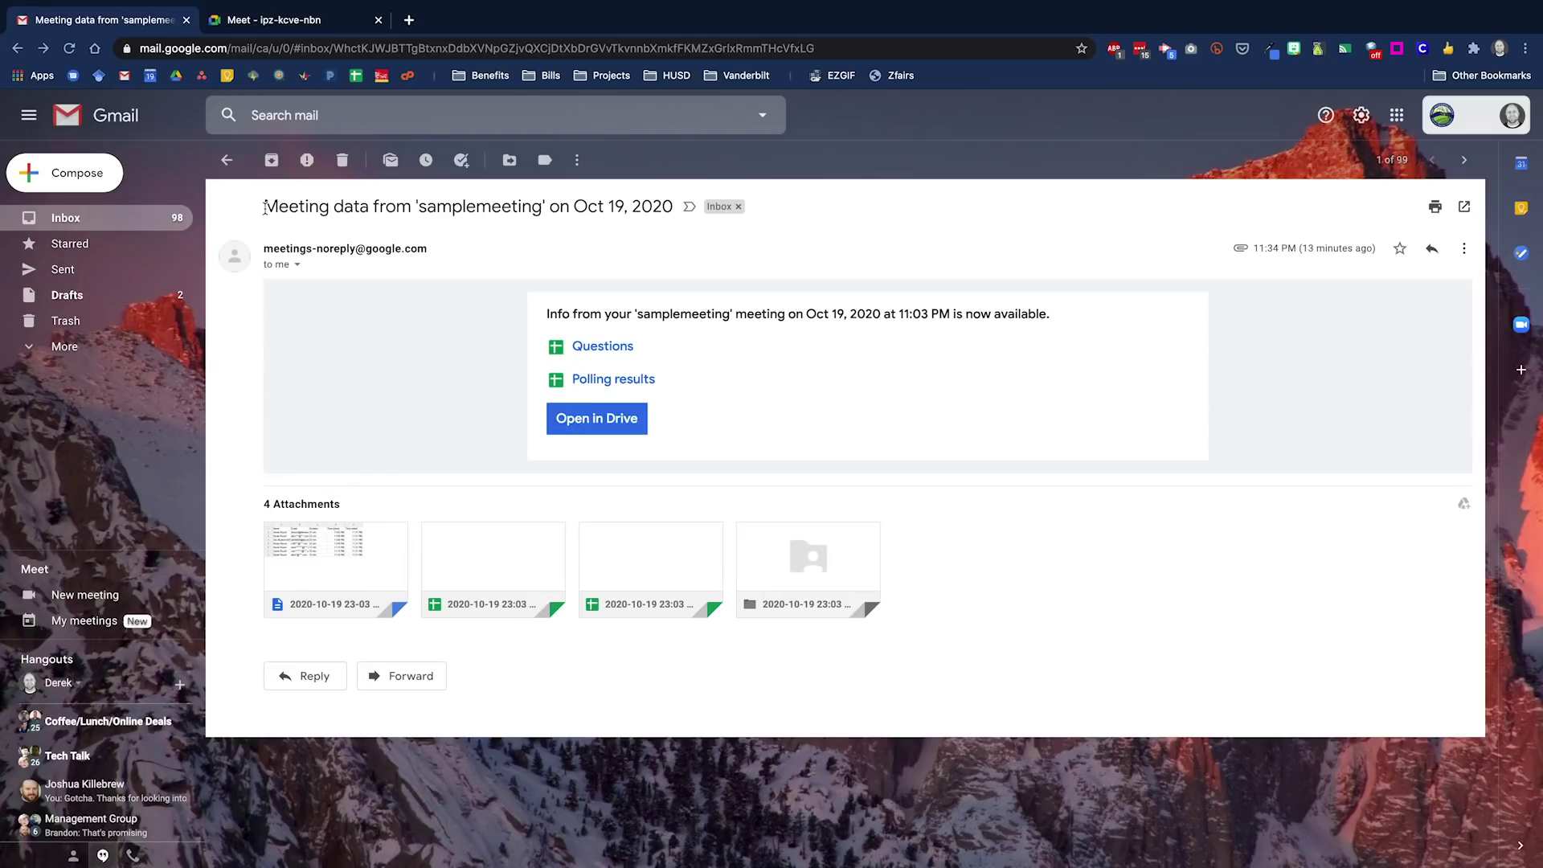
left_click_drag(264, 208, 543, 208)
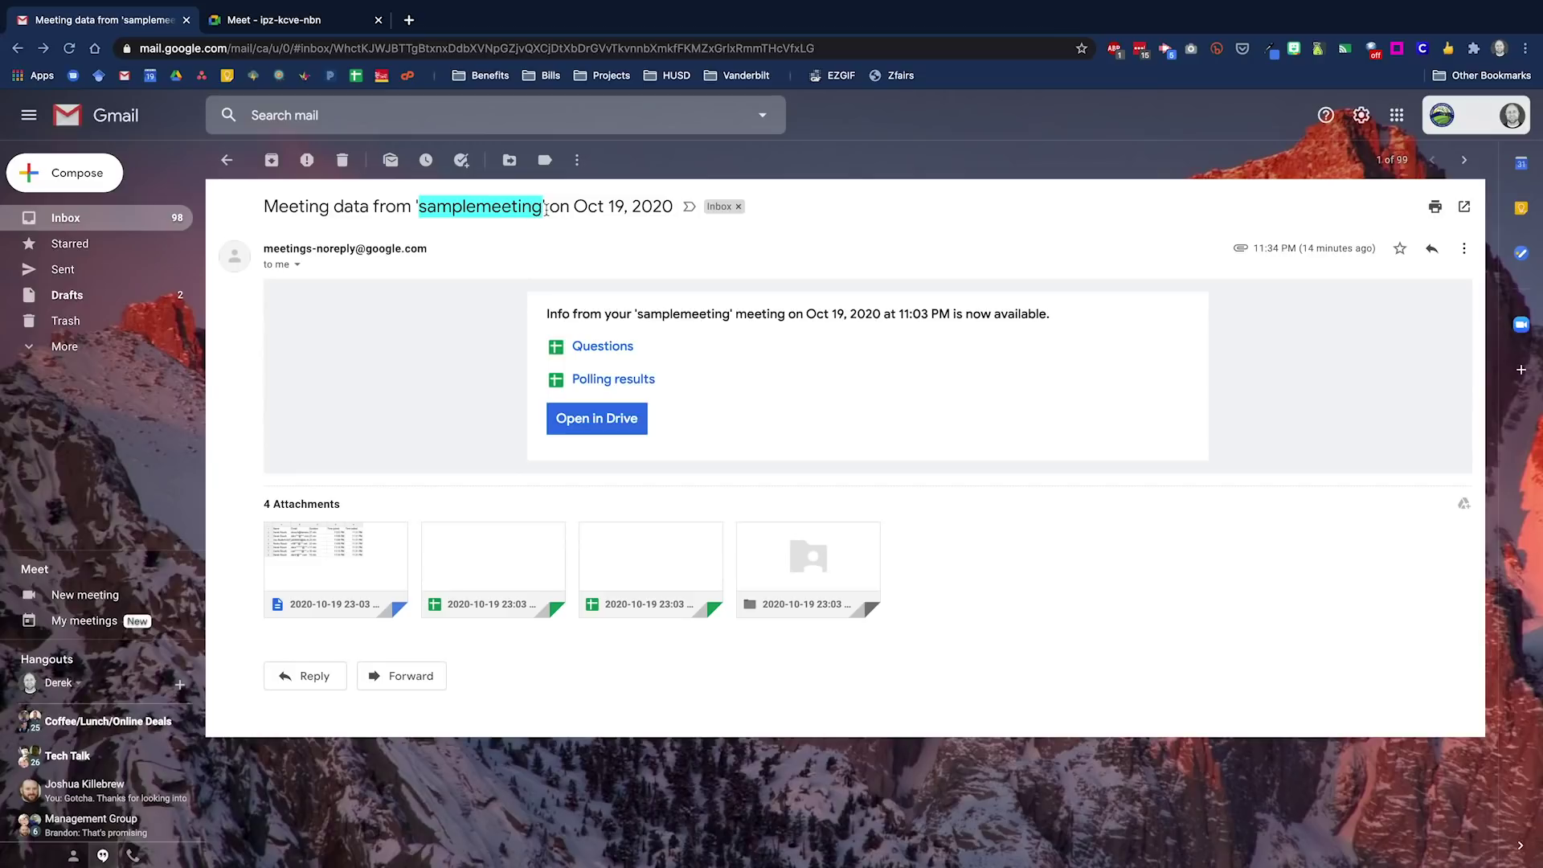
left_click_drag(546, 210, 675, 207)
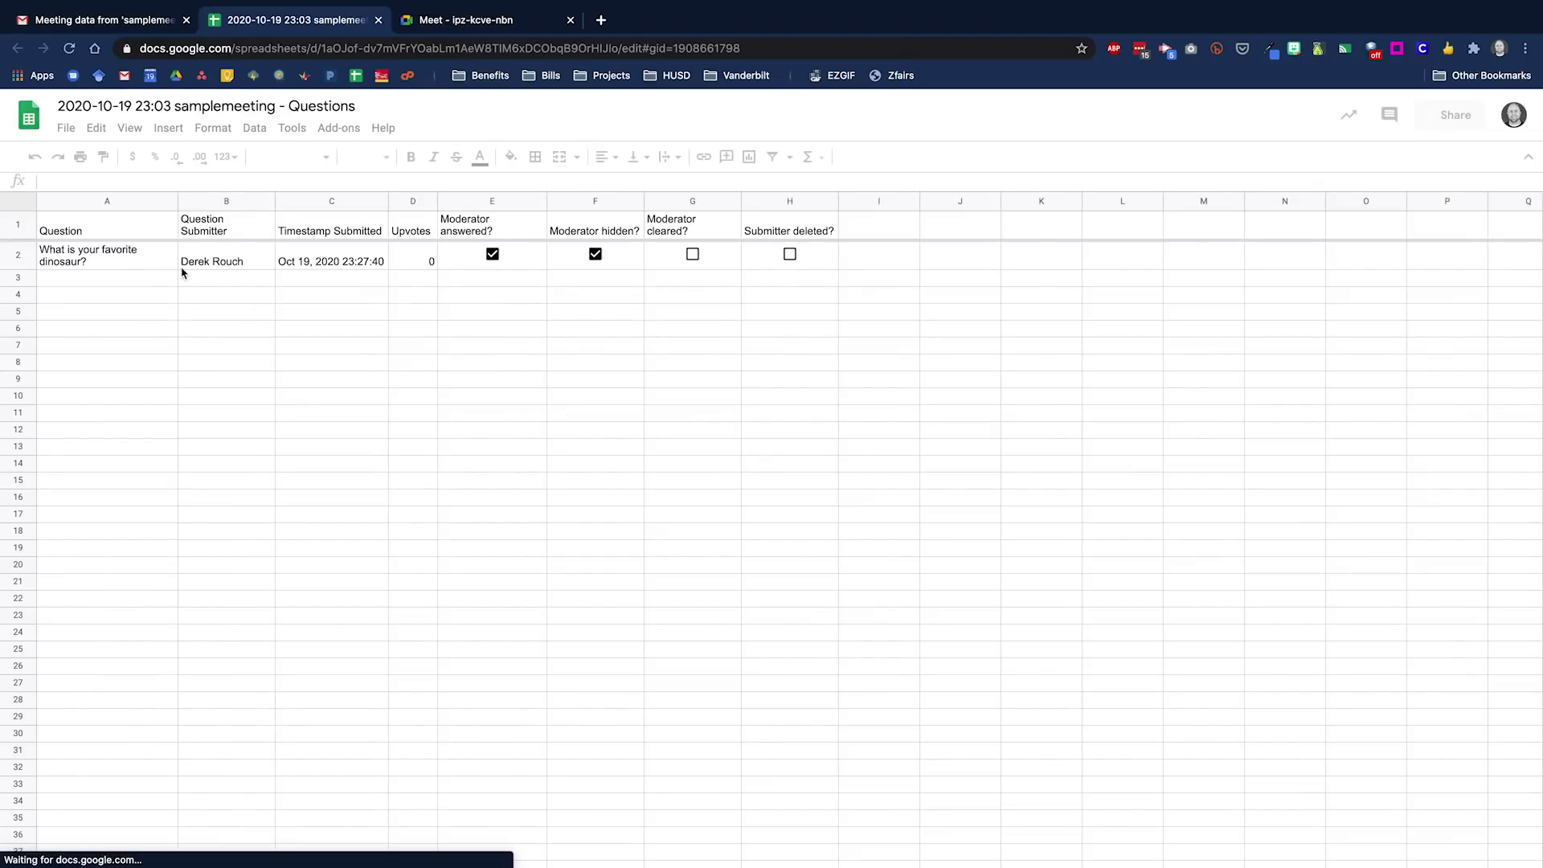
Open the Questions spreadsheet from the email and examine the question, submitter, submission timestamp and upvotes
left_click(155, 270)
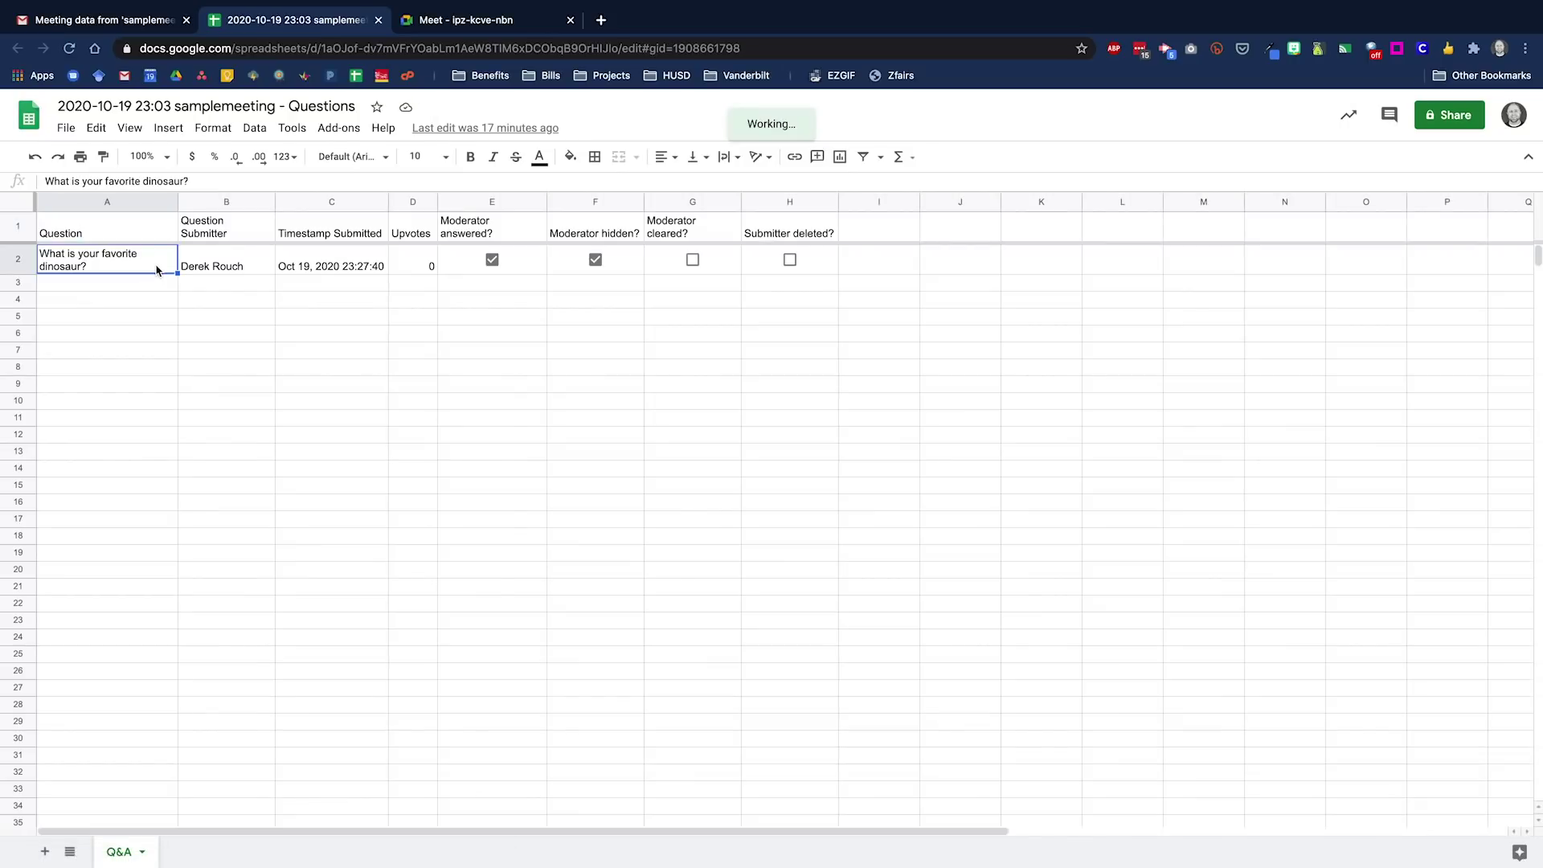
left_click(197, 268)
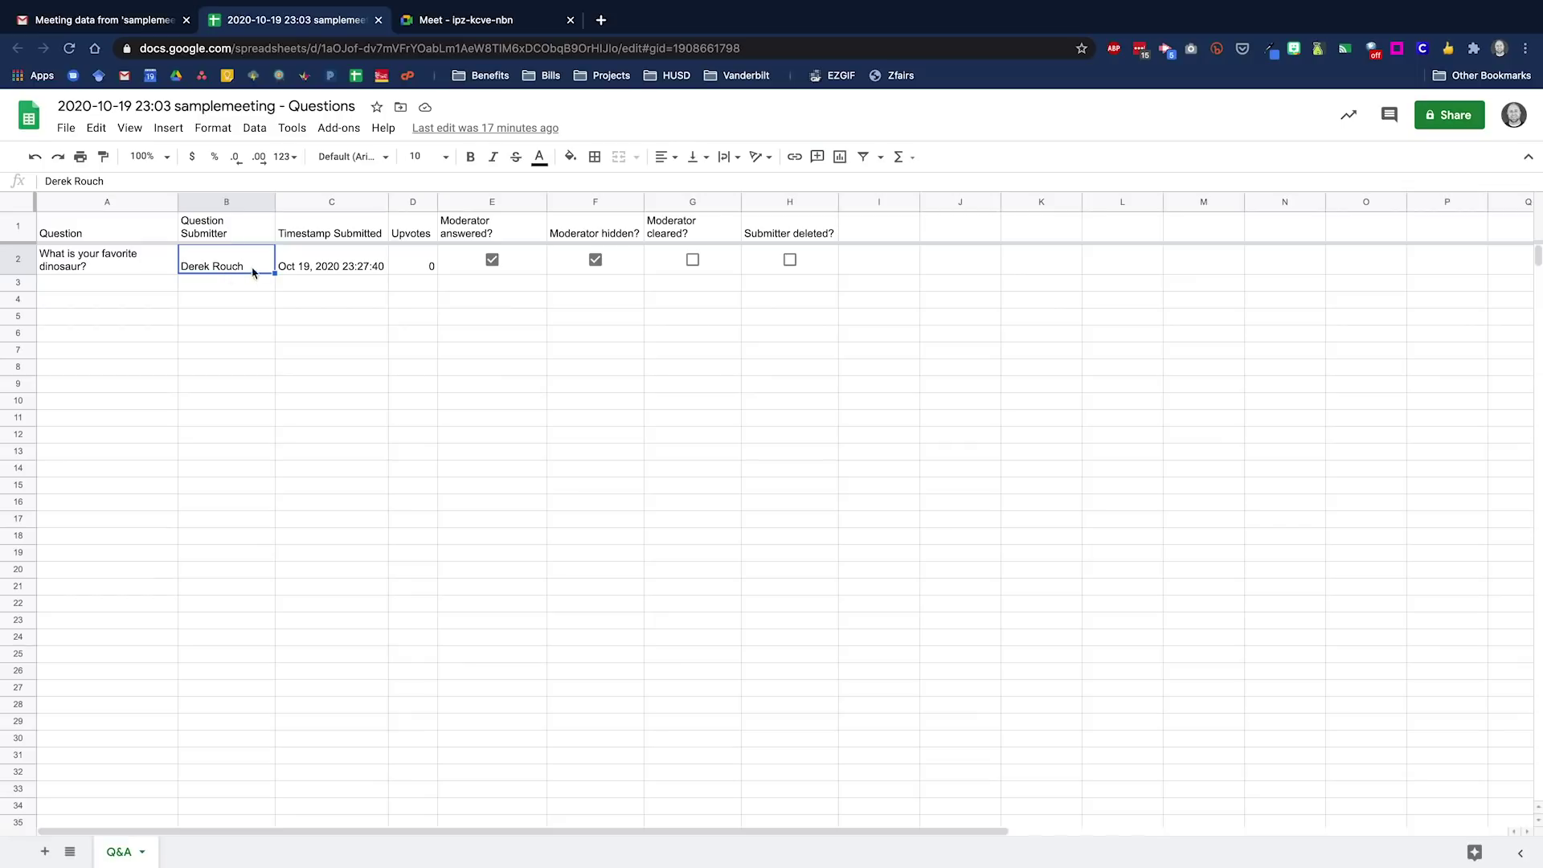
left_click(105, 271)
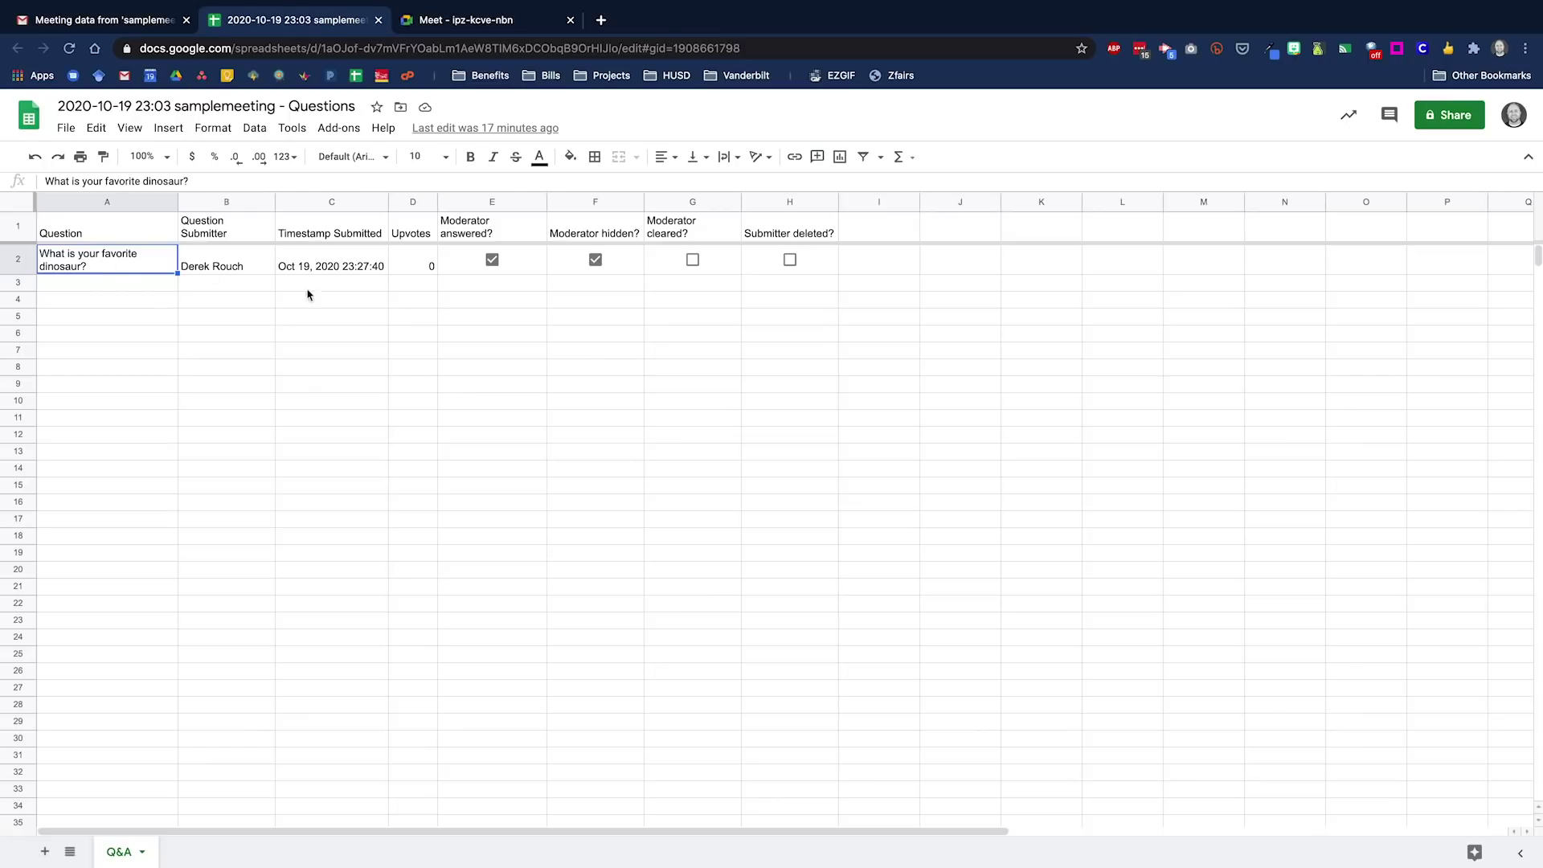
left_click(332, 266)
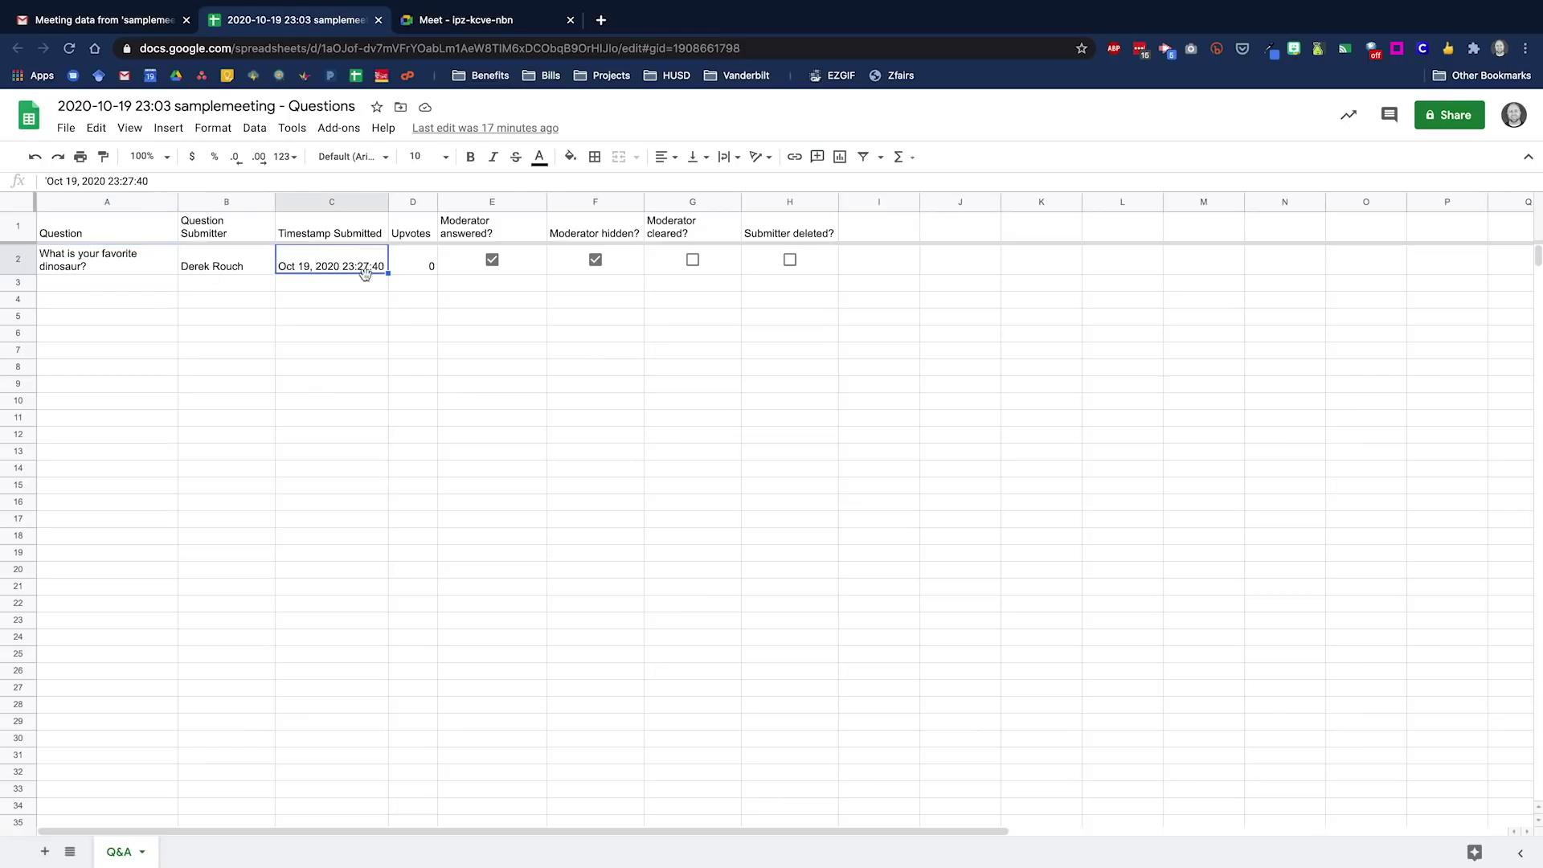
left_click(417, 275)
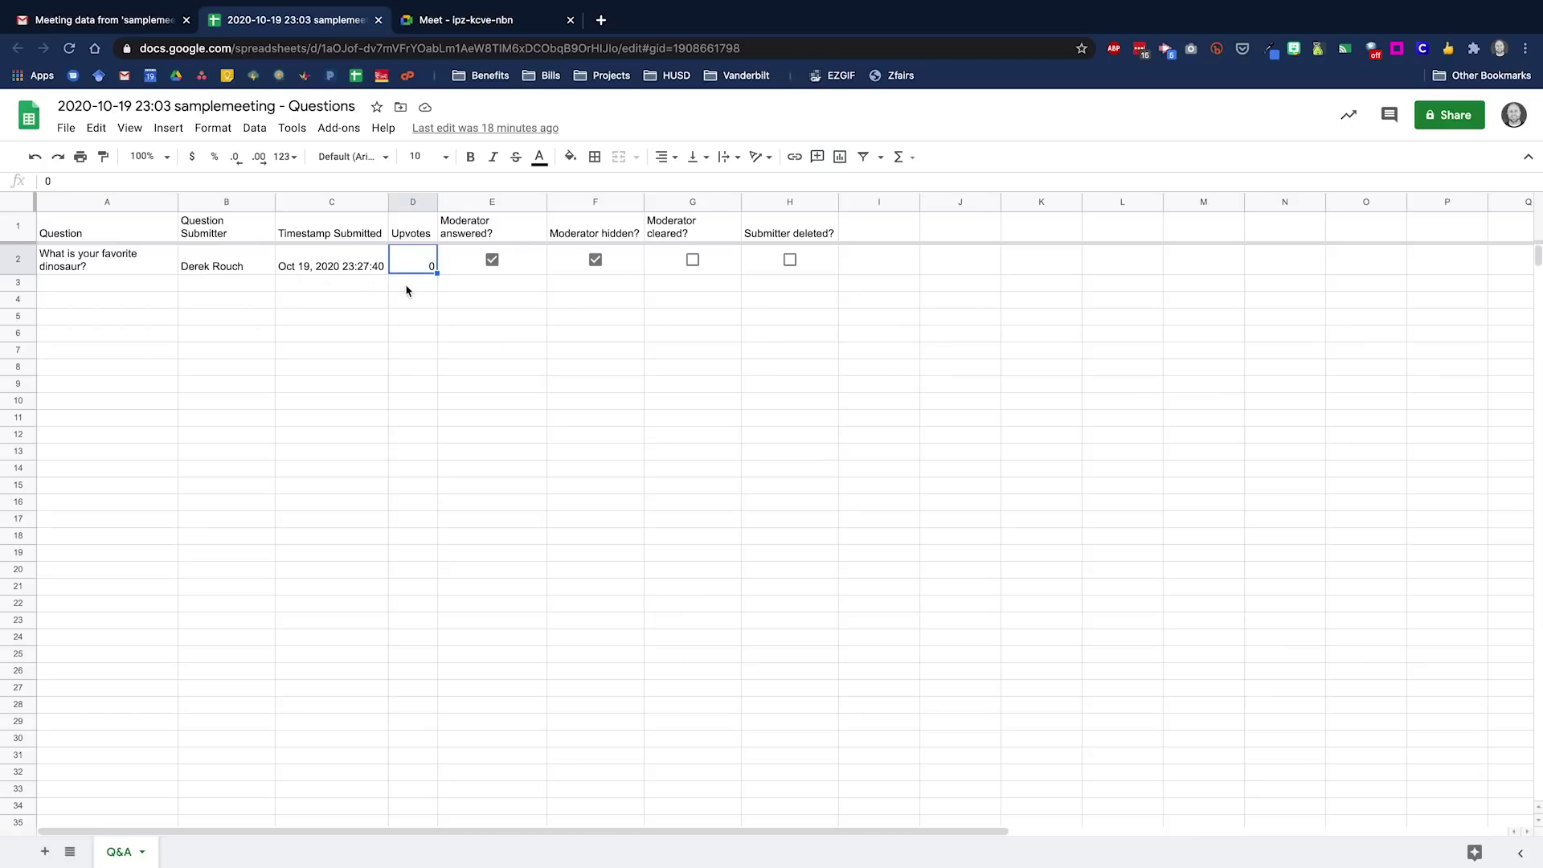
Open the Polling results spreadsheet from the meeting data email and examine its poll questions and respondent name
left_click(105, 21)
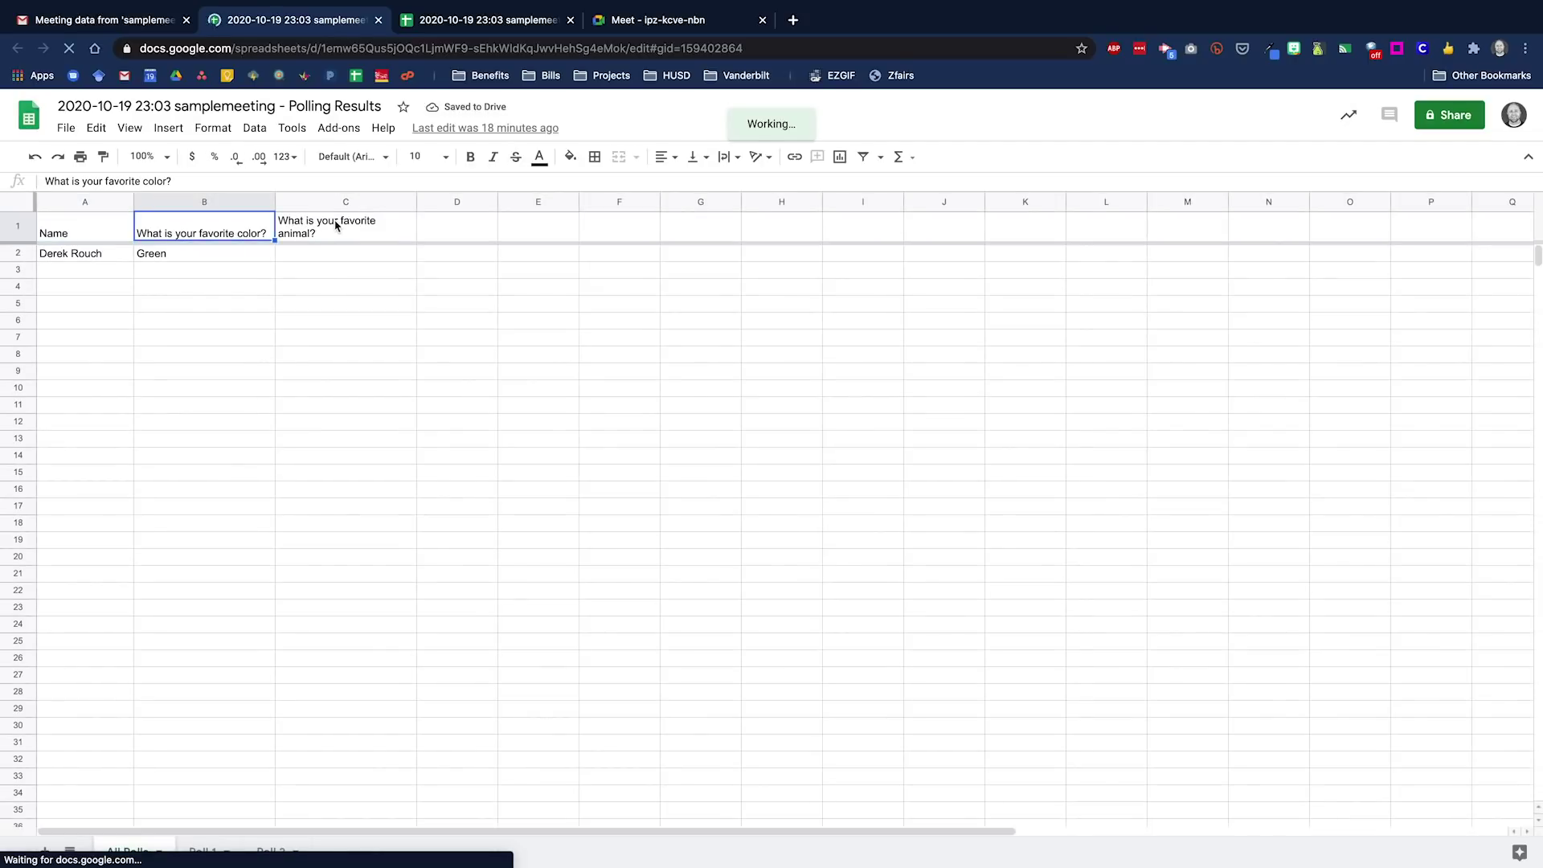
left_click(314, 231)
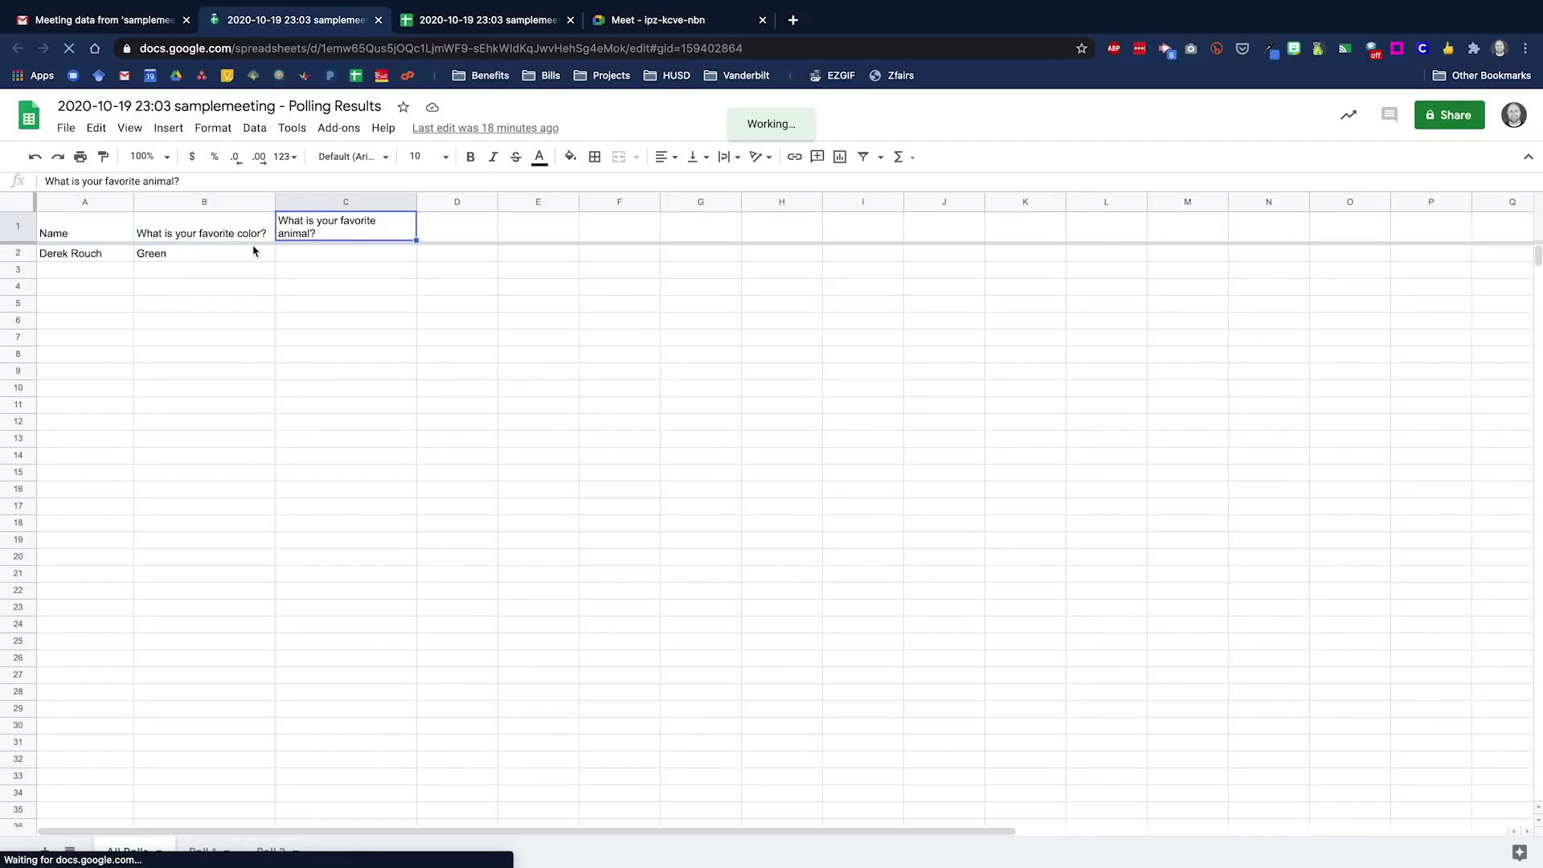
left_click(97, 257)
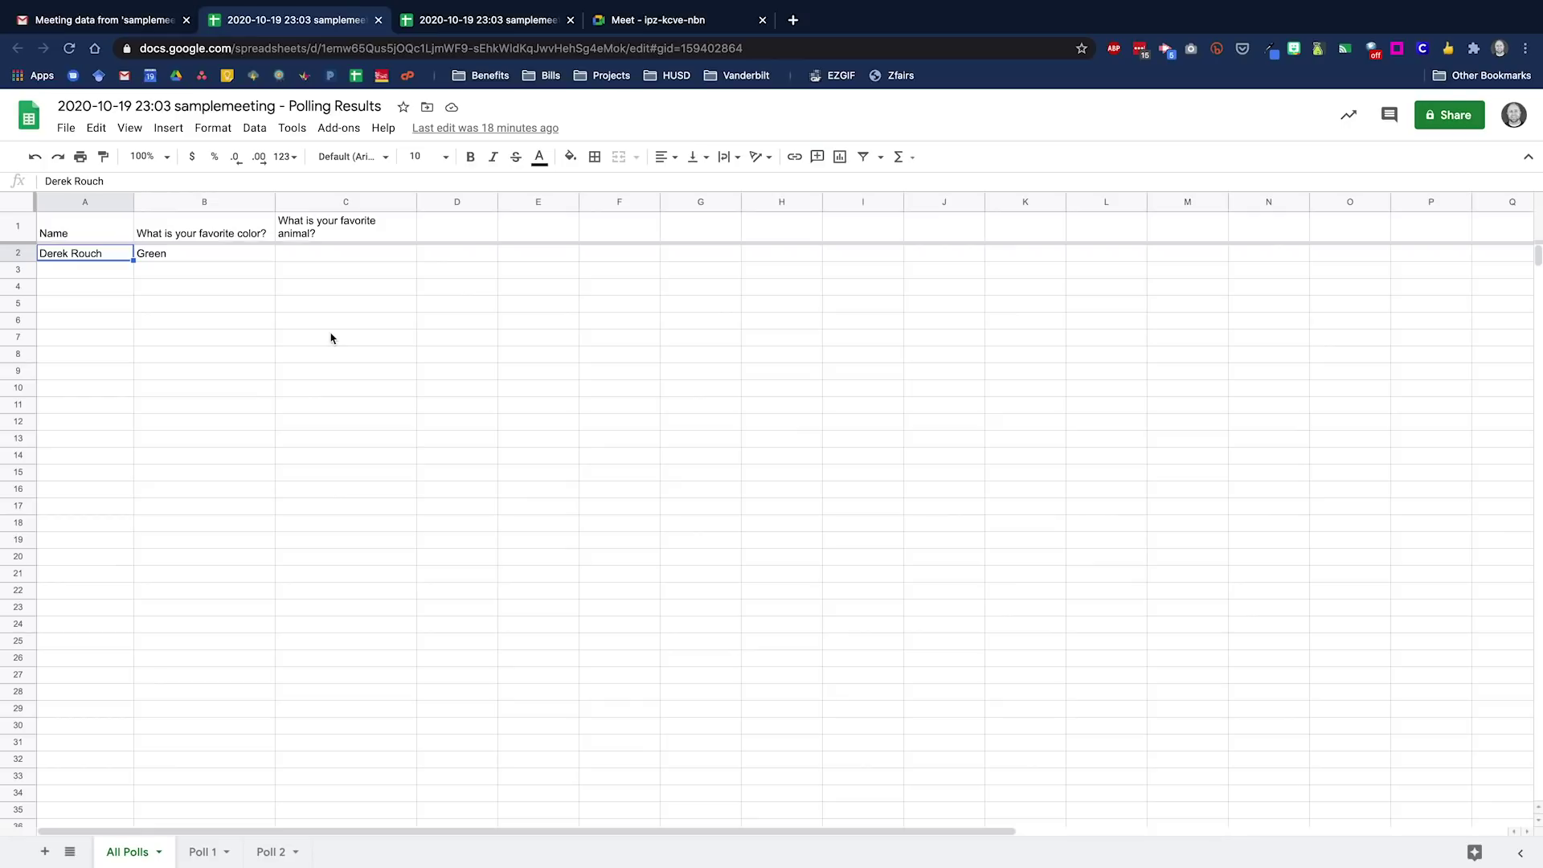
Open the email's attached samplemeeting Attendance Report.csv in Google Sheets and check the Duration column
left_click(105, 30)
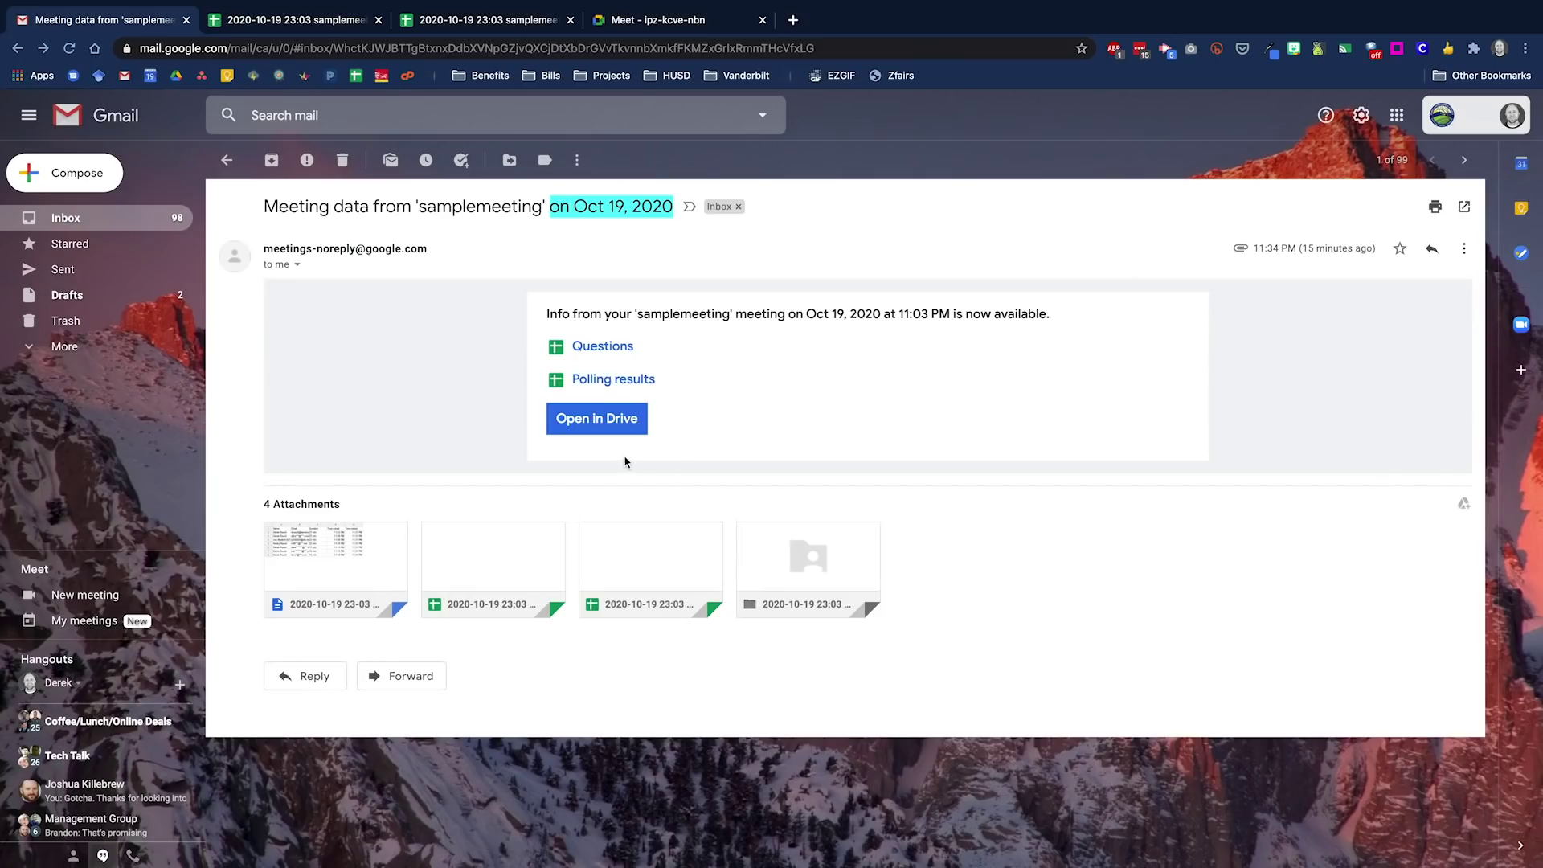
mouse_move(306, 571)
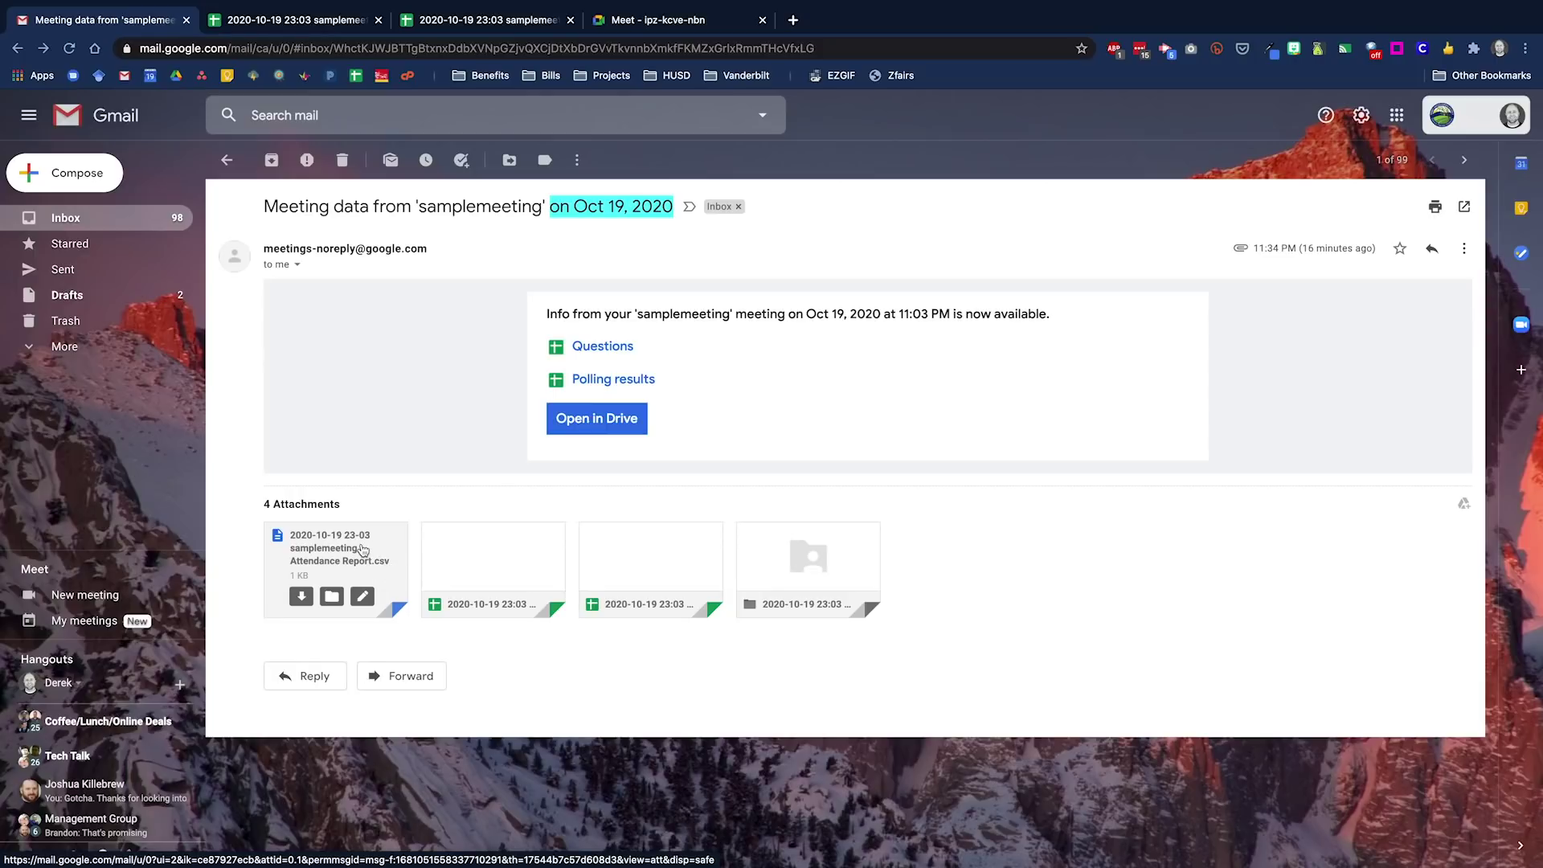
left_click(336, 549)
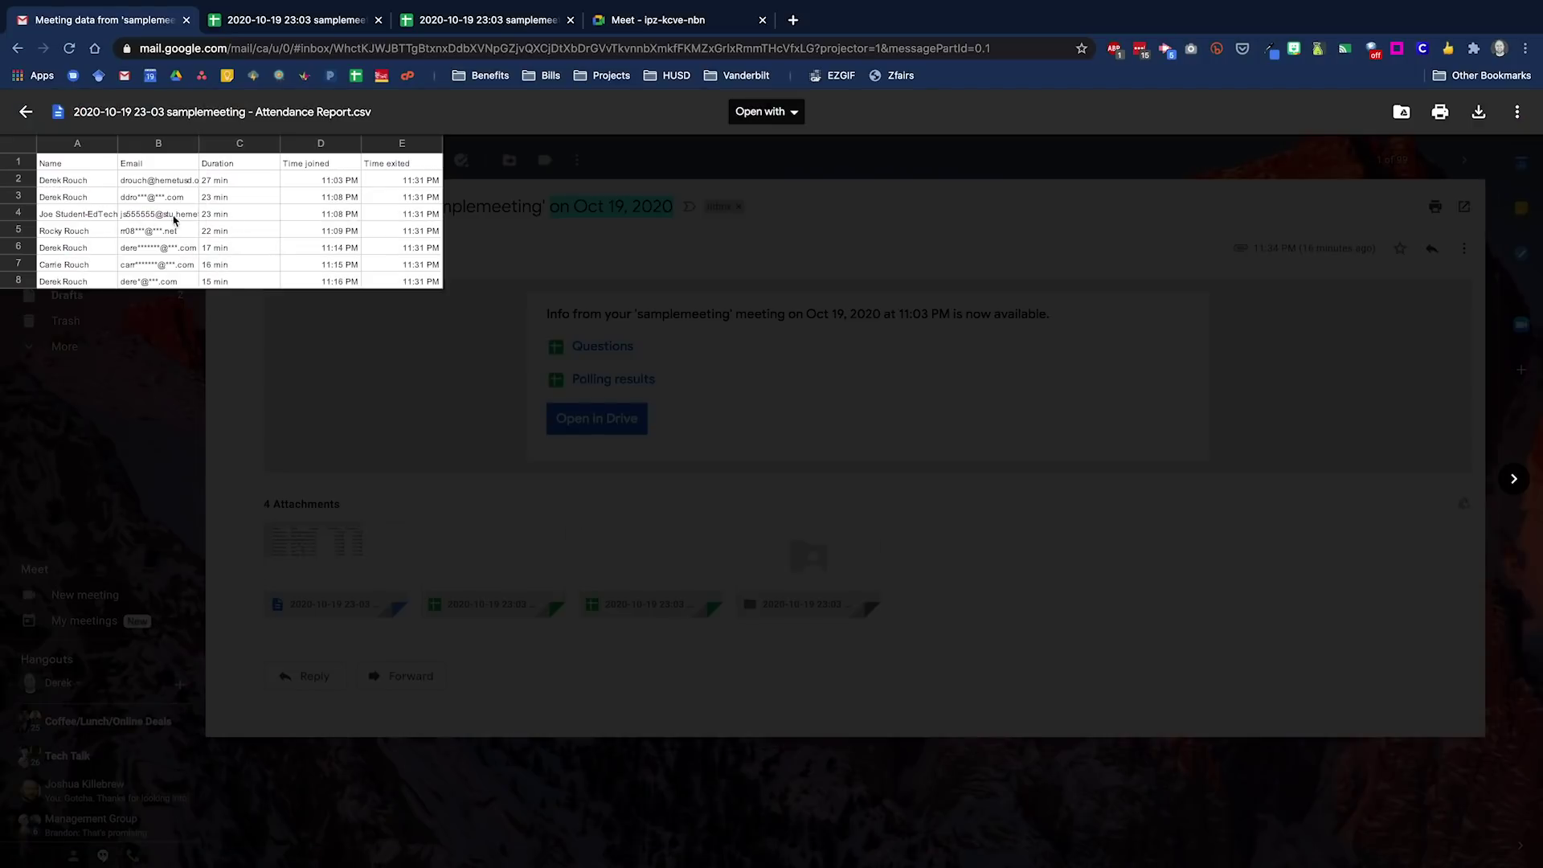
left_click(787, 117)
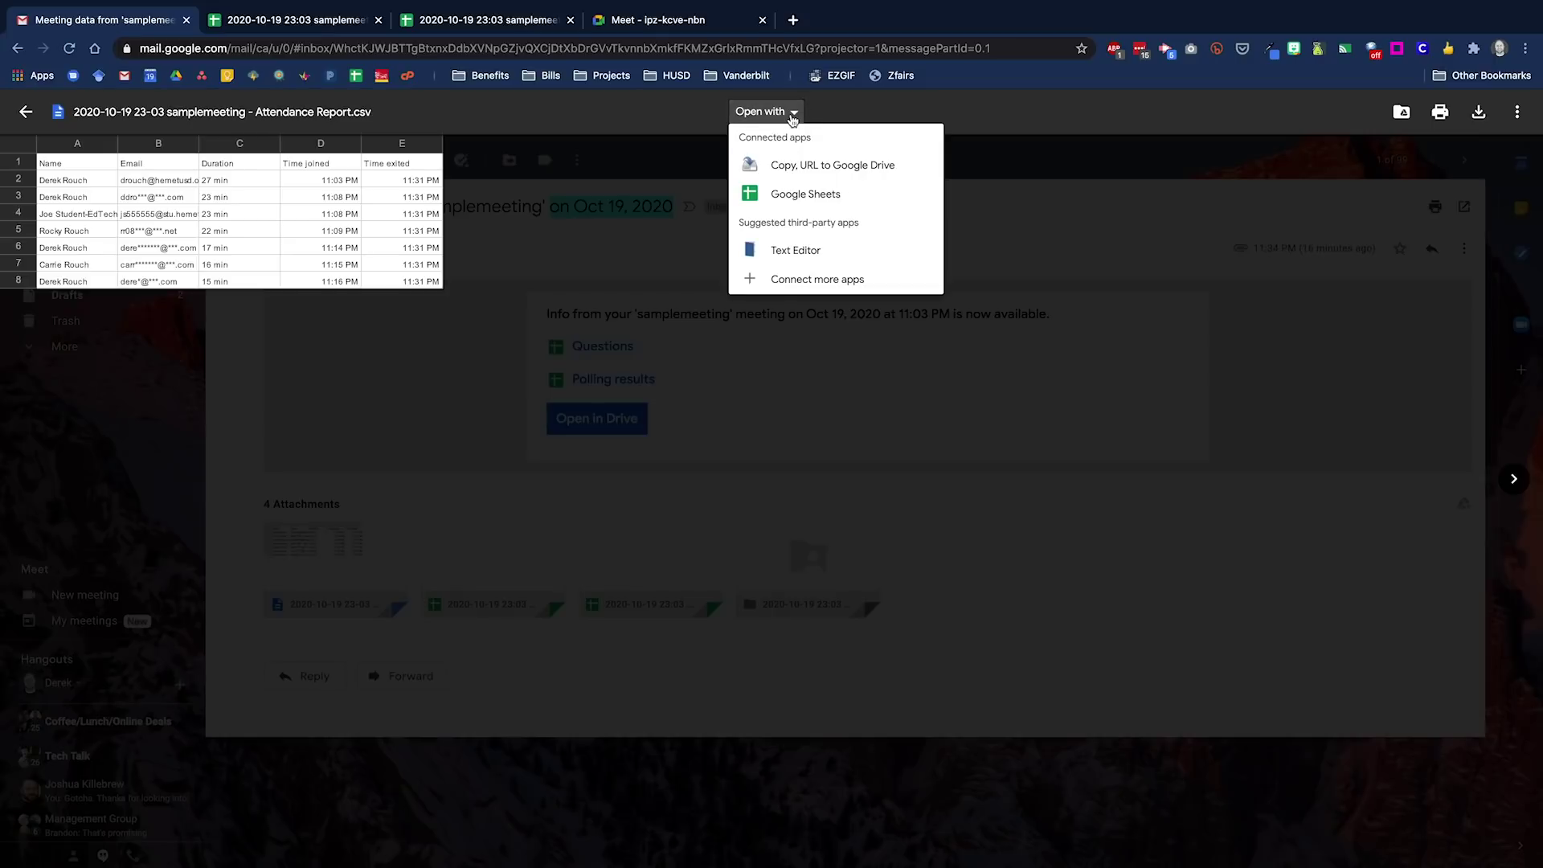
left_click(802, 194)
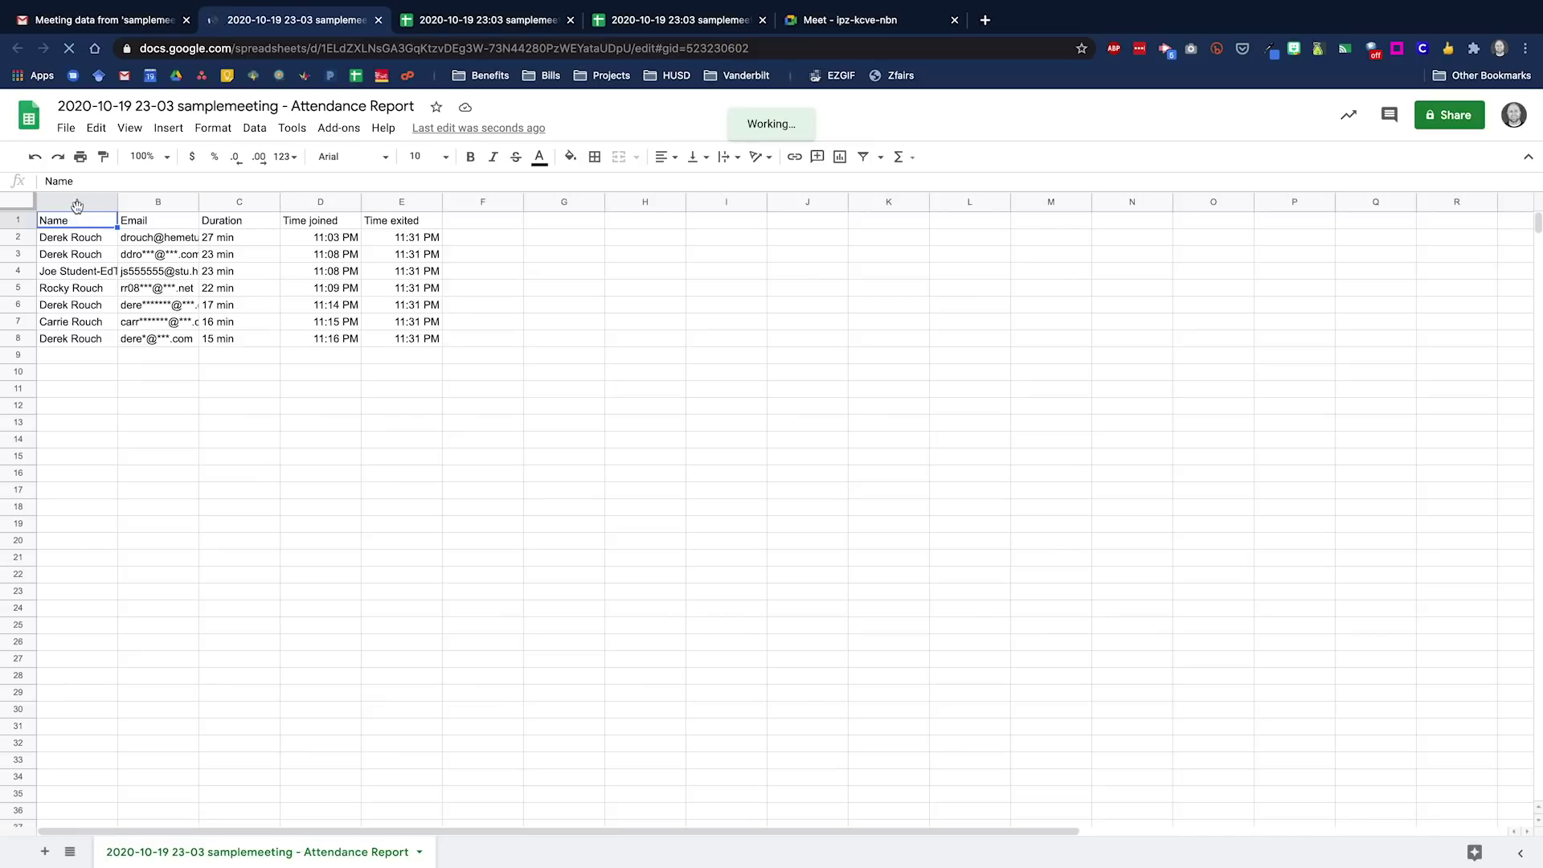
left_click(227, 225)
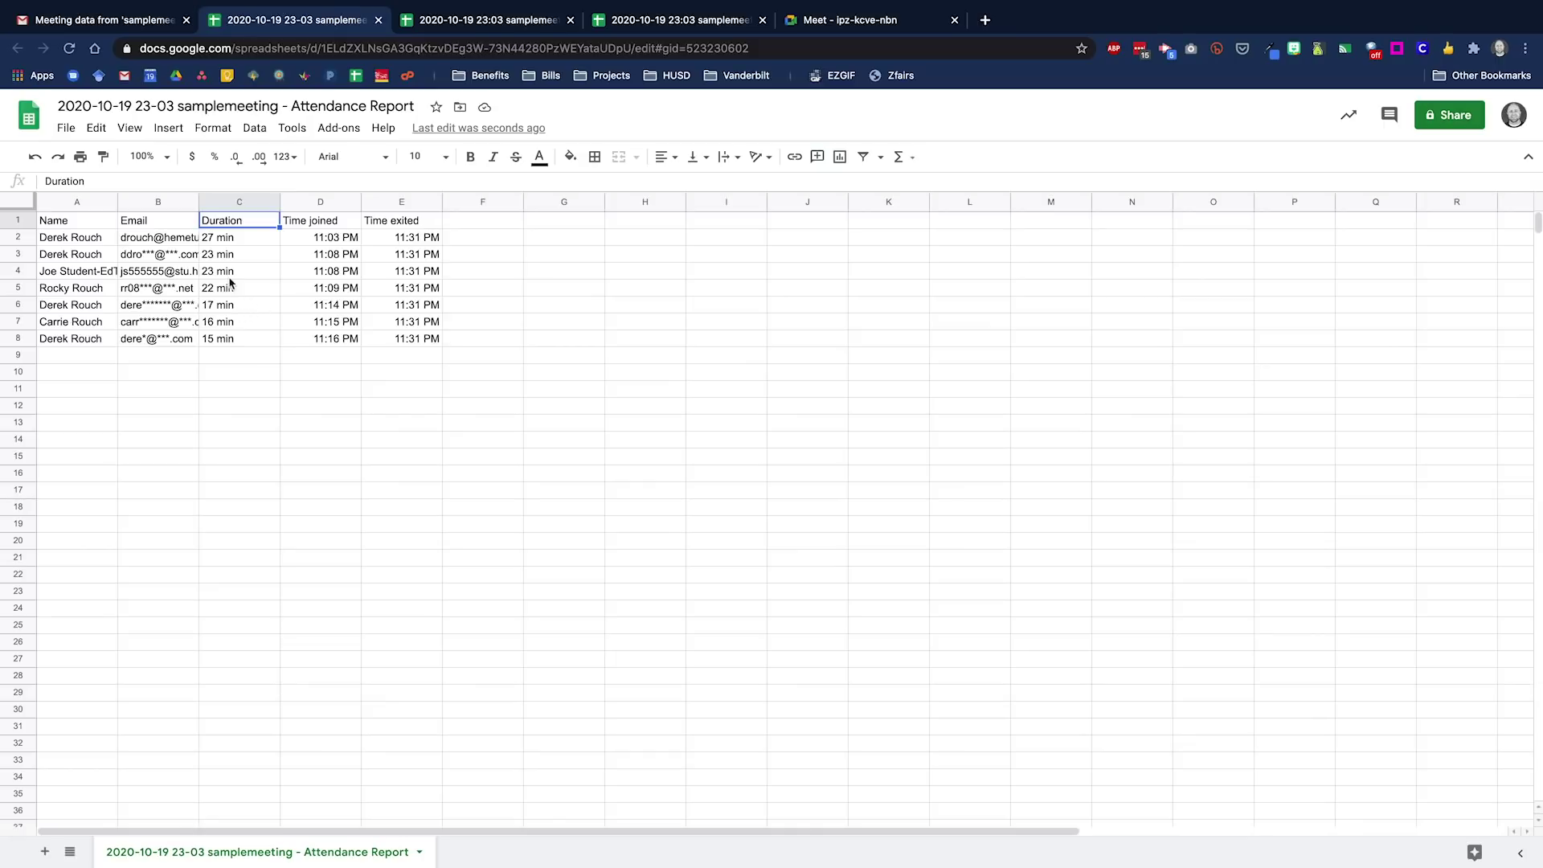
Return to Gmail, close the attendance report preview and highlight "Meeting data" in the email's subject
key("ctrl+shift+Tab")
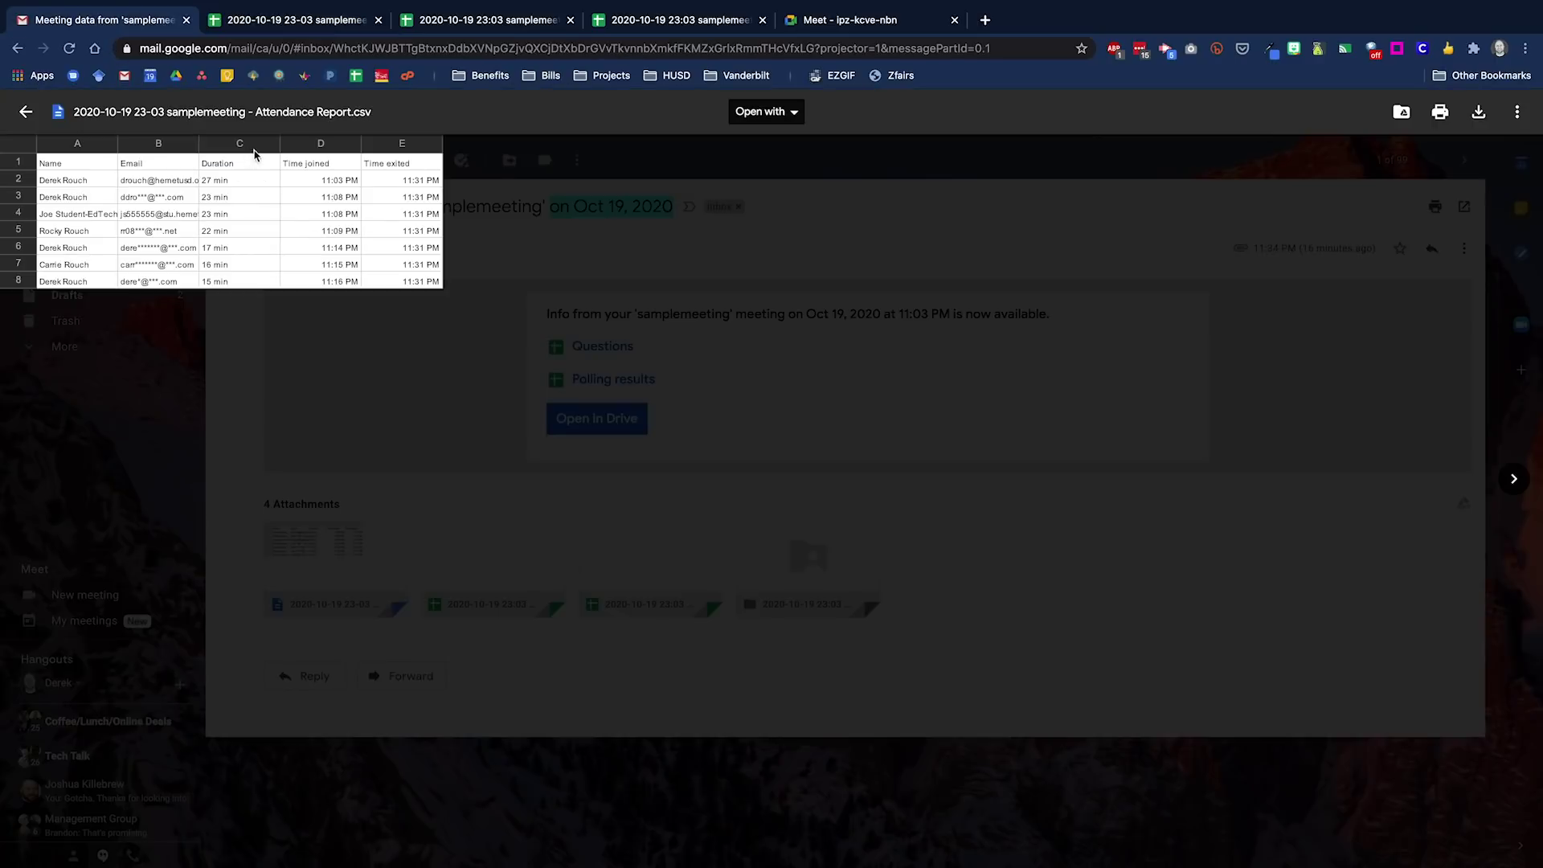
left_click(28, 112)
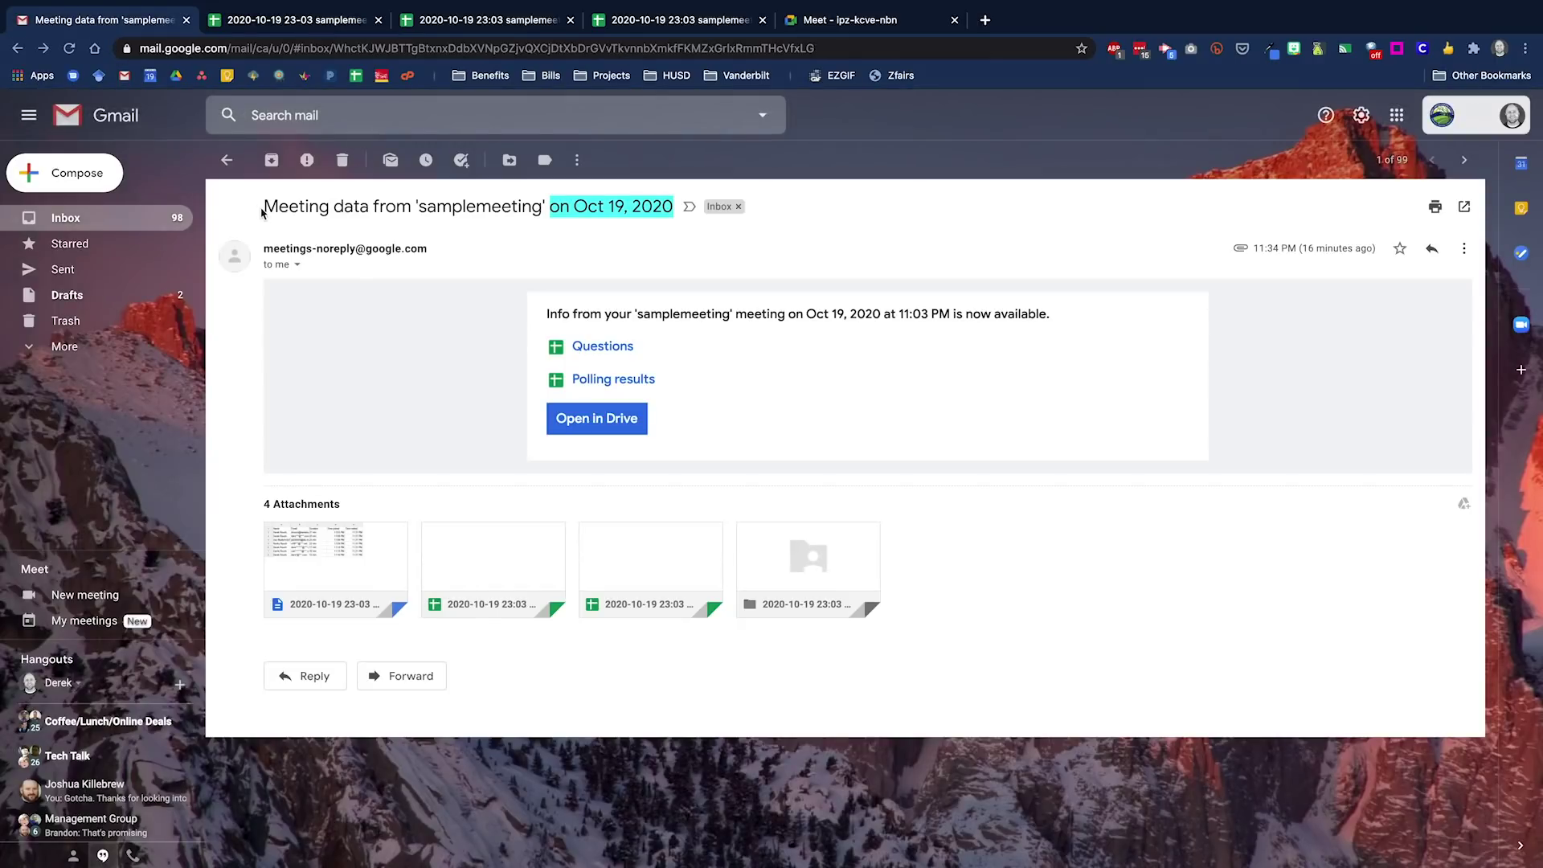
left_click_drag(264, 207, 370, 208)
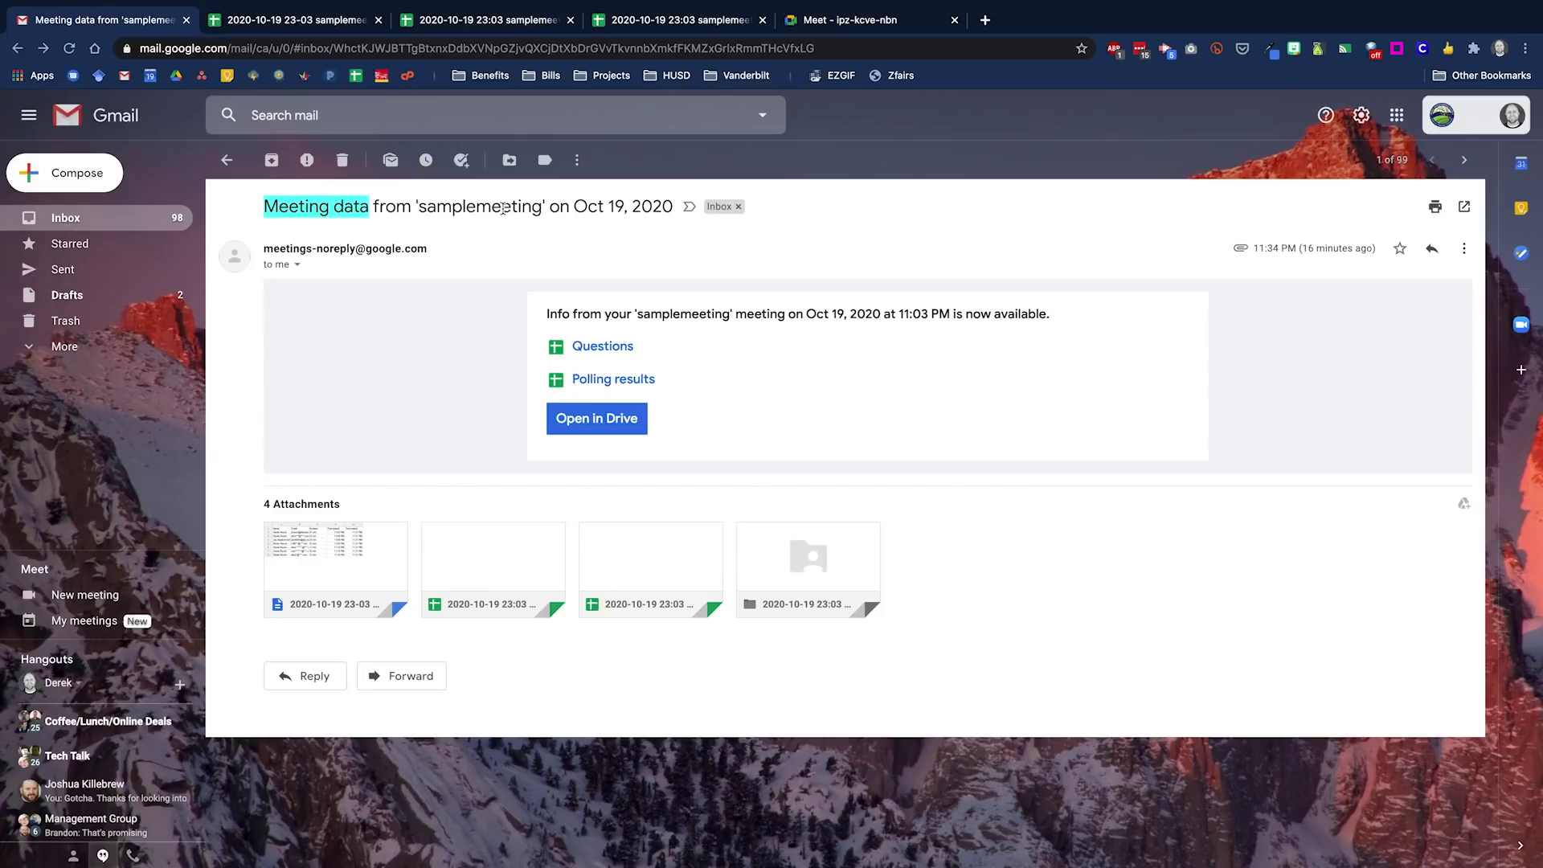